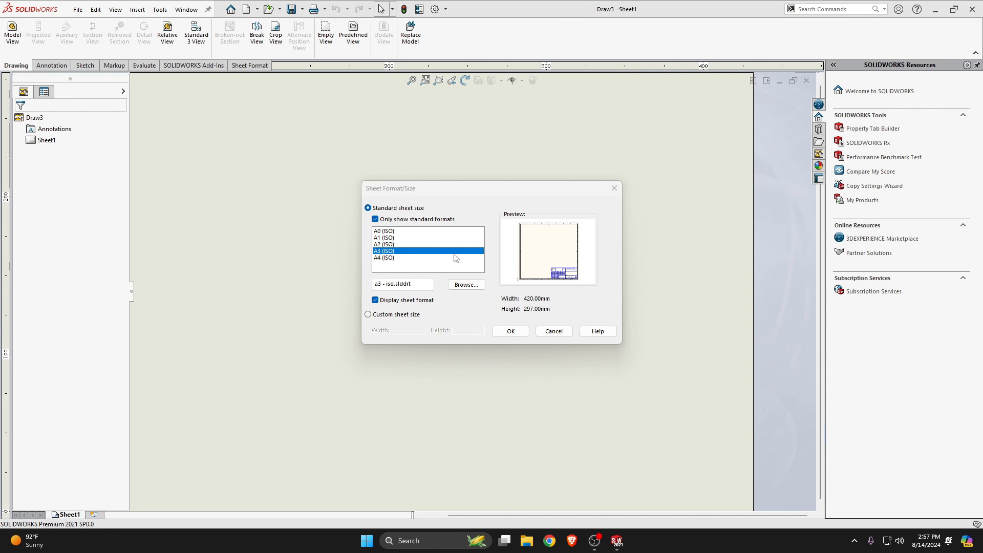
Create the drawing on an A3 (ISO) sheet and set the document's annotation font to Times New Roman
{"action": "left_click", "coordinate": [516, 333]}
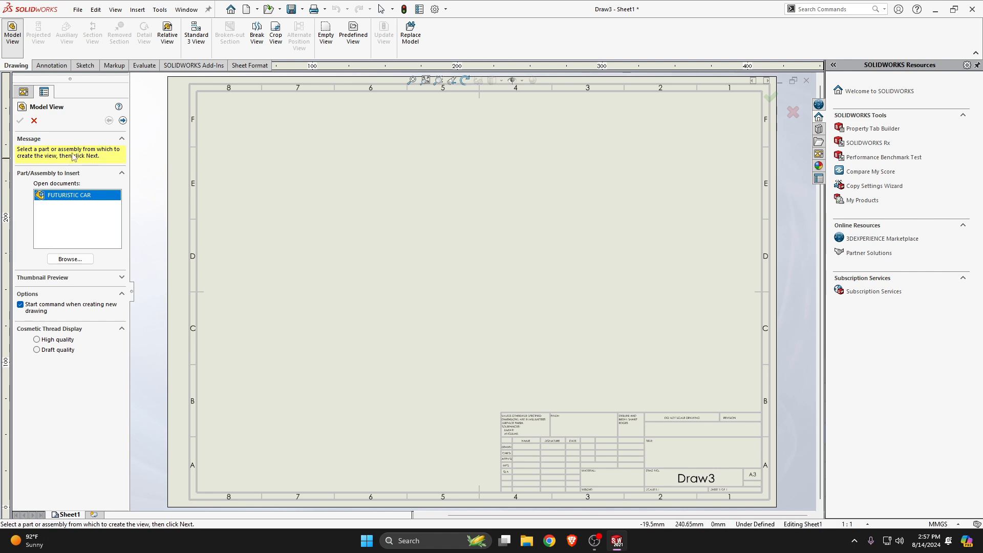
{"action": "left_click", "coordinate": [446, 11]}
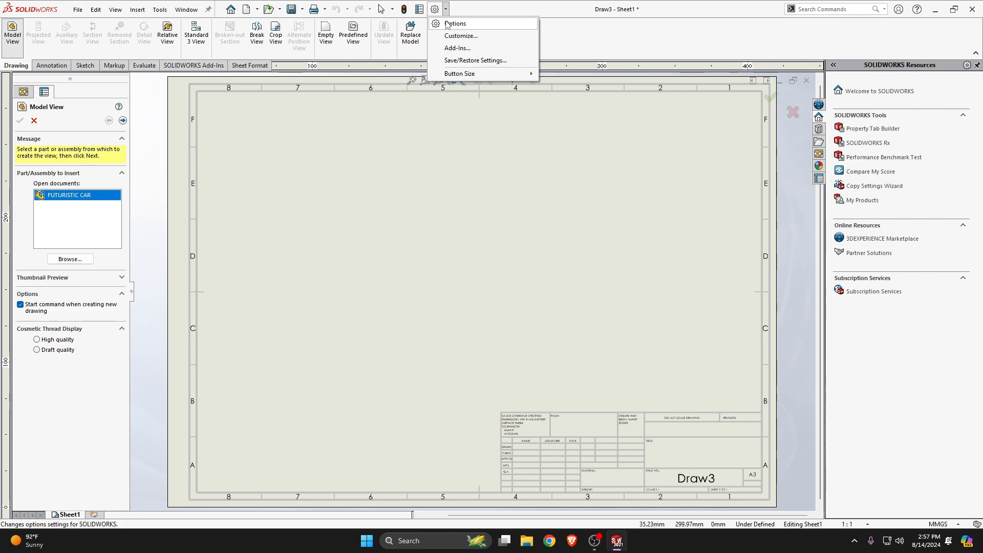
{"action": "left_click", "coordinate": [448, 24]}
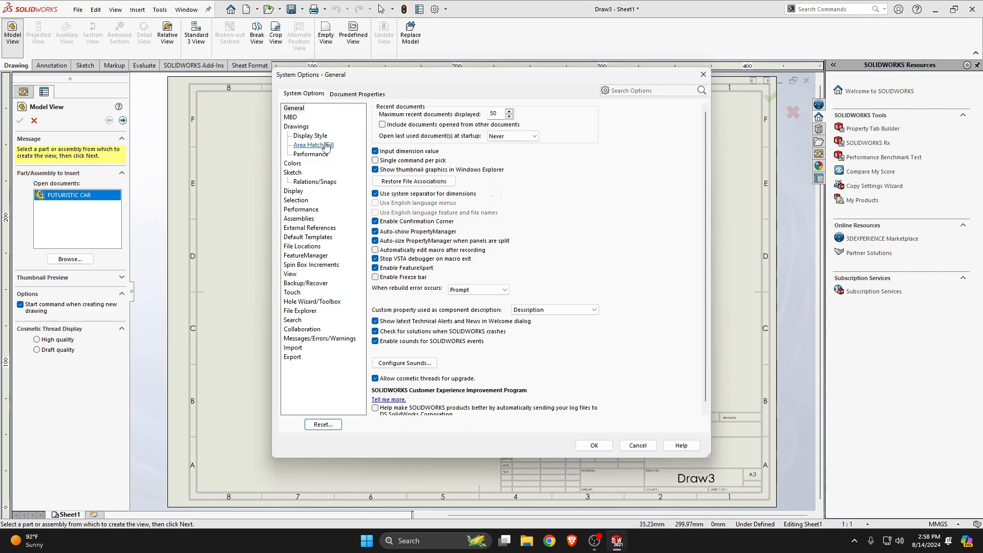
{"action": "left_click", "coordinate": [343, 98]}
{"action": "left_click", "coordinate": [310, 118]}
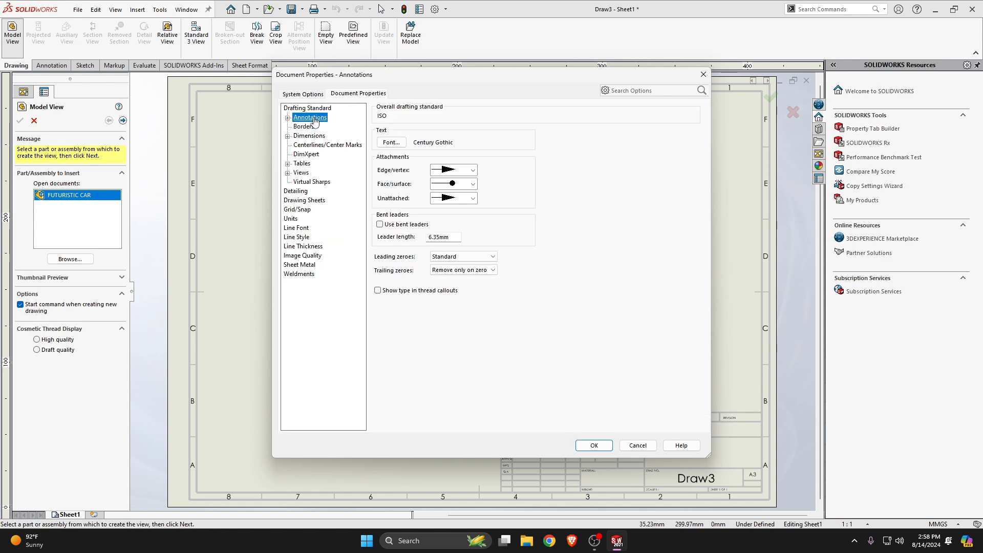
{"action": "left_click", "coordinate": [391, 143]}
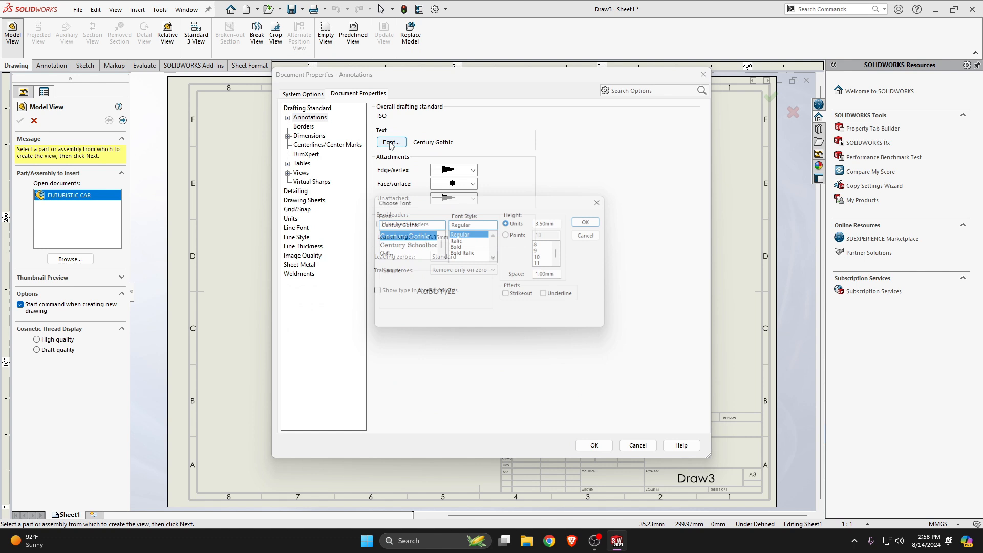
{"action": "left_click", "coordinate": [400, 223]}
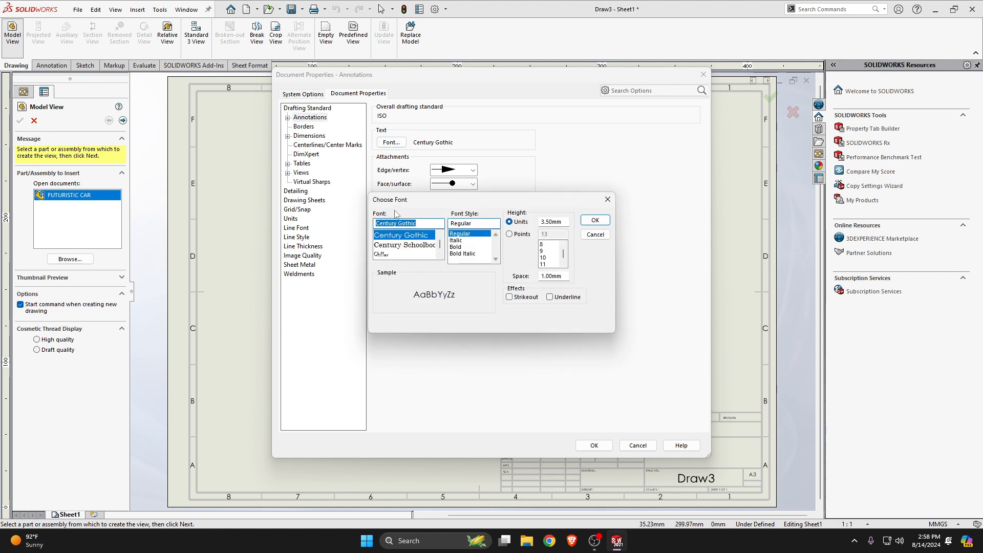
{"action": "type", "text": "Ti"}
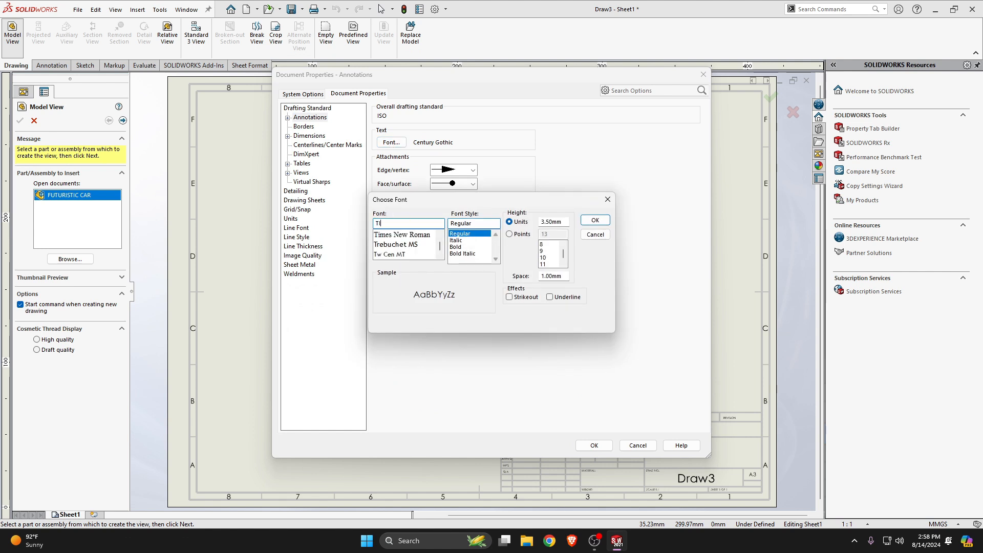
{"action": "left_click", "coordinate": [405, 238]}
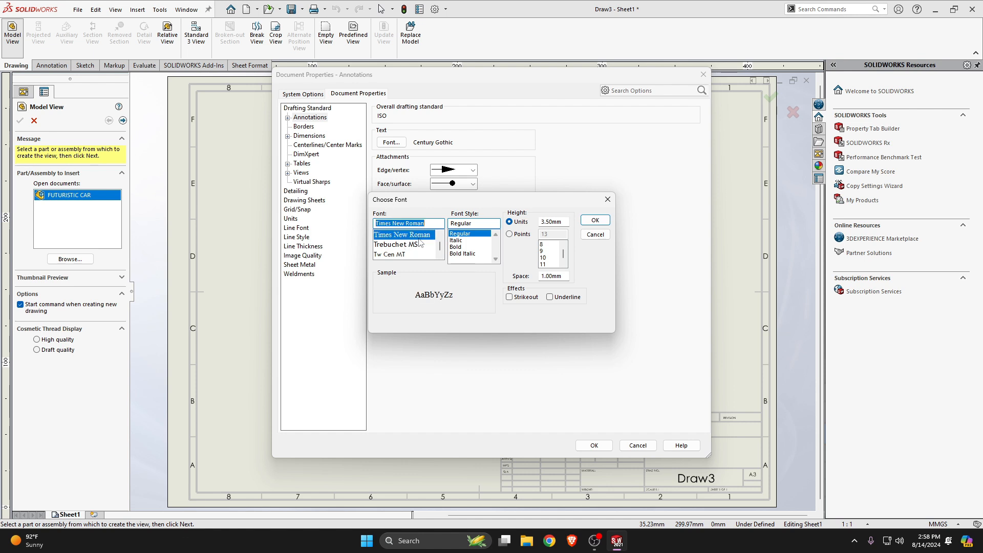
{"action": "left_click", "coordinate": [595, 220]}
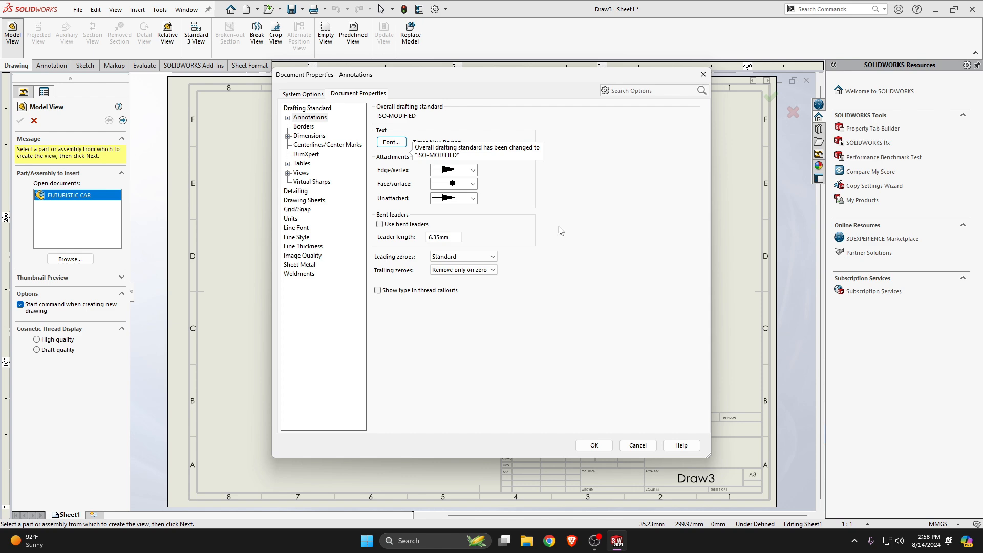
Set the font for dimensions in the document properties to Times New Roman
{"action": "left_click", "coordinate": [312, 138]}
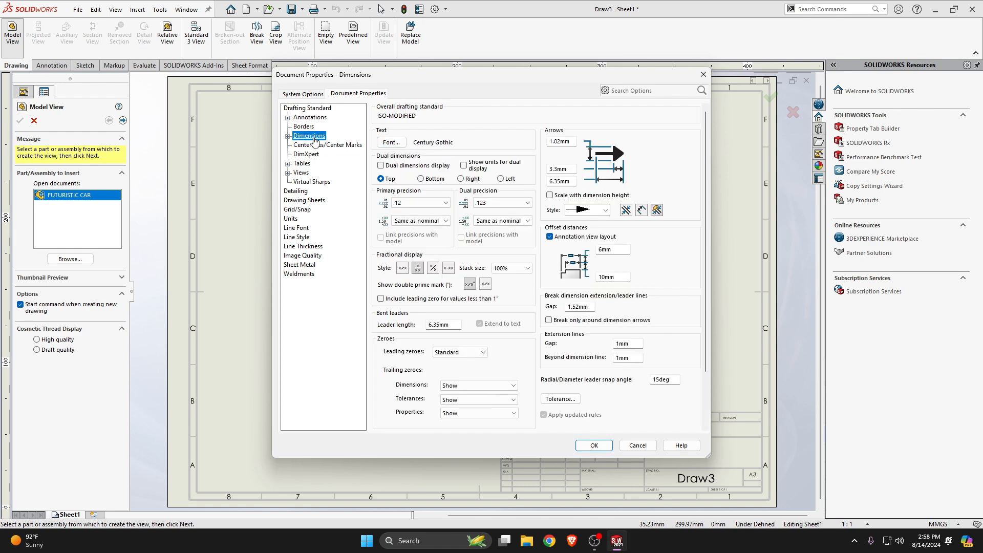
{"action": "left_click", "coordinate": [393, 143]}
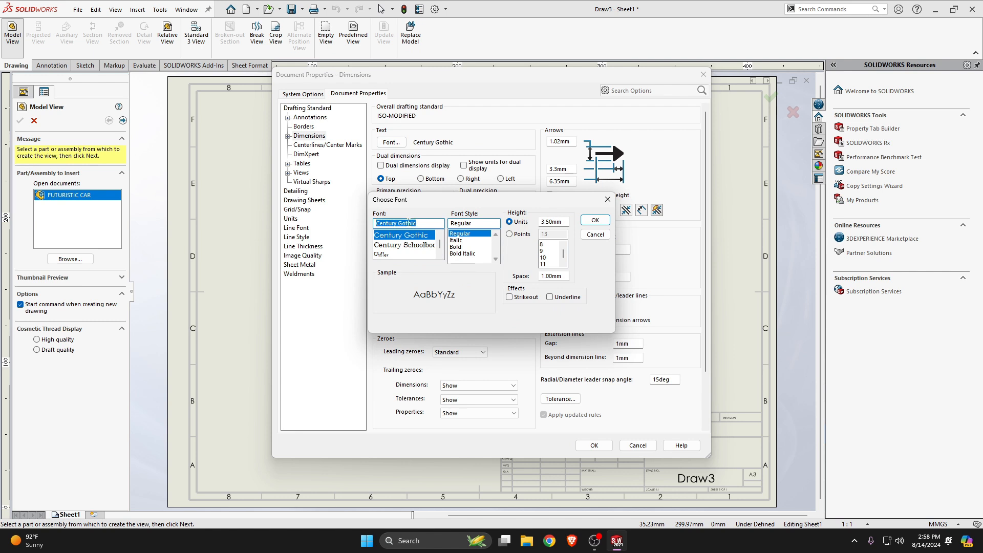
{"action": "type", "text": "Ti"}
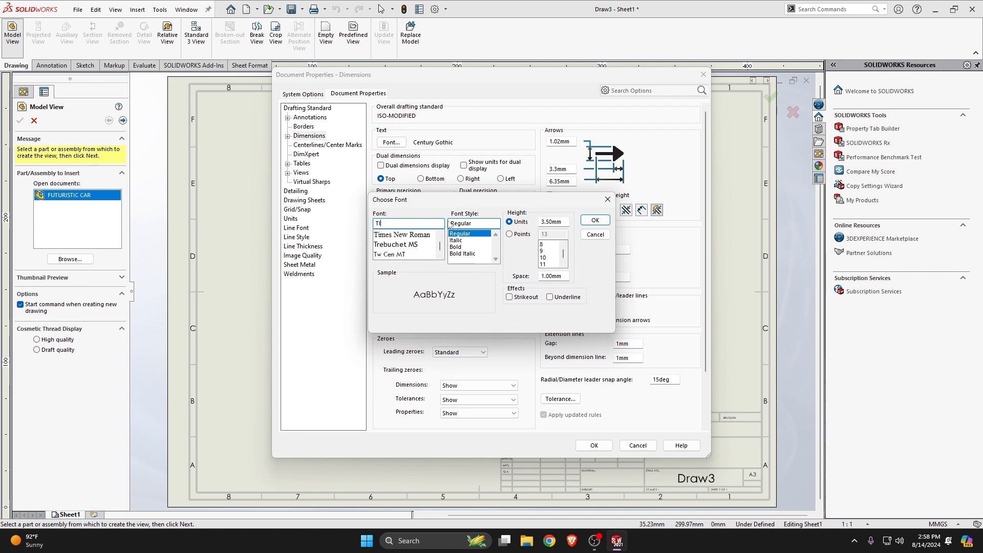
{"action": "left_click", "coordinate": [428, 237]}
{"action": "left_click", "coordinate": [595, 220]}
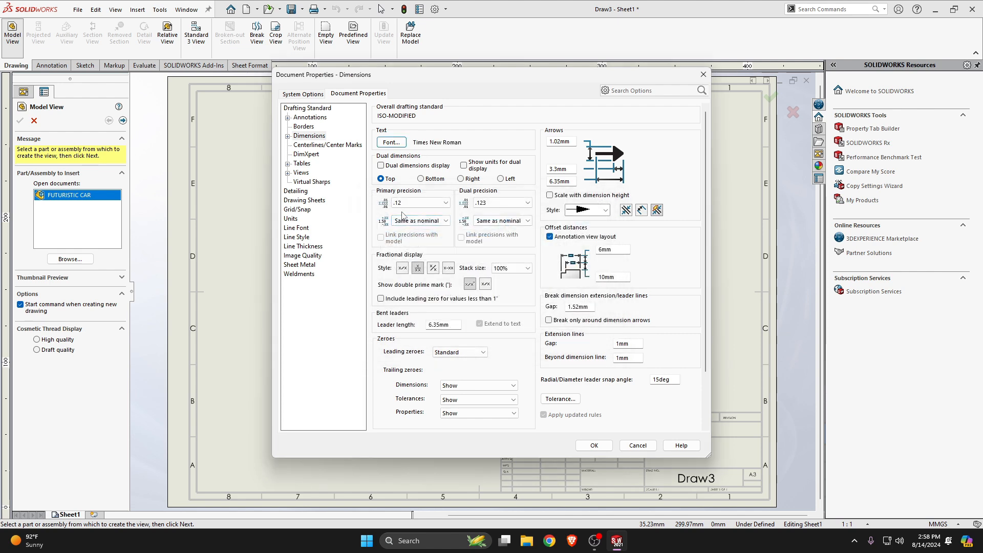
Set the primary and dual dimension precision to None and change the 6 mm offset distance to 10 mm
{"action": "left_click", "coordinate": [421, 203]}
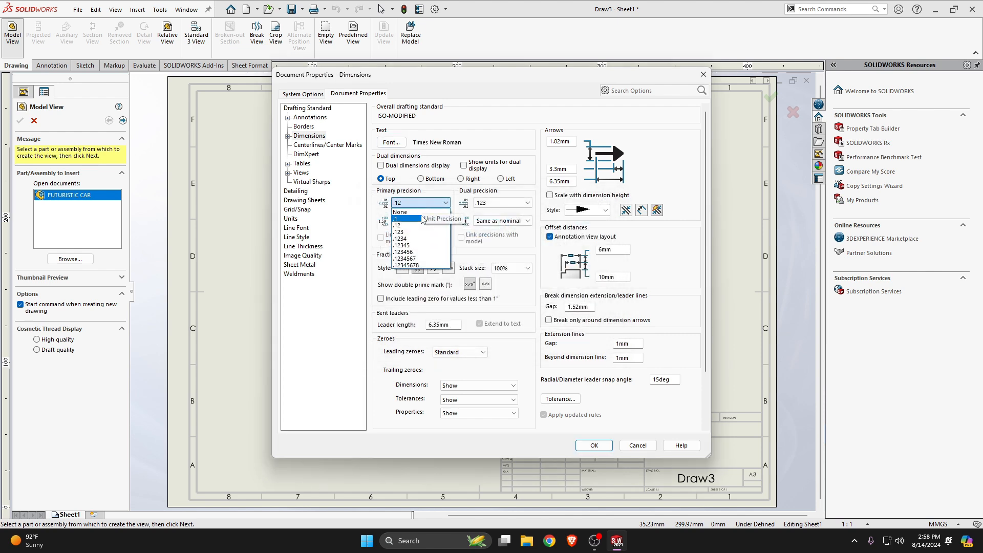
{"action": "left_click", "coordinate": [422, 213]}
{"action": "left_click", "coordinate": [499, 203]}
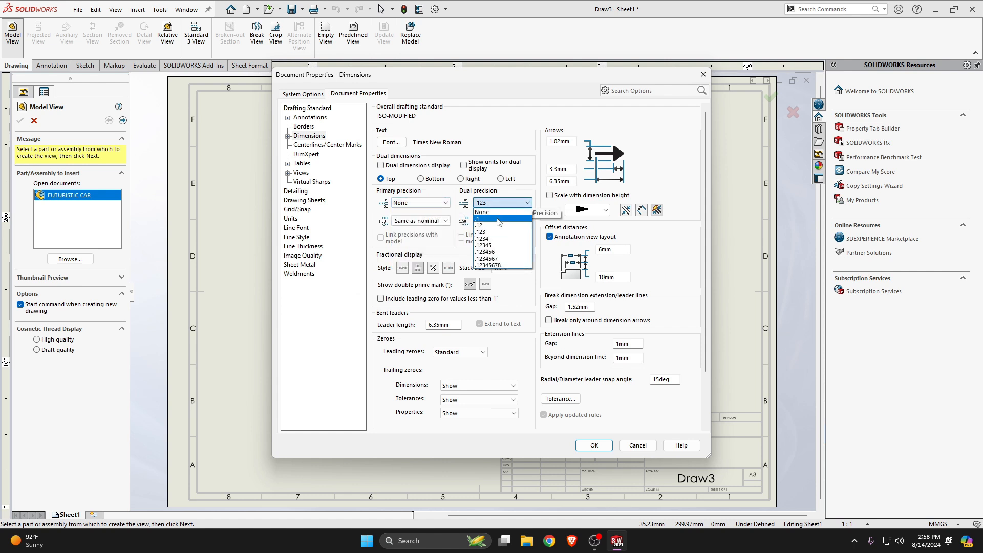
{"action": "left_click", "coordinate": [484, 212]}
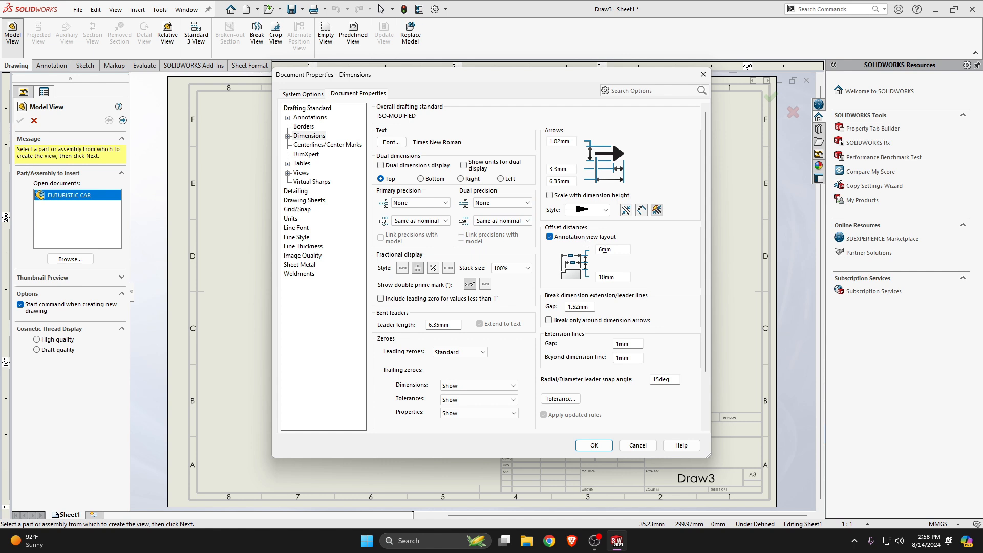
{"action": "key", "text": "BackSpace"}
{"action": "type", "text": "10"}
Set the font for tables to Times New Roman and apply the document properties
{"action": "left_click", "coordinate": [308, 168]}
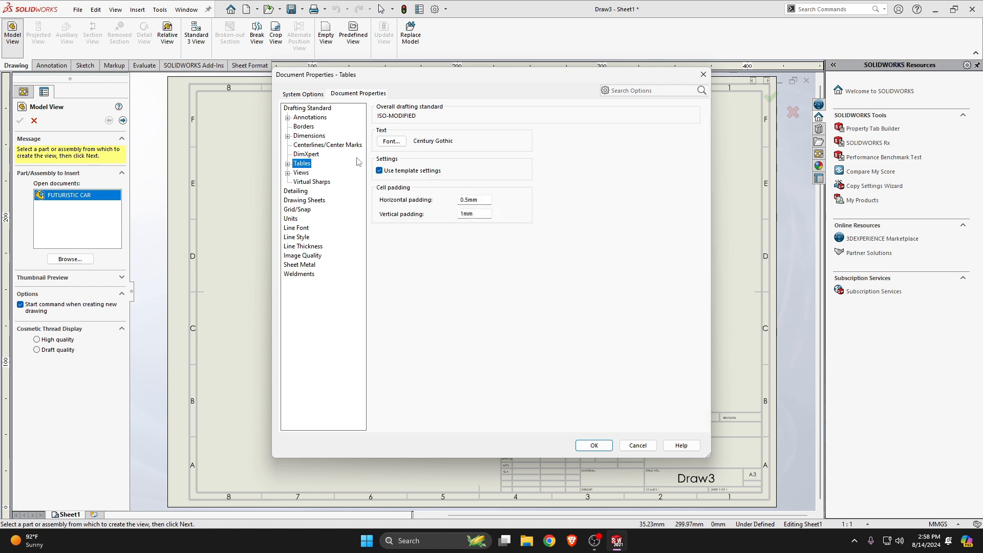
{"action": "left_click", "coordinate": [391, 141]}
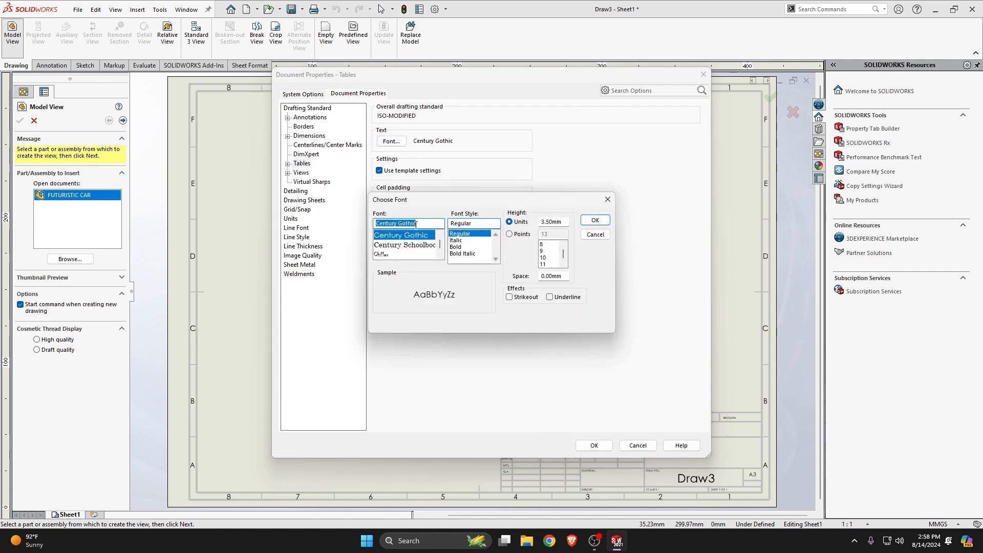
{"action": "type", "text": "ti"}
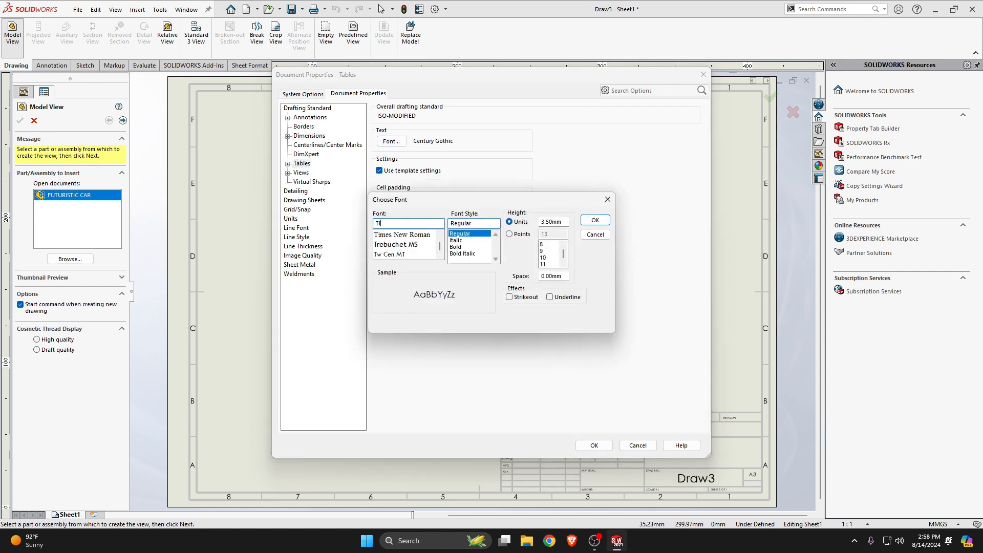
{"action": "left_click", "coordinate": [414, 236]}
{"action": "left_click", "coordinate": [587, 221]}
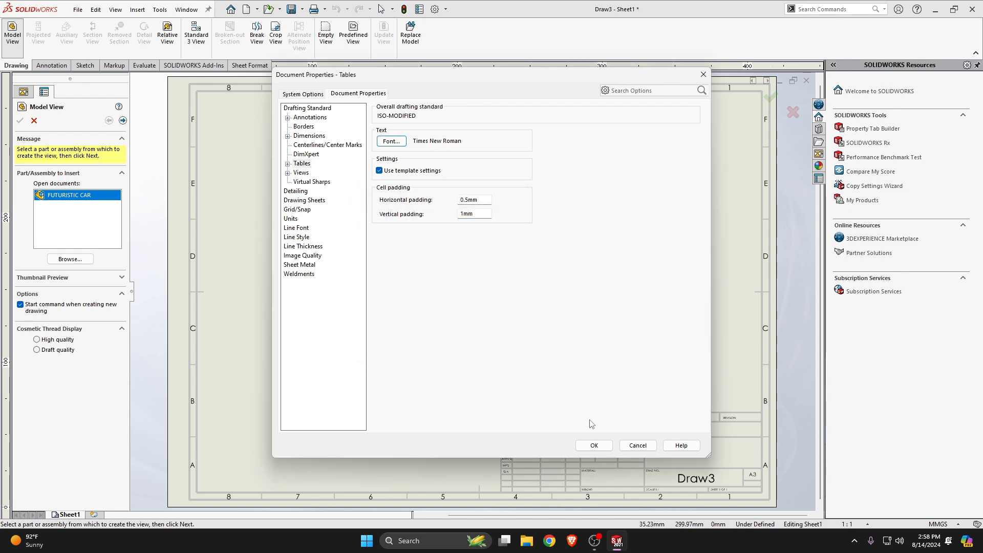
{"action": "left_click", "coordinate": [594, 446]}
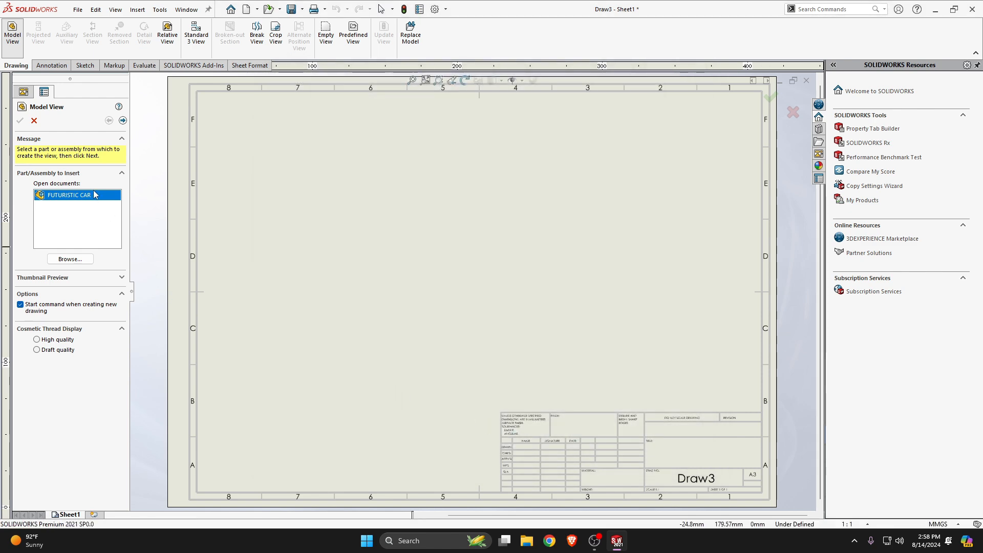
Load the FUTURISTIC CAR assembly from the FILE DESAIN folder as the source of the model view
{"action": "left_click", "coordinate": [70, 259]}
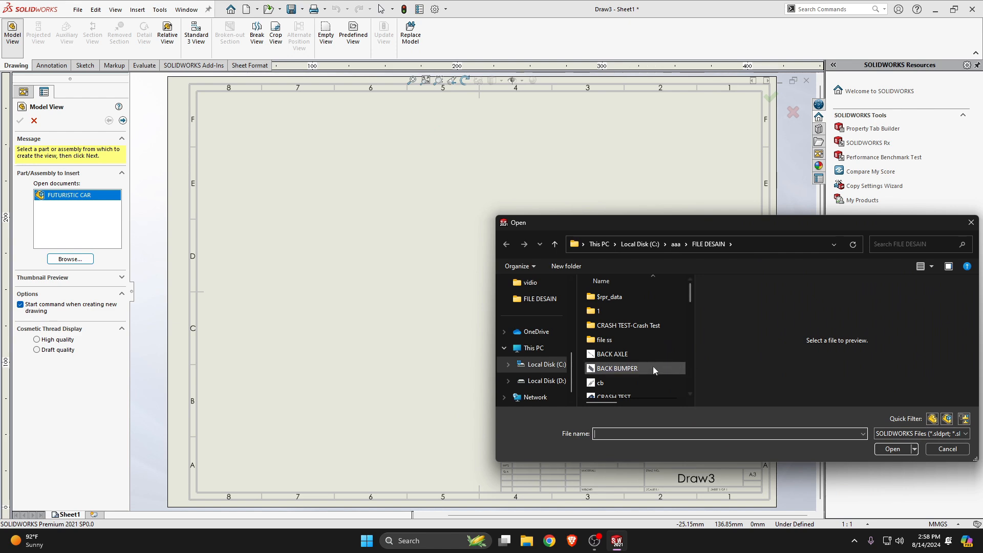
{"action": "left_click_drag", "start_coordinate": [690, 291], "coordinate": [691, 318]}
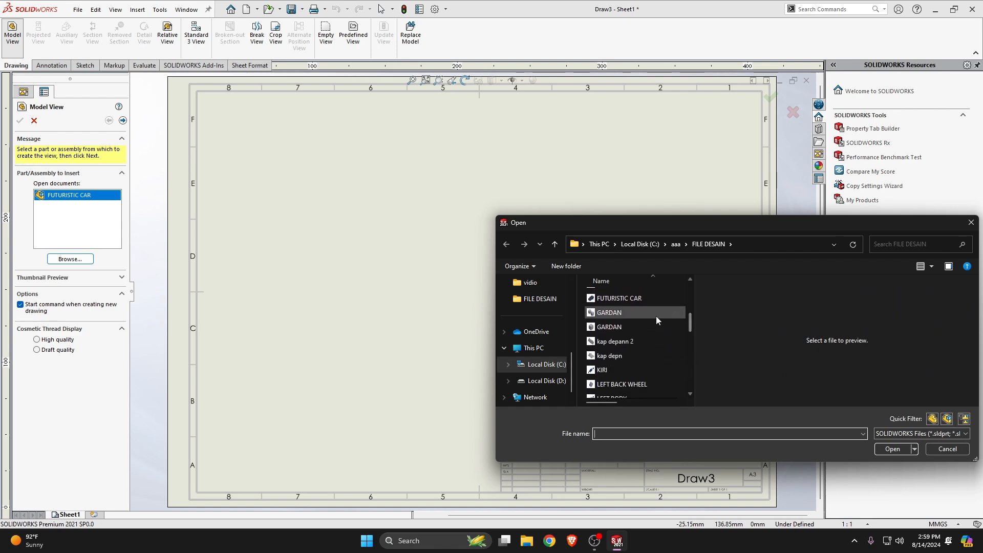
{"action": "left_click", "coordinate": [651, 299]}
{"action": "left_click", "coordinate": [894, 445]}
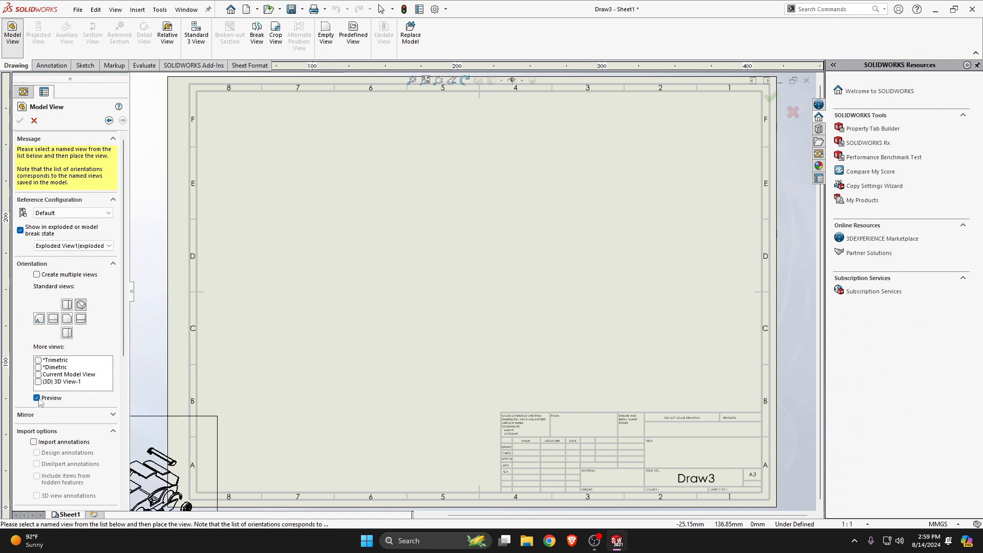
Set the model view to isometric orientation with its preview on and the Hidden Lines Visible display style
{"action": "left_click", "coordinate": [36, 398]}
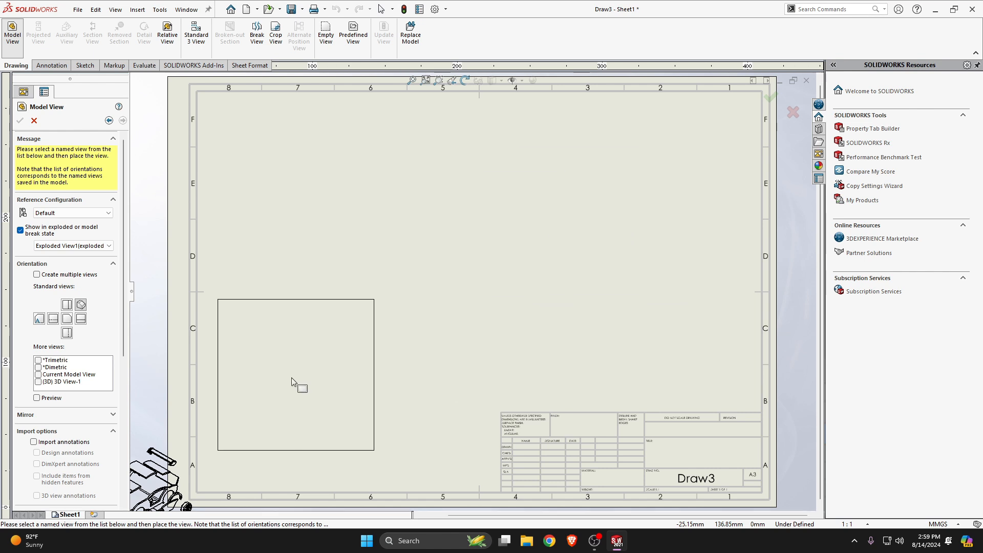
{"action": "left_click", "coordinate": [37, 398]}
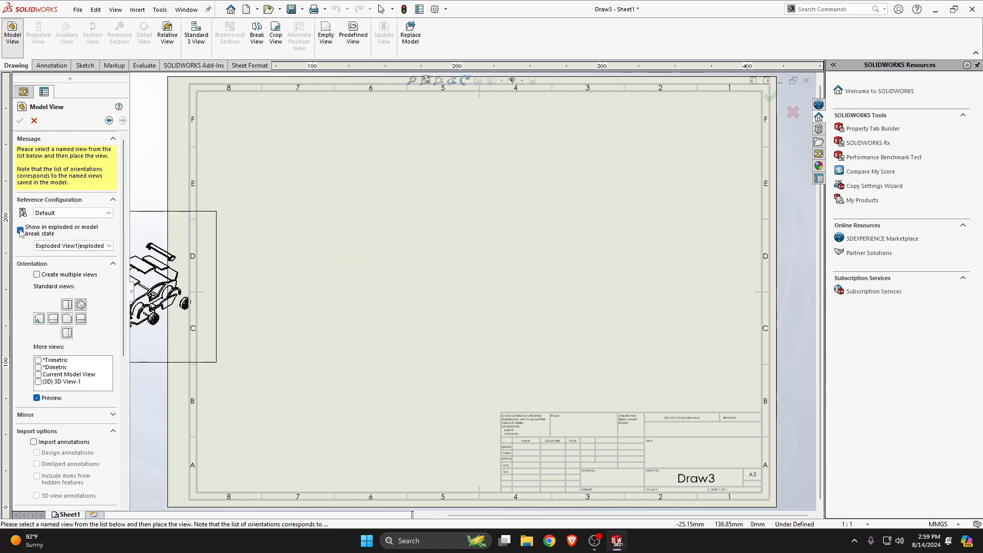
{"action": "left_click", "coordinate": [81, 305]}
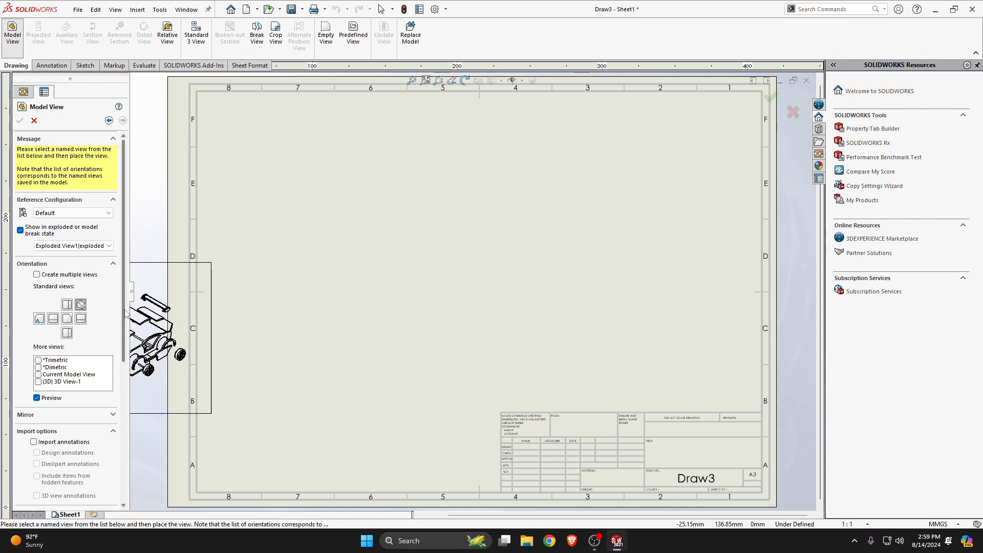
{"action": "scroll", "coordinate": [98, 381], "scroll_direction": "down", "scroll_amount": 4}
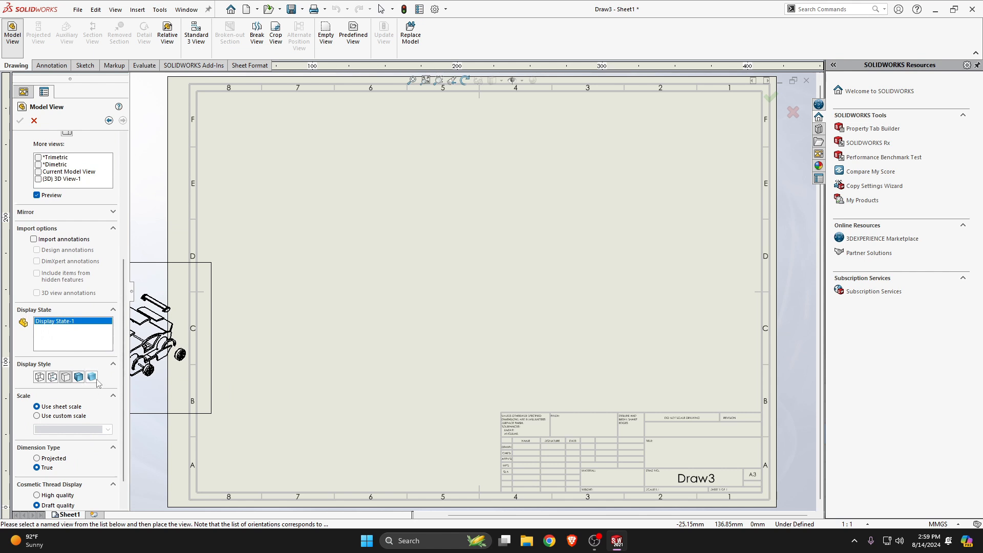
{"action": "left_click", "coordinate": [52, 377]}
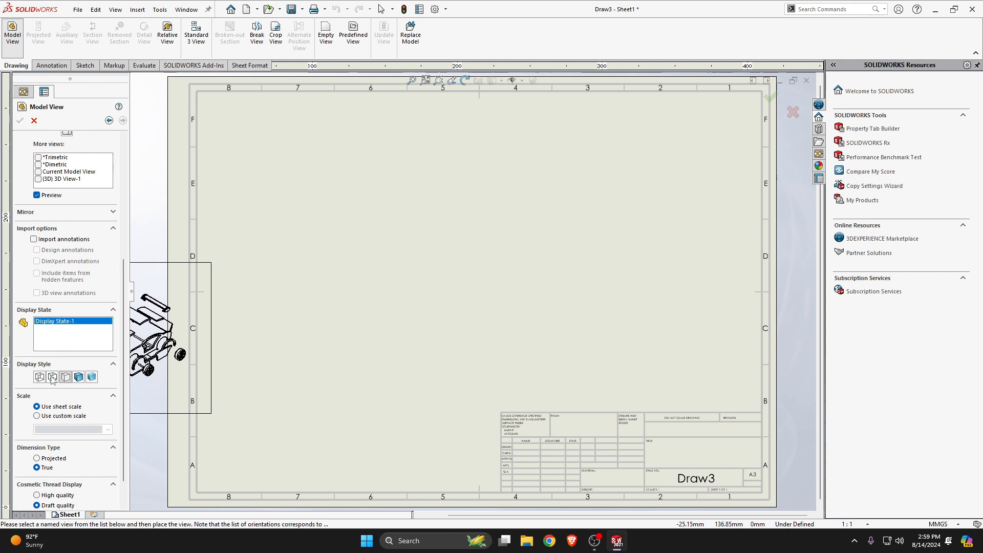
Give the exploded view a custom scale of 1:5 and place it above the title block on the sheet
{"action": "left_click", "coordinate": [37, 416]}
{"action": "left_click", "coordinate": [63, 429]}
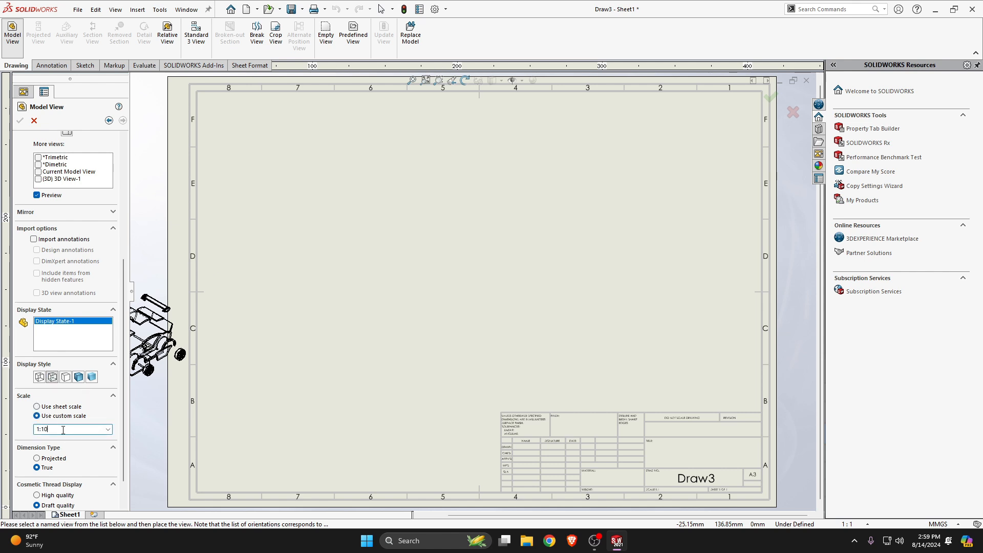
{"action": "key", "text": "BackSpace"}
{"action": "type", "text": "5"}
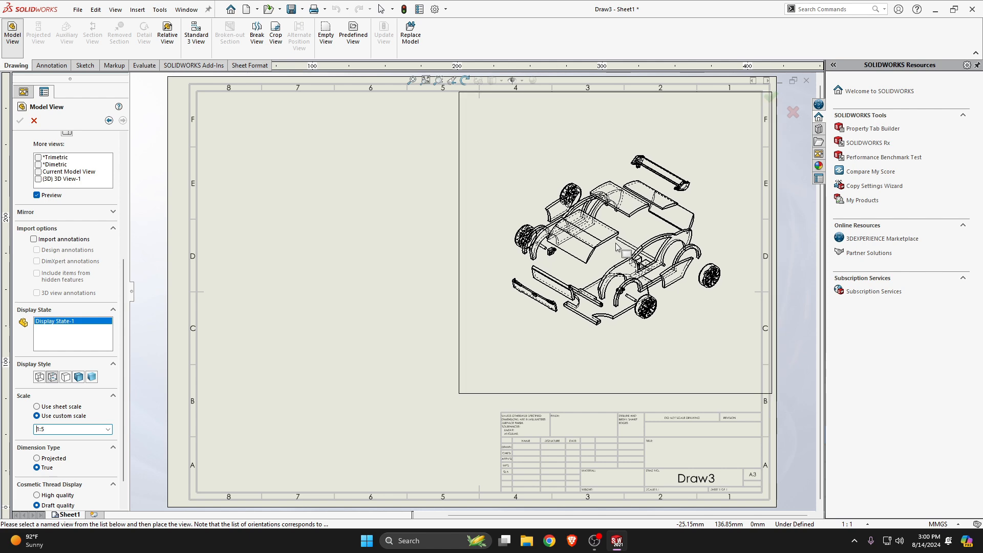
{"action": "left_click", "coordinate": [607, 240]}
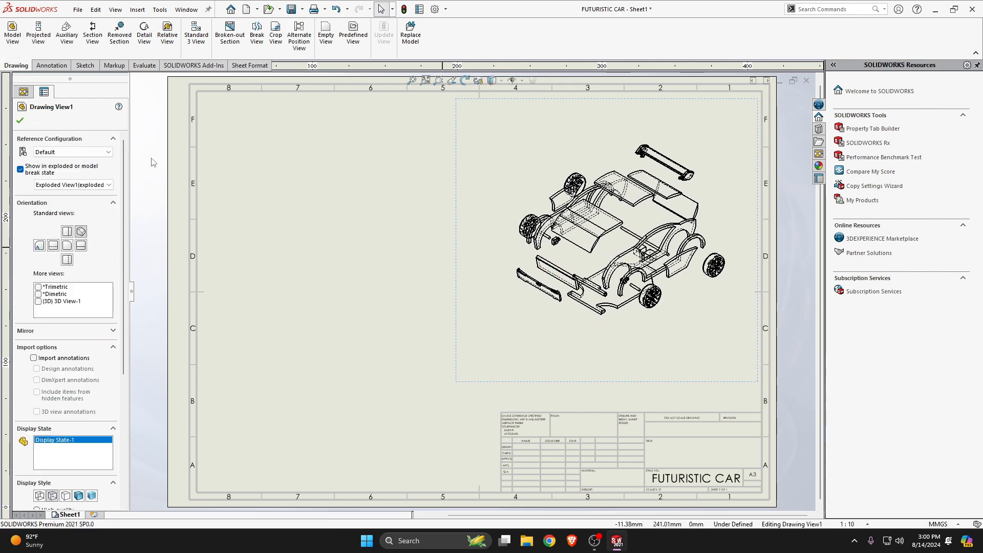
{"action": "left_click", "coordinate": [20, 121]}
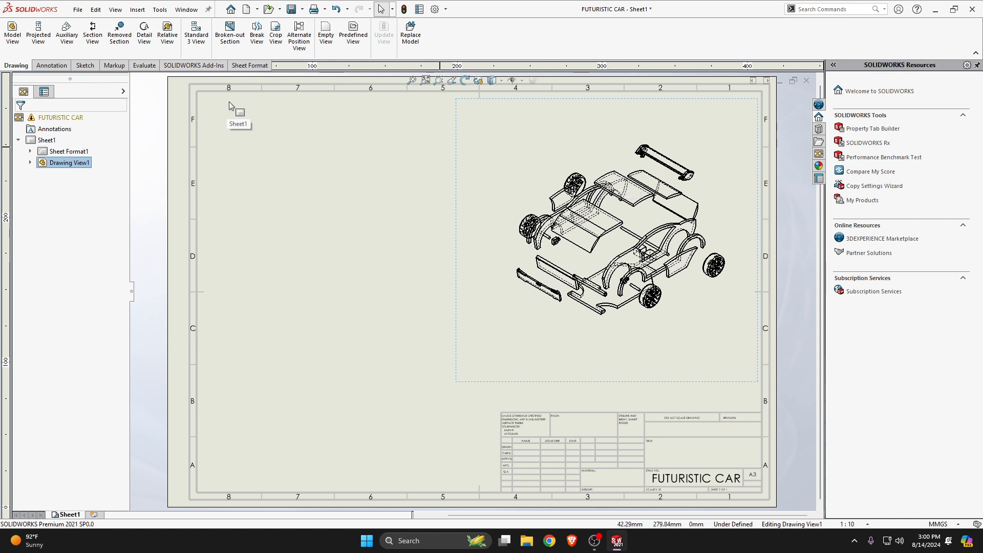
Add auto balloons around the exploded view in a square layout, with circular two-character balloons, item numbers and leaders attached to edges
{"action": "left_click", "coordinate": [55, 66]}
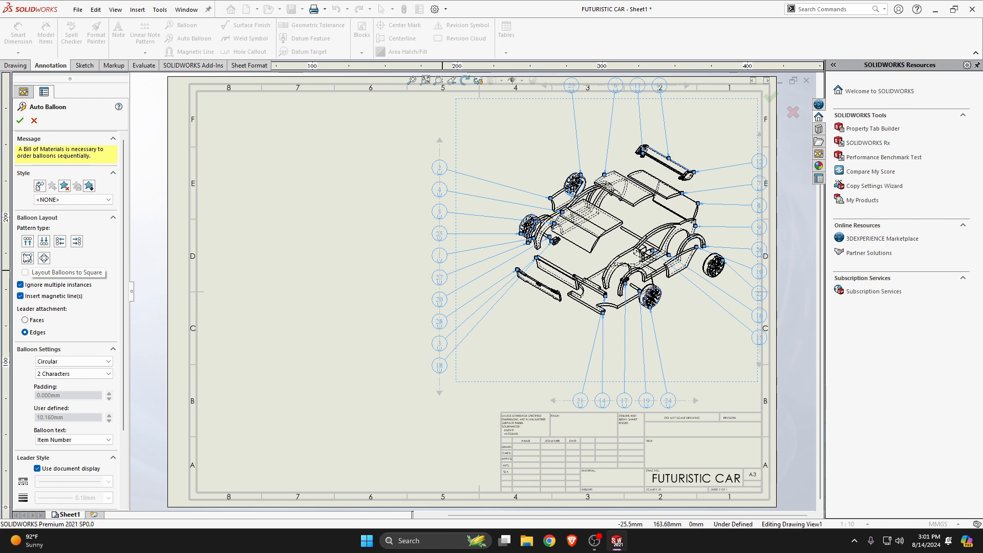
{"action": "left_click", "coordinate": [20, 121]}
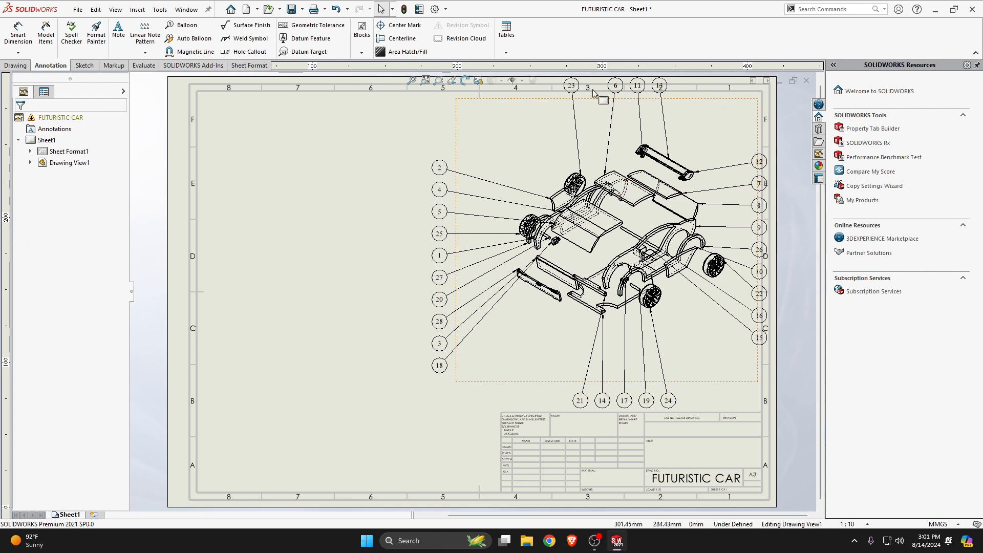
Move the four magnetic lines of balloons inward so all balloon rows sit closer around the exploded view
{"action": "left_click", "coordinate": [573, 87]}
{"action": "left_click_drag", "start_coordinate": [574, 90], "coordinate": [557, 112]}
{"action": "left_click", "coordinate": [556, 110]}
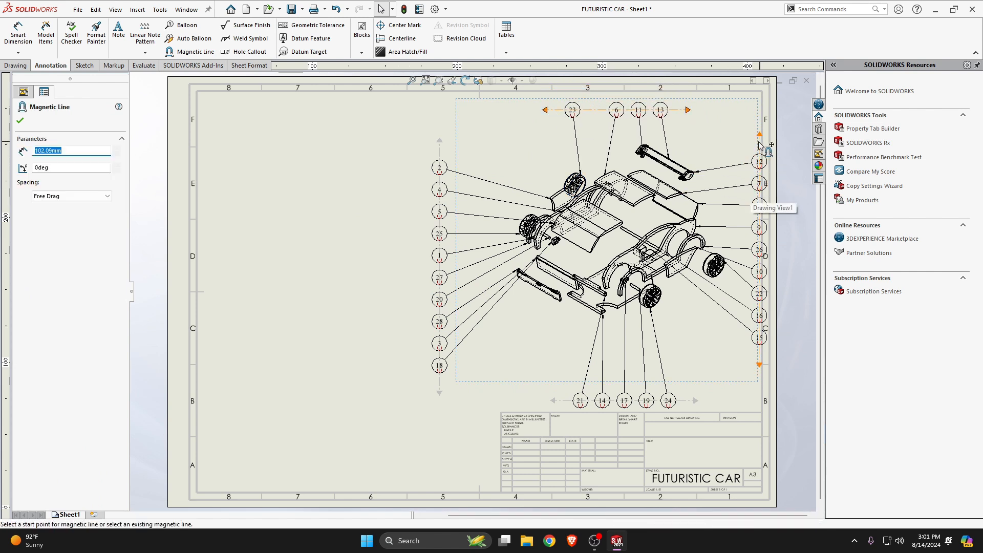
{"action": "mouse_move", "coordinate": [763, 147]}
{"action": "left_mouse_down"}
{"action": "mouse_move", "coordinate": [739, 146]}
{"action": "mouse_move", "coordinate": [749, 145]}
{"action": "left_mouse_up"}
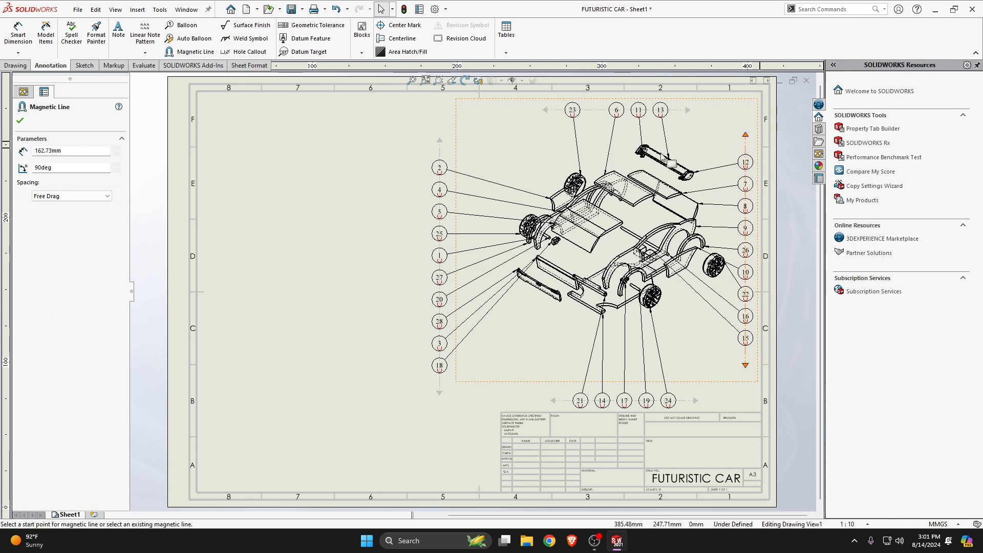
{"action": "left_click_drag", "start_coordinate": [439, 153], "coordinate": [476, 132]}
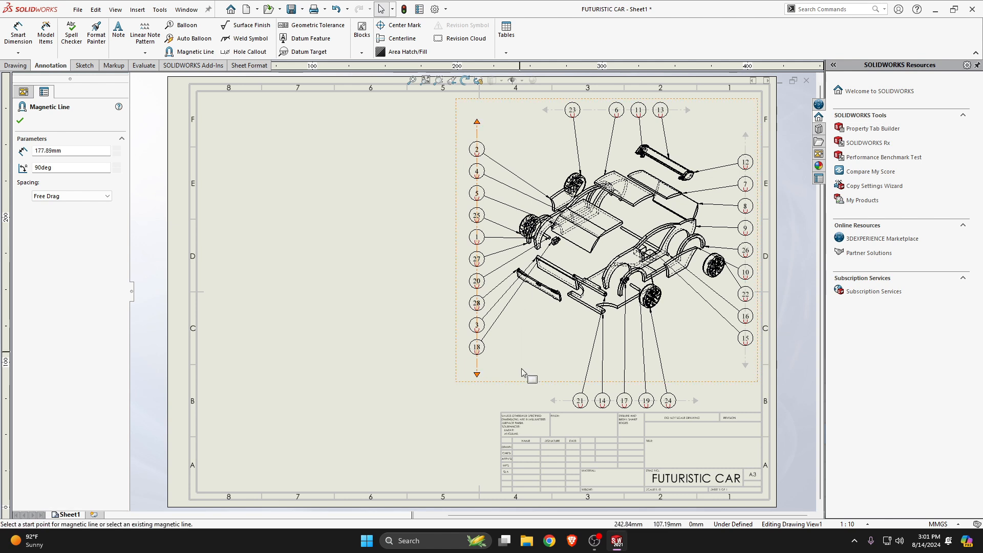
{"action": "left_click_drag", "start_coordinate": [565, 401], "coordinate": [558, 357]}
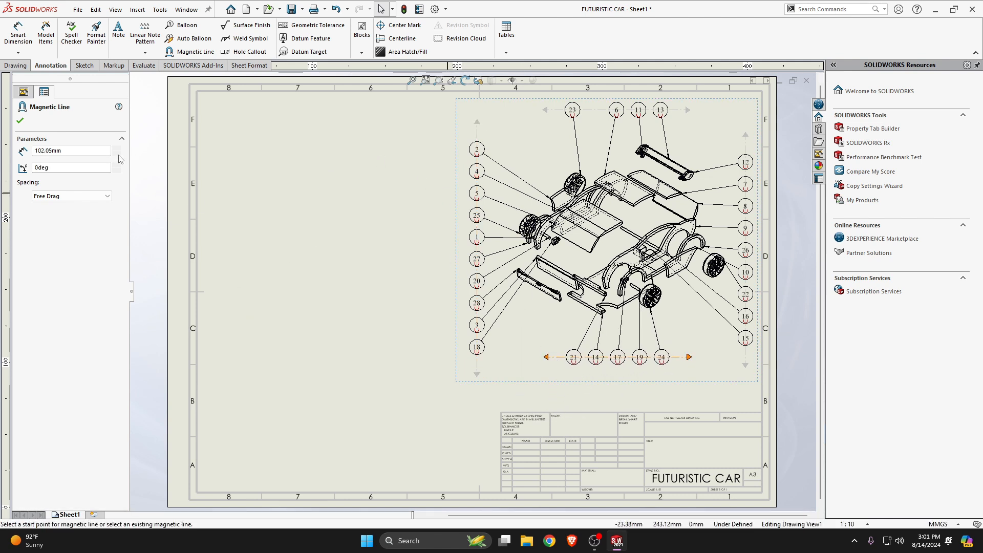
{"action": "left_click", "coordinate": [20, 120]}
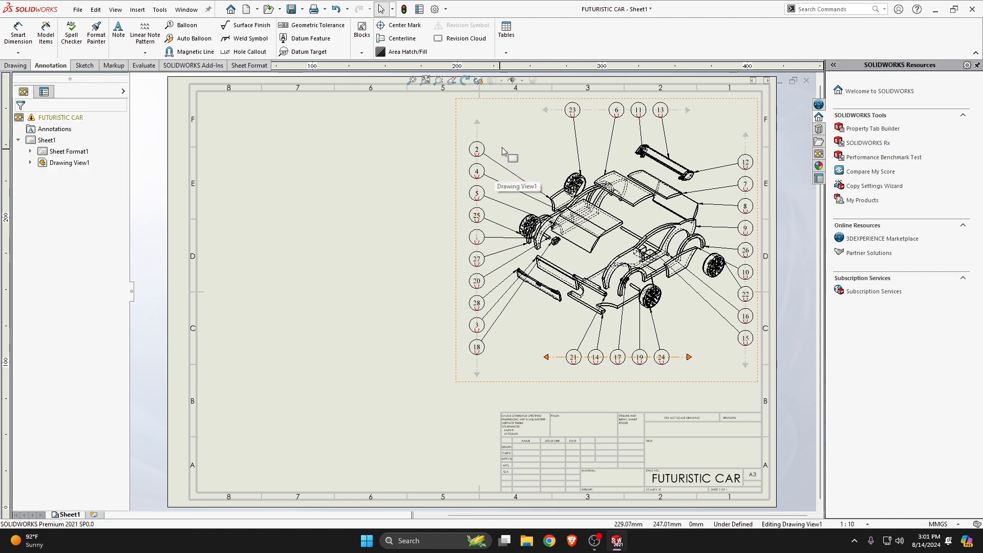
Insert a top-level-only bill of materials for the exploded view with the bom-standard template, in the sheet's upper-left corner
{"action": "left_click", "coordinate": [496, 116]}
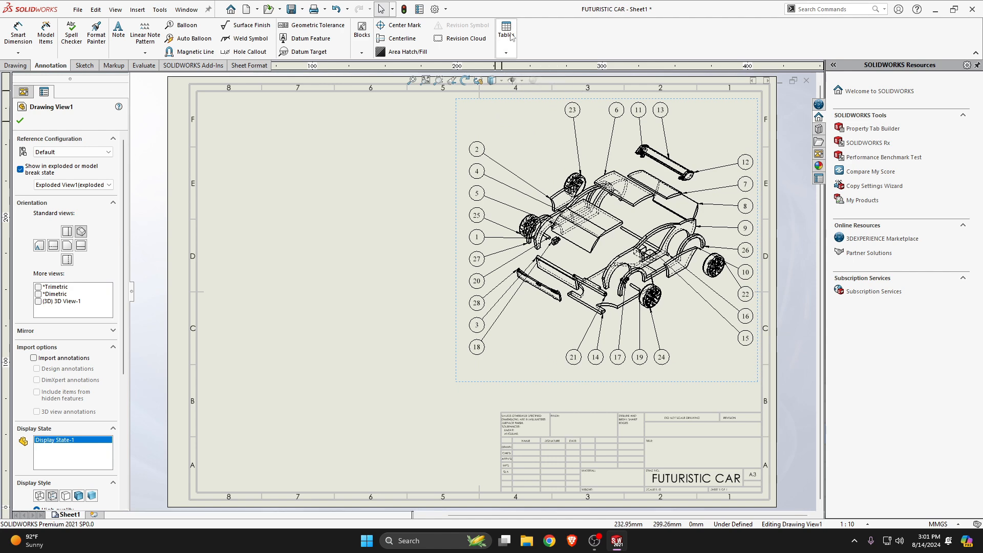
{"action": "left_click", "coordinate": [506, 55]}
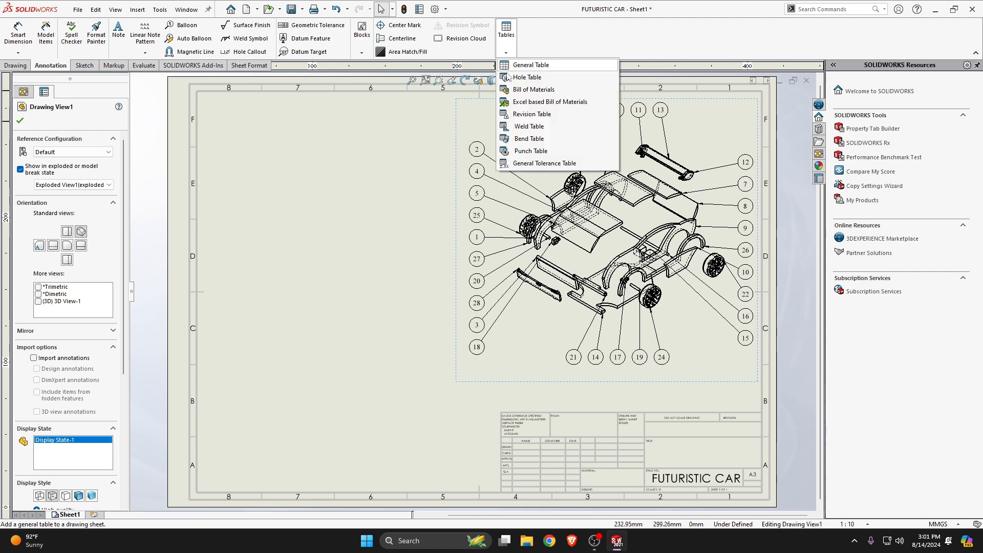
{"action": "left_click", "coordinate": [532, 90]}
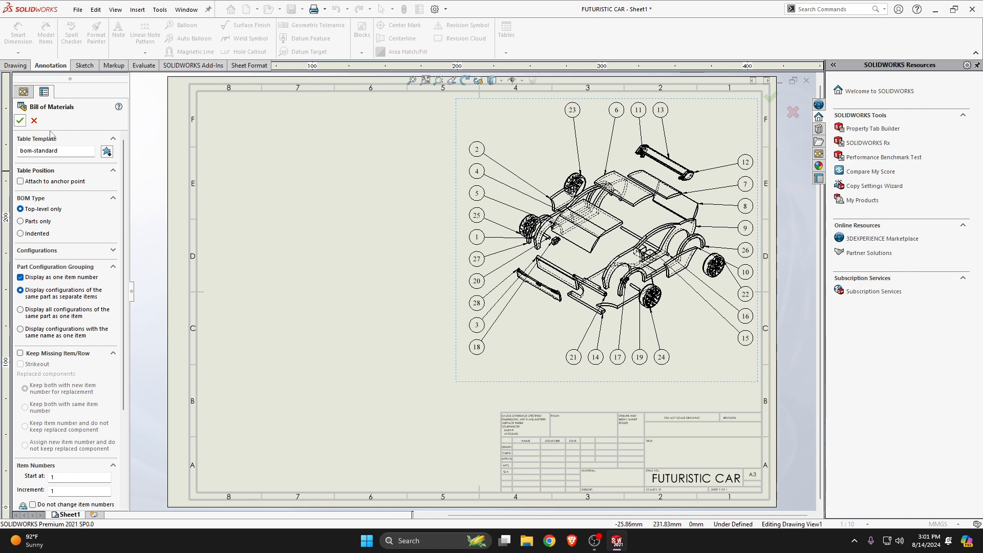
{"action": "left_click", "coordinate": [20, 120]}
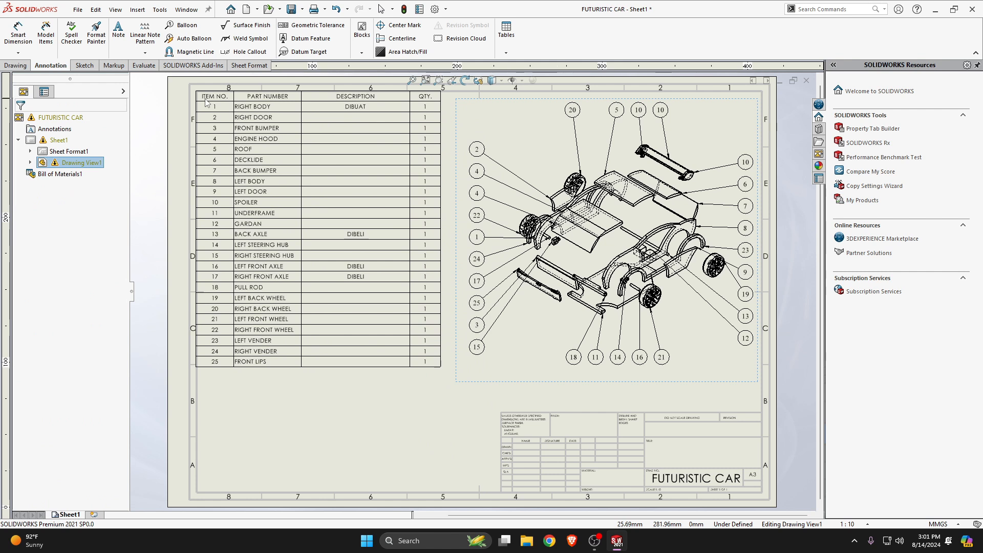
{"action": "left_click", "coordinate": [206, 102]}
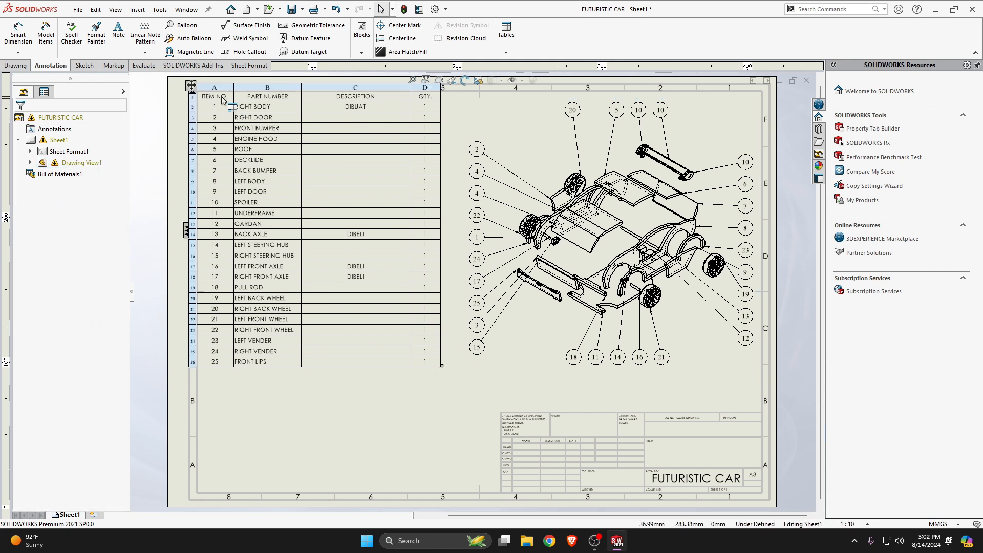
Rename the ITEM NO. column header of the bill of materials as PART NUMBER
{"action": "double_click", "coordinate": [223, 96]}
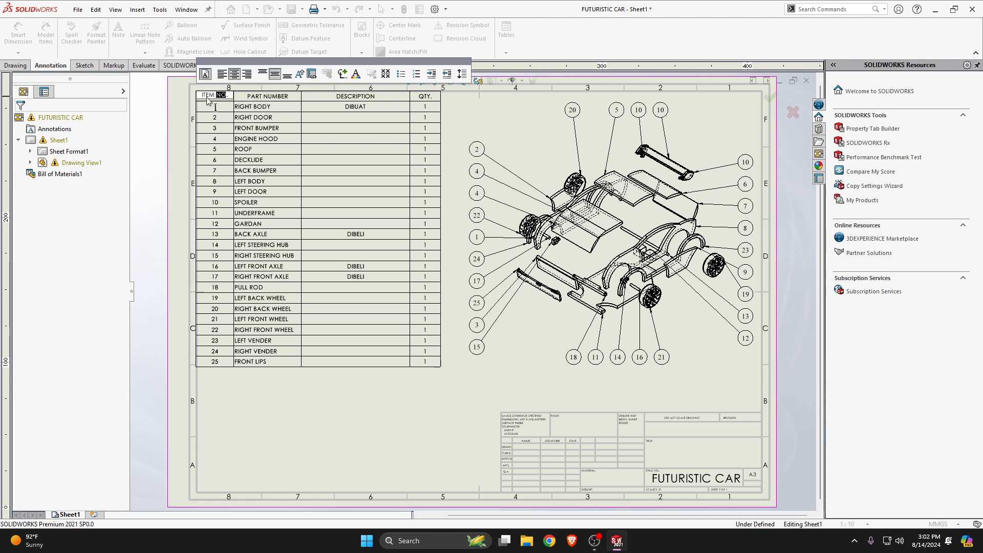
{"action": "key", "text": "BackSpace"}
{"action": "key", "text": "BackSpace"}
{"action": "key", "text": "BackSpace"}
{"action": "key", "text": "BackSpace"}
{"action": "key", "text": "BackSpace"}
{"action": "key", "text": "BackSpace"}
{"action": "type", "text": "PART NUMBER"}
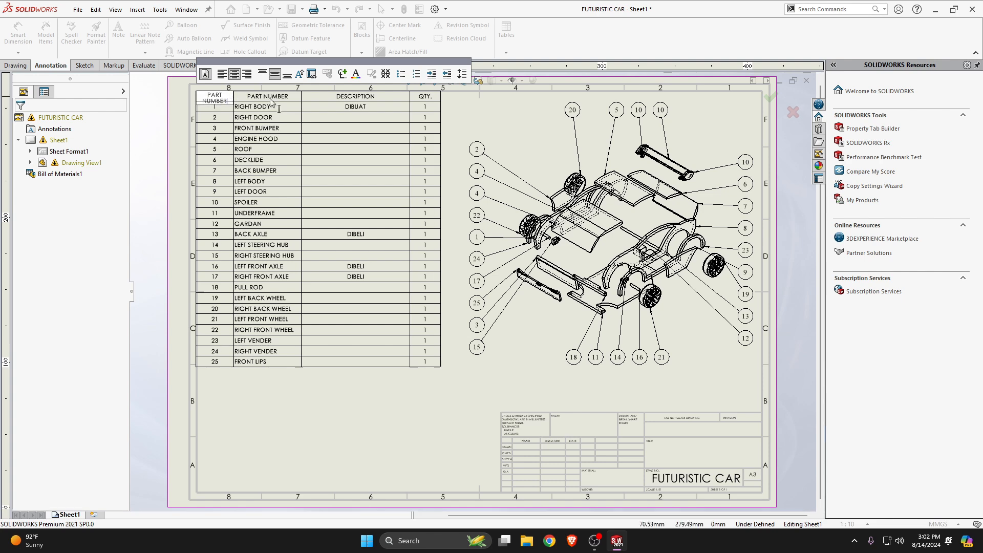
Rename the second column header of the bill of materials, above the component names, as PART NAME
{"action": "left_click", "coordinate": [274, 98]}
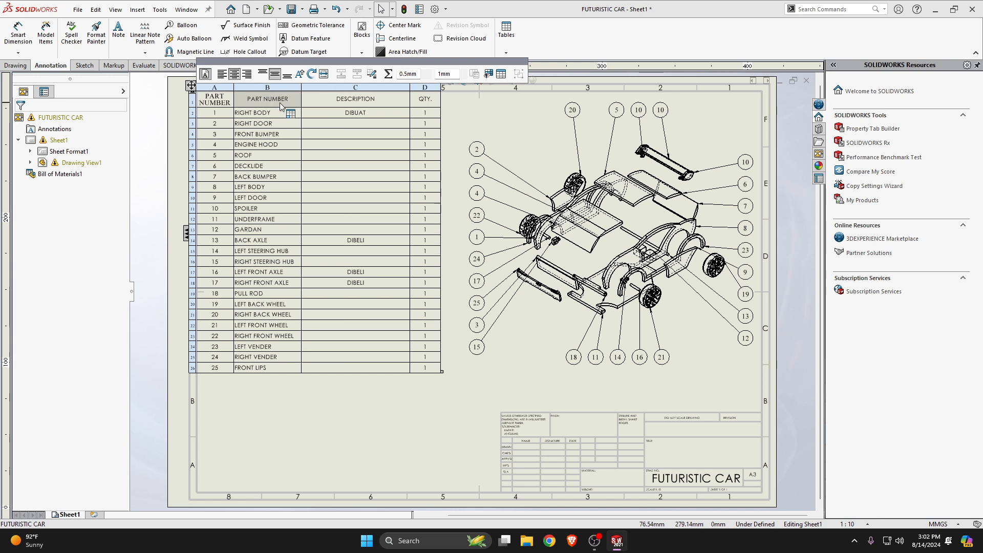
{"action": "double_click", "coordinate": [282, 102]}
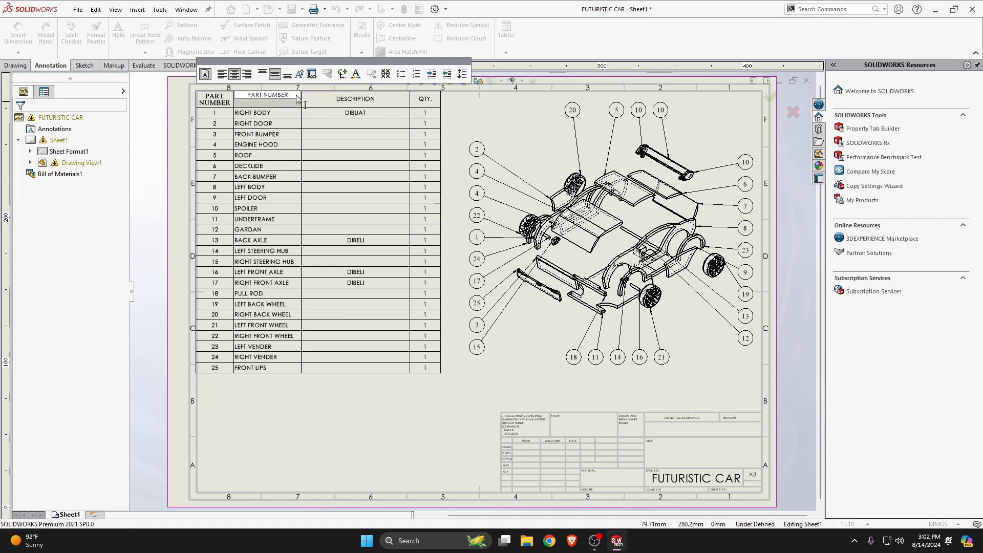
{"action": "key", "text": "BackSpace"}
{"action": "key", "text": "BackSpace"}
{"action": "key", "text": "BackSpace"}
{"action": "key", "text": "BackSpace"}
{"action": "key", "text": "BackSpace"}
{"action": "type", "text": "AME"}
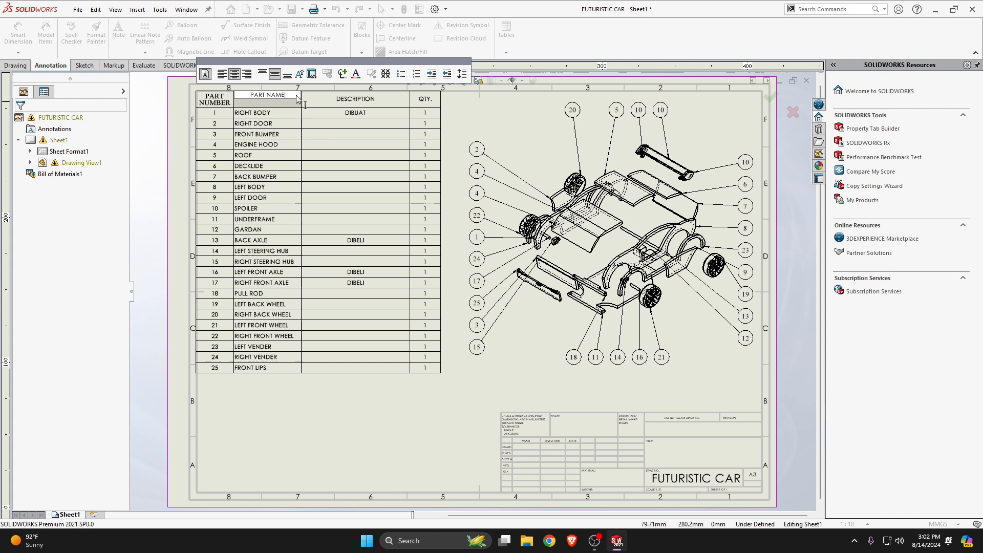
{"action": "left_click", "coordinate": [359, 123]}
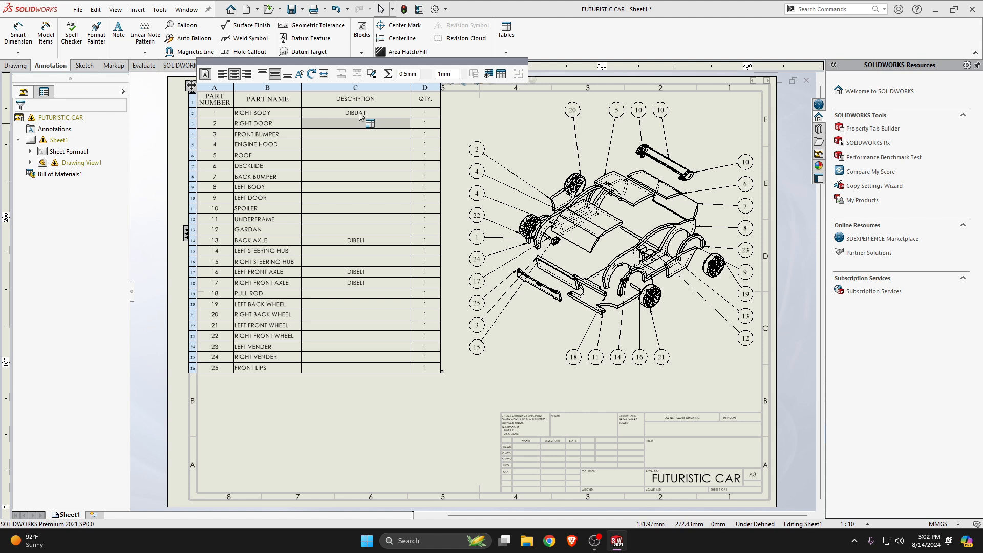
Copy the description DIBUAT from the RIGHT BODY row into the RIGHT DOOR row
{"action": "double_click", "coordinate": [361, 113]}
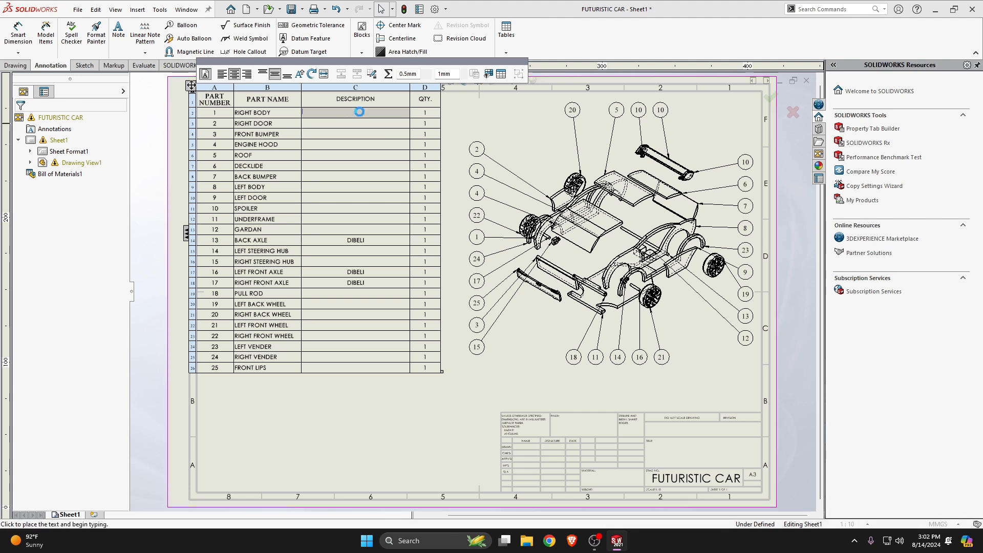
{"action": "left_click_drag", "start_coordinate": [373, 113], "coordinate": [345, 112]}
{"action": "key", "text": "ctrl+c"}
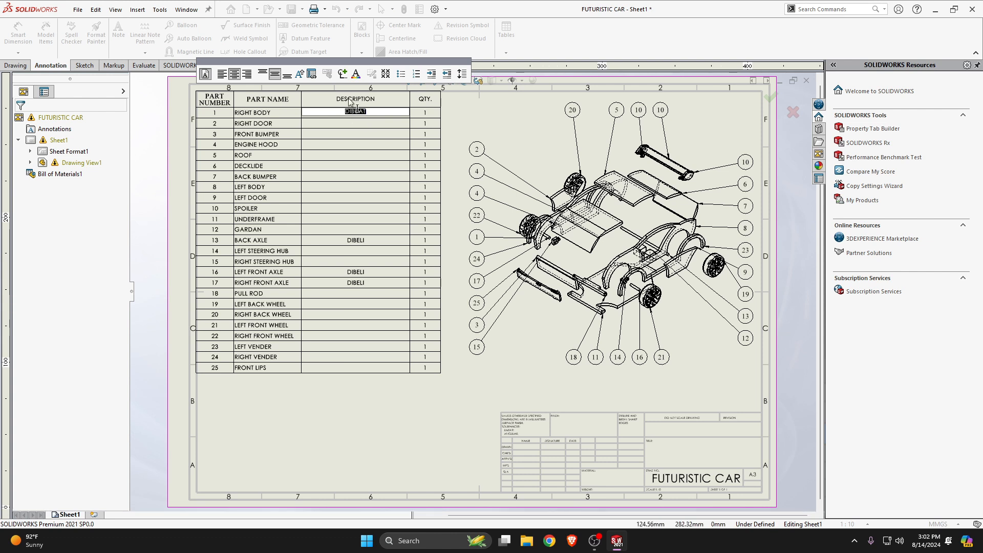
{"action": "left_click", "coordinate": [363, 129]}
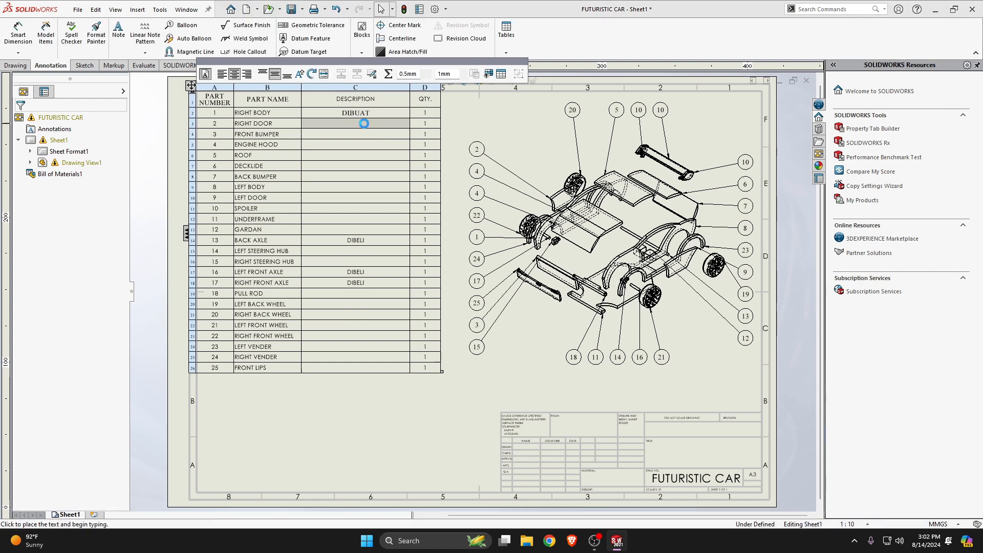
{"action": "double_click", "coordinate": [365, 127]}
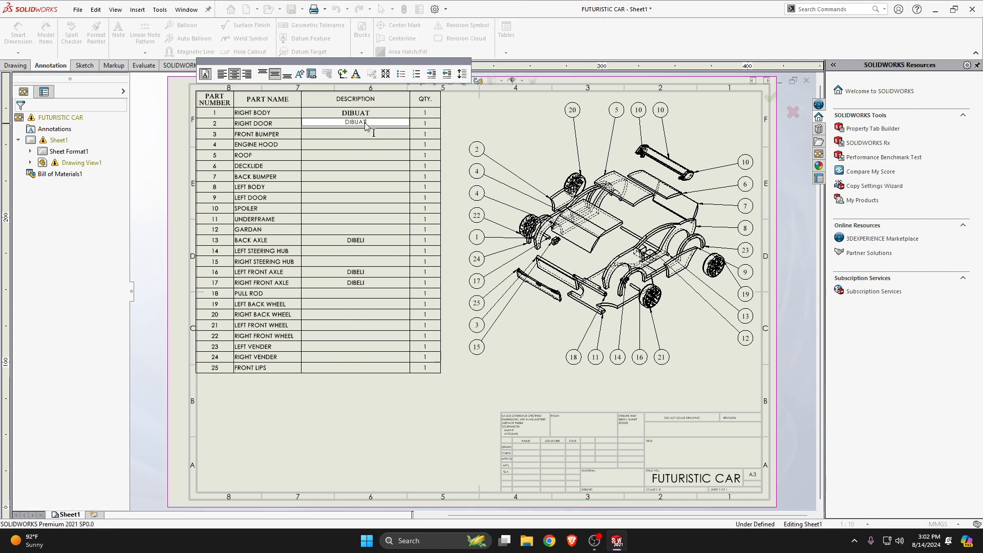
Enter DIBUAT as the description of the FRONT BUMPER and ENGINE HOOD rows
{"action": "left_click", "coordinate": [357, 135]}
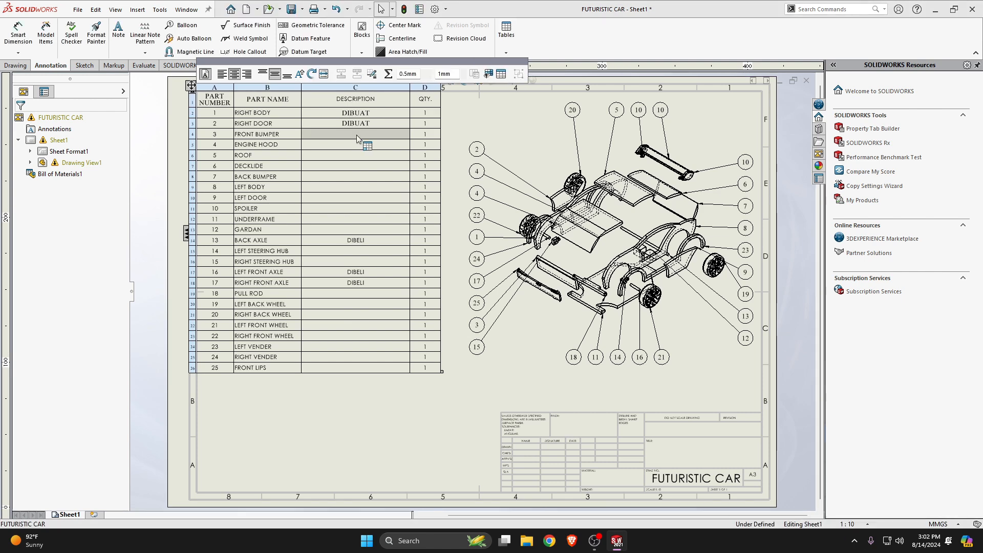
{"action": "double_click", "coordinate": [357, 134]}
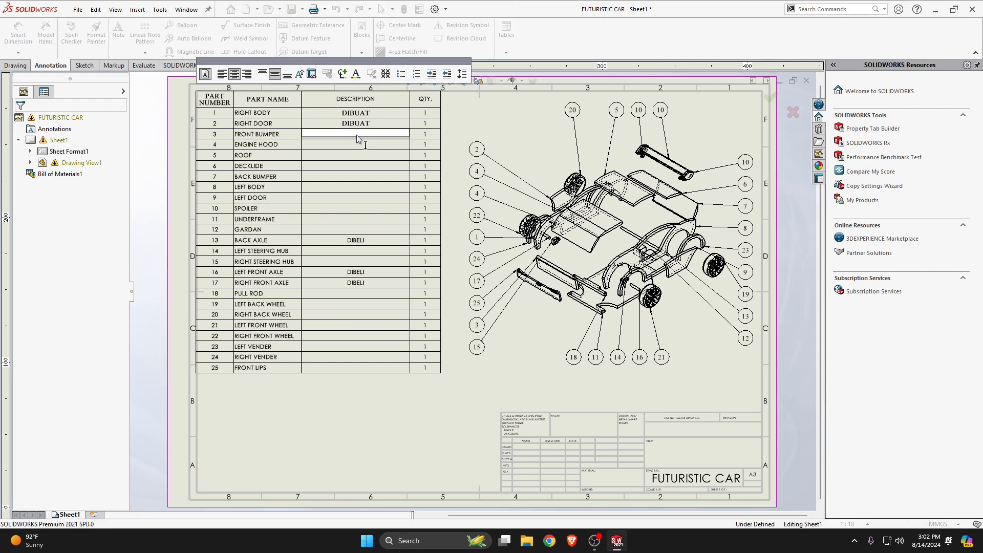
{"action": "type", "text": "DIBUAT"}
{"action": "left_click", "coordinate": [362, 144]}
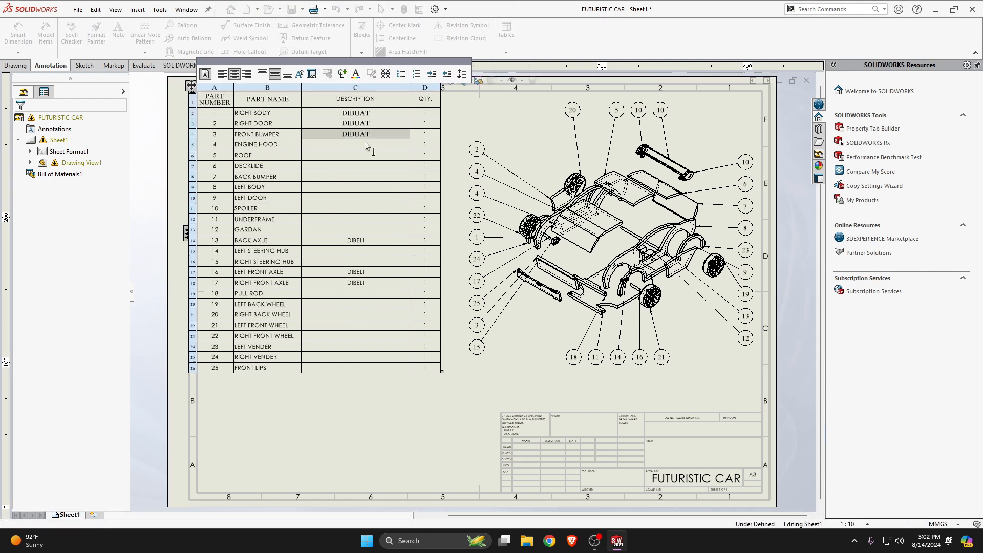
{"action": "double_click", "coordinate": [361, 144]}
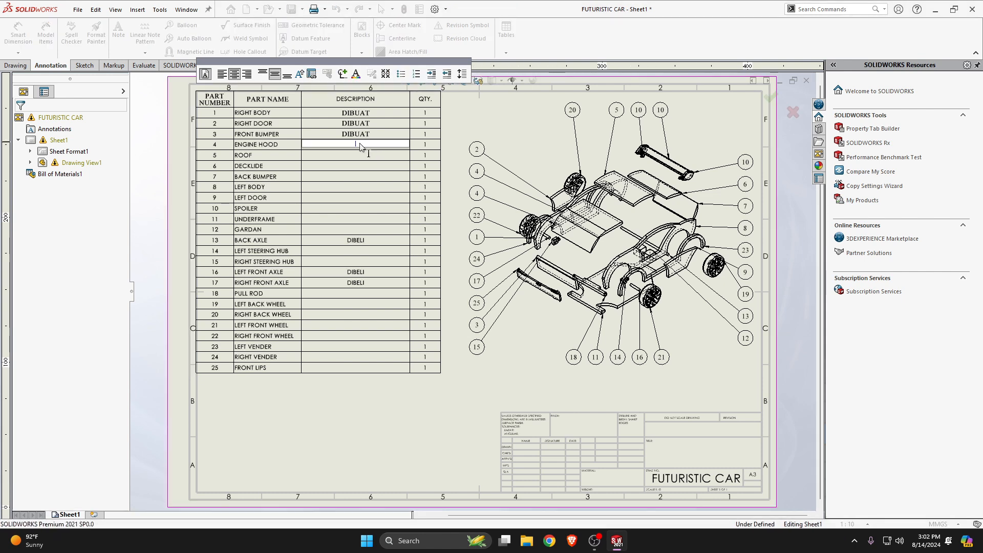
{"action": "type", "text": "DIBUAT"}
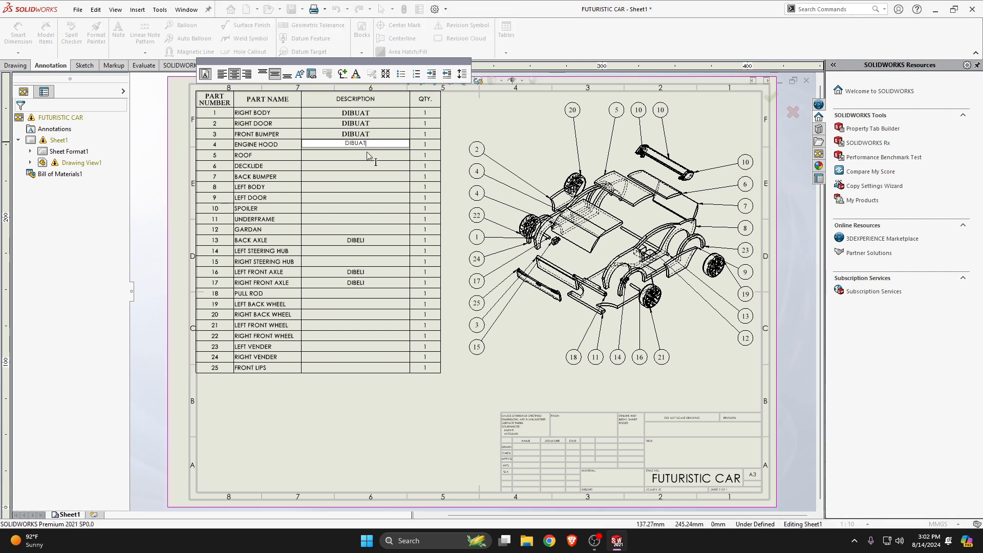
Fill in the description DIBUAT for the ROOF and DECKLIDE rows
{"action": "left_click", "coordinate": [367, 156]}
{"action": "double_click", "coordinate": [366, 159]}
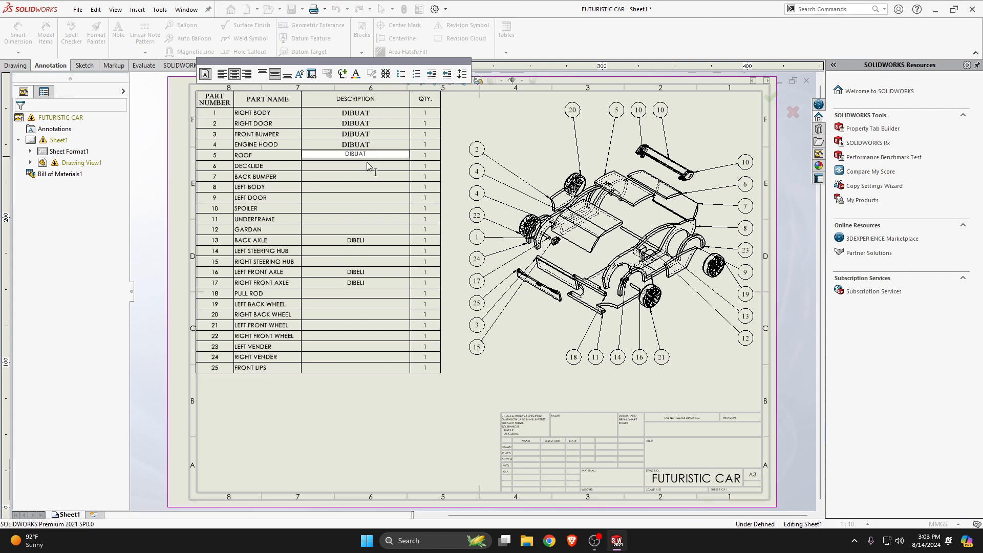
{"action": "left_click", "coordinate": [357, 167]}
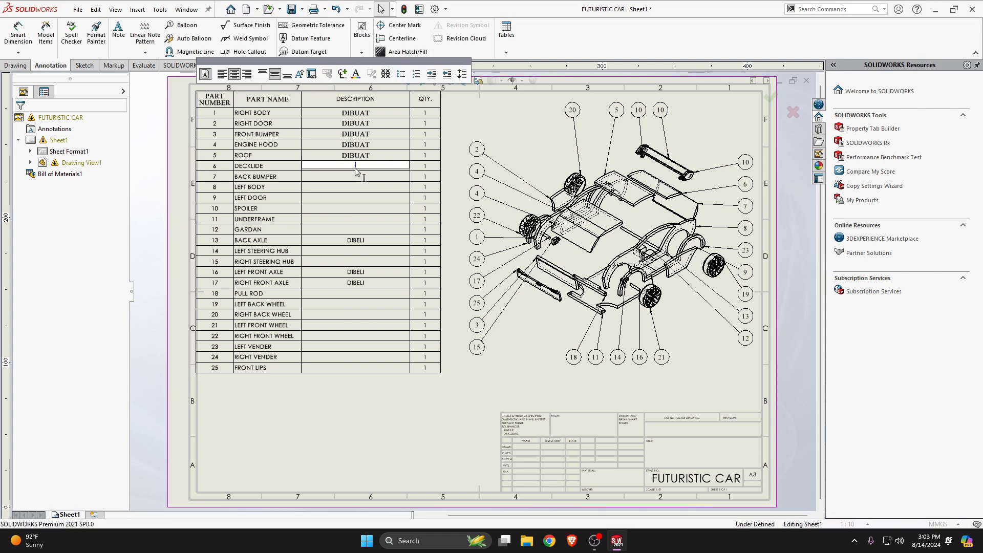
{"action": "double_click", "coordinate": [356, 168]}
{"action": "key", "text": "ctrl+v"}
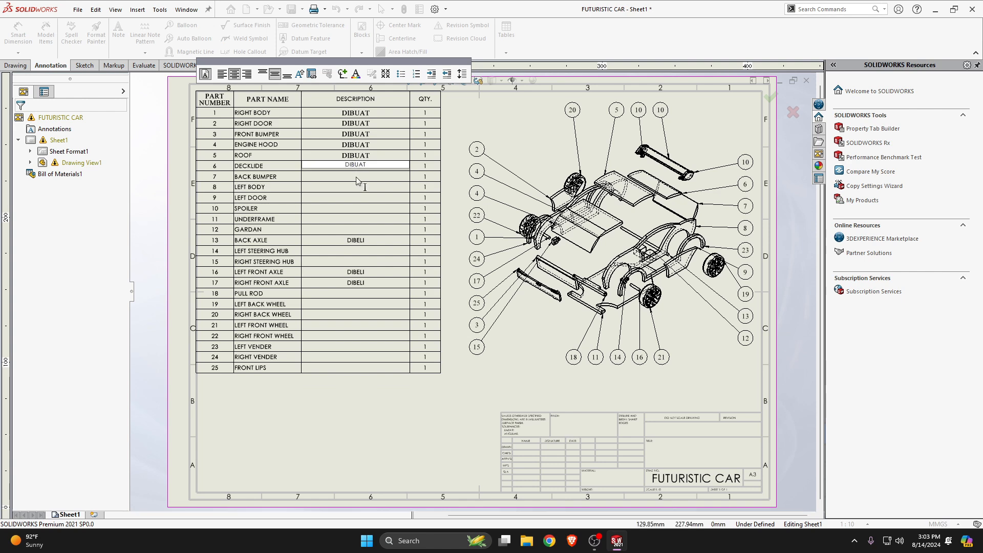
Fill in the description DIBUAT for the BACK BUMPER and LEFT BODY rows
{"action": "left_click", "coordinate": [357, 177]}
{"action": "double_click", "coordinate": [357, 177]}
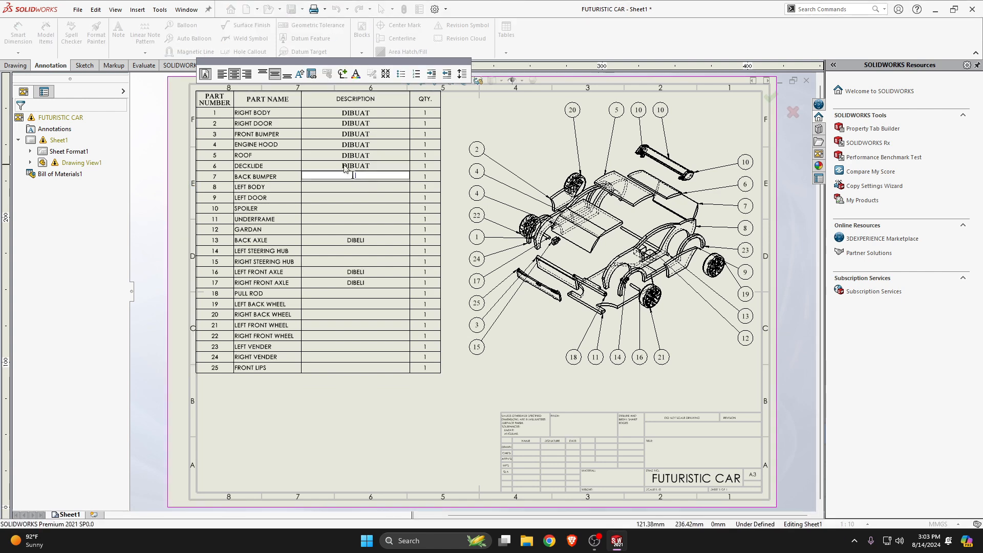
{"action": "key", "text": "ctrl+v"}
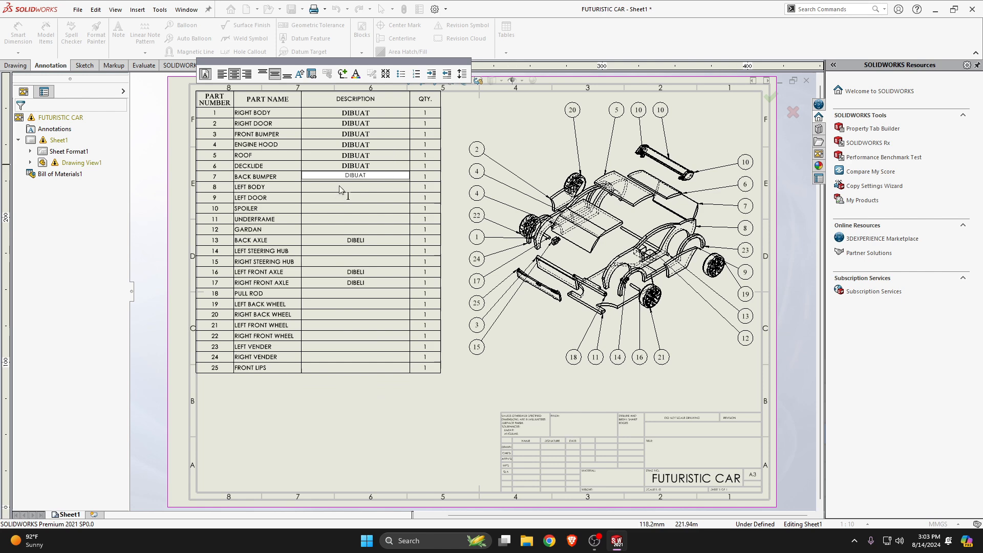
{"action": "left_click", "coordinate": [343, 188]}
{"action": "double_click", "coordinate": [344, 190]}
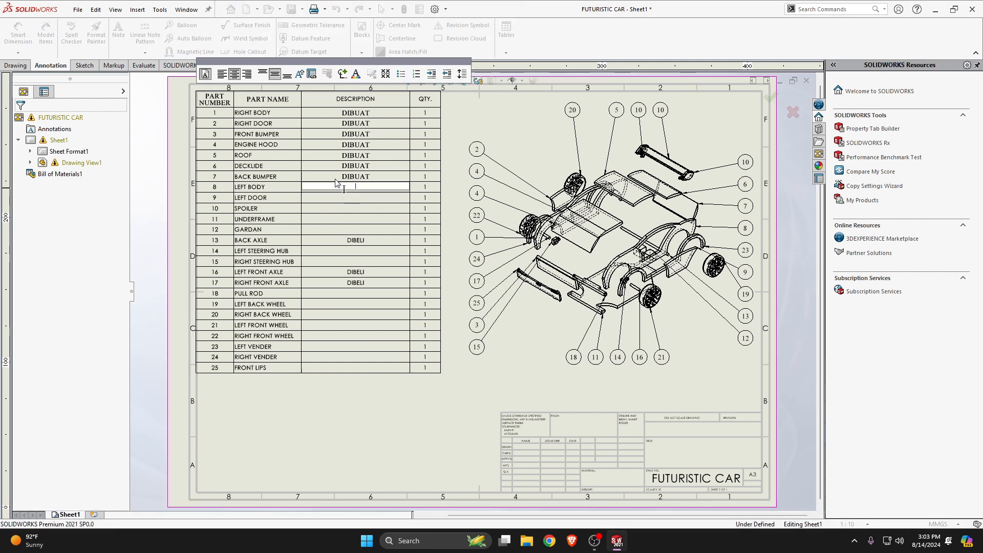
{"action": "key", "text": "ctrl+v"}
Fill in the description DIBUAT for the LEFT DOOR, SPOILER and UNDERFRAME rows
{"action": "left_click", "coordinate": [333, 197]}
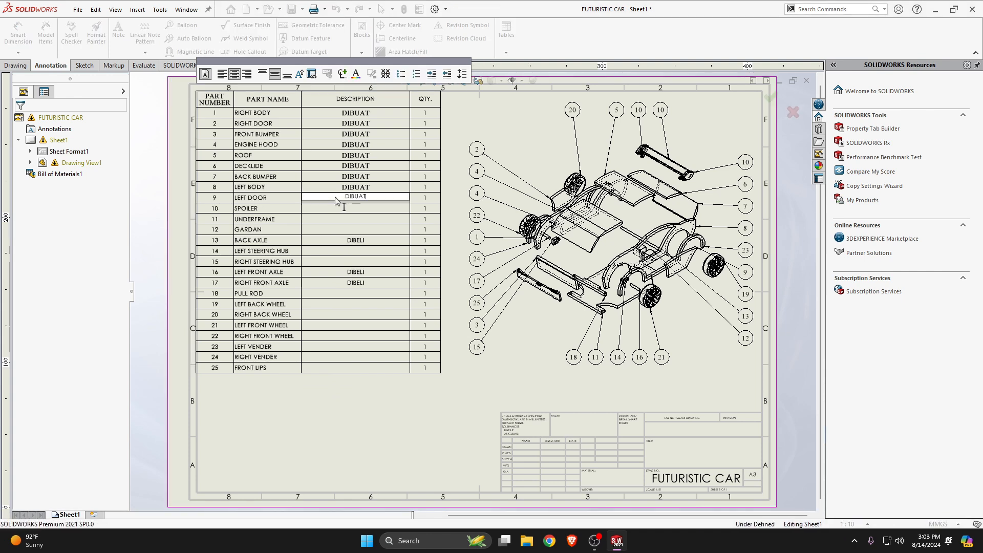
{"action": "left_click", "coordinate": [349, 208]}
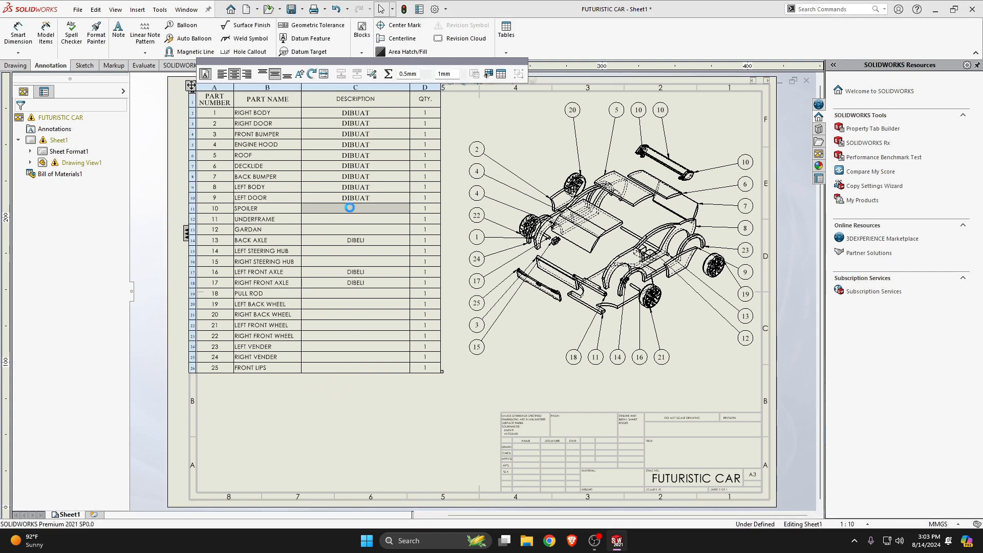
{"action": "key", "text": "ctrl+v"}
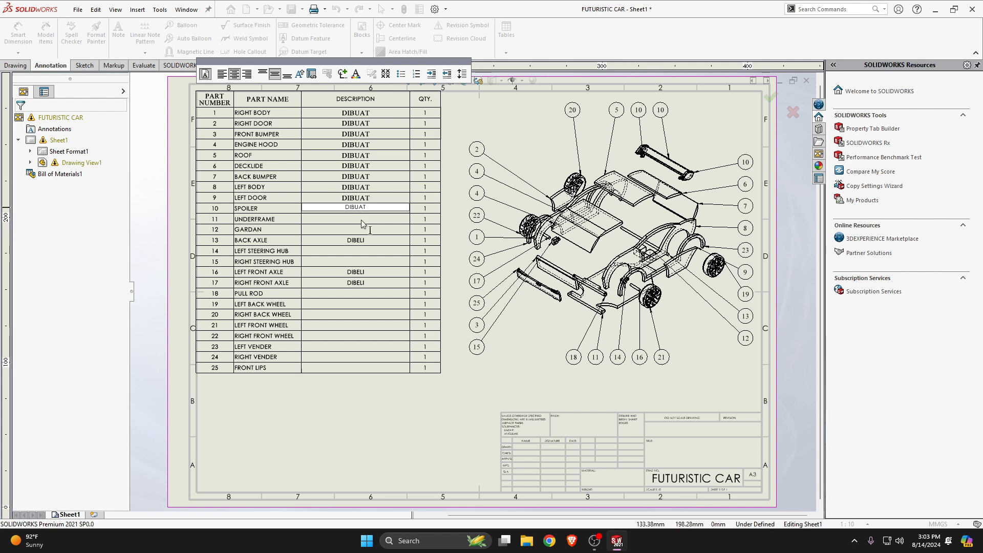
{"action": "left_click", "coordinate": [359, 219]}
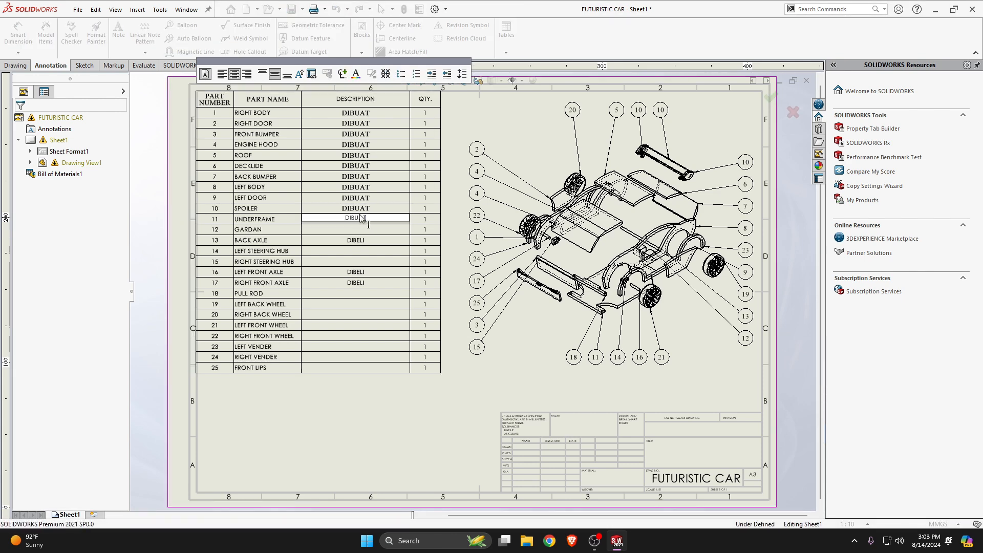
Fill in the description DIBUAT for the GARDAN, LEFT STEERING HUB and RIGHT STEERING HUB rows
{"action": "left_click", "coordinate": [343, 230]}
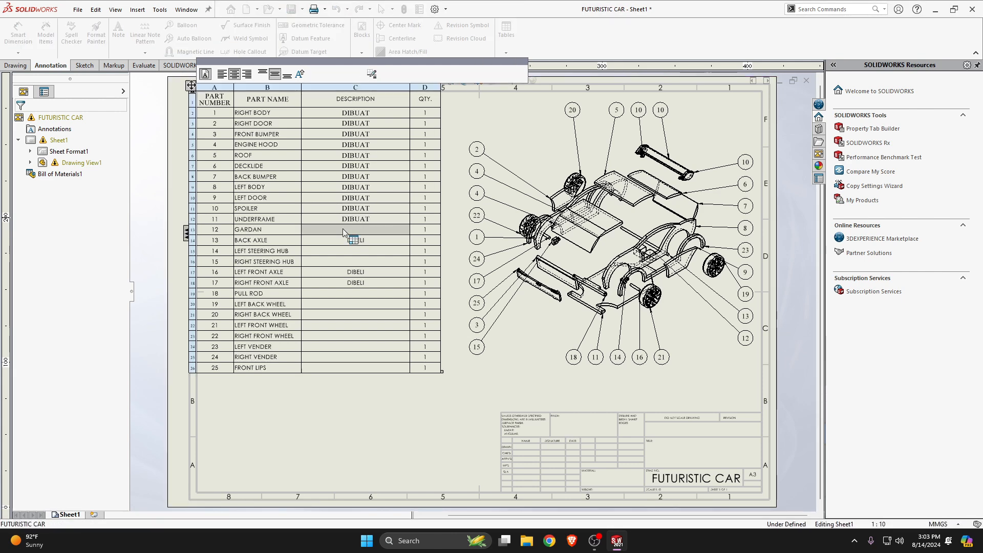
{"action": "type", "text": "DIBUAT"}
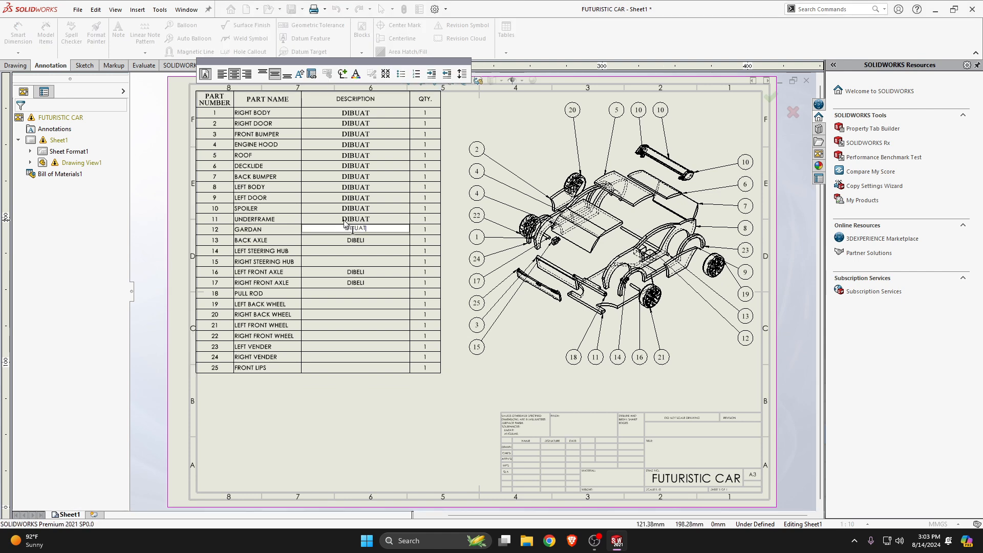
{"action": "left_click", "coordinate": [338, 252]}
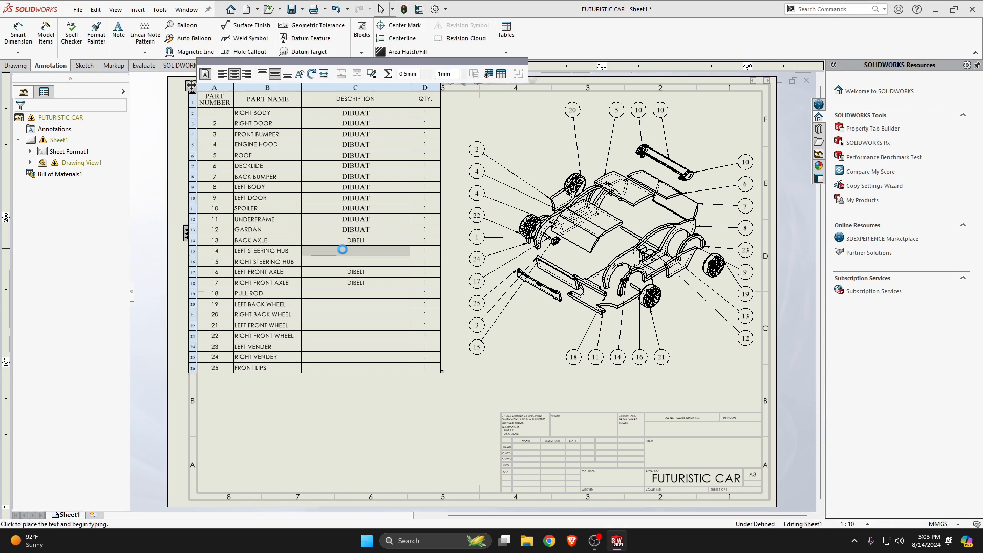
{"action": "type", "text": "DIBUAT"}
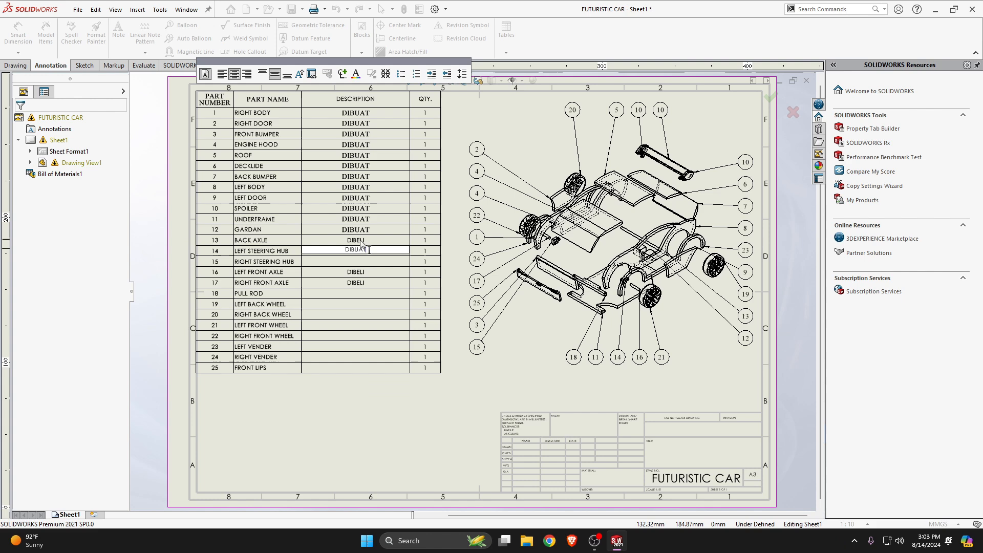
{"action": "left_click", "coordinate": [338, 262]}
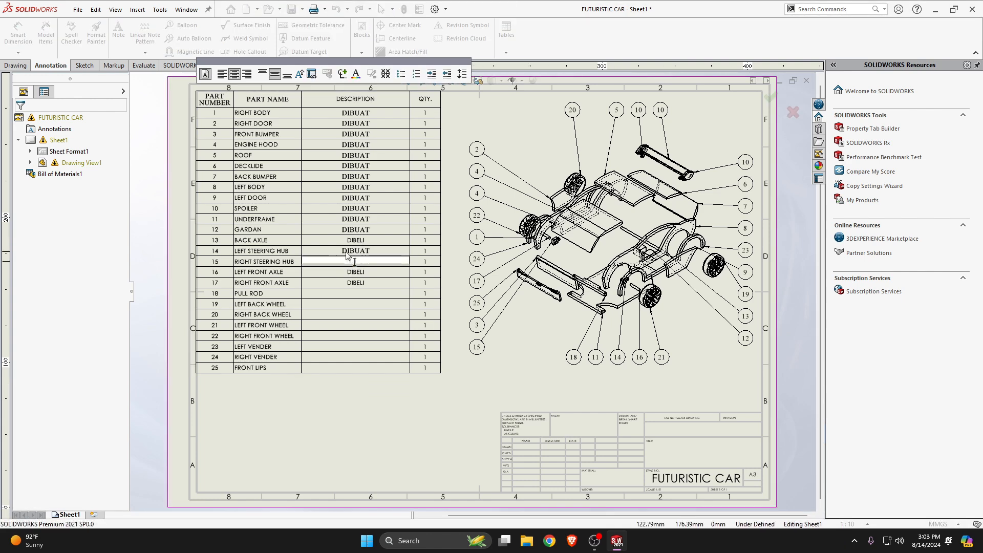
{"action": "type", "text": "DIBUAT"}
Fill in the description DIBUAT for the PULL ROD and LEFT BACK WHEEL rows
{"action": "left_click", "coordinate": [354, 293]}
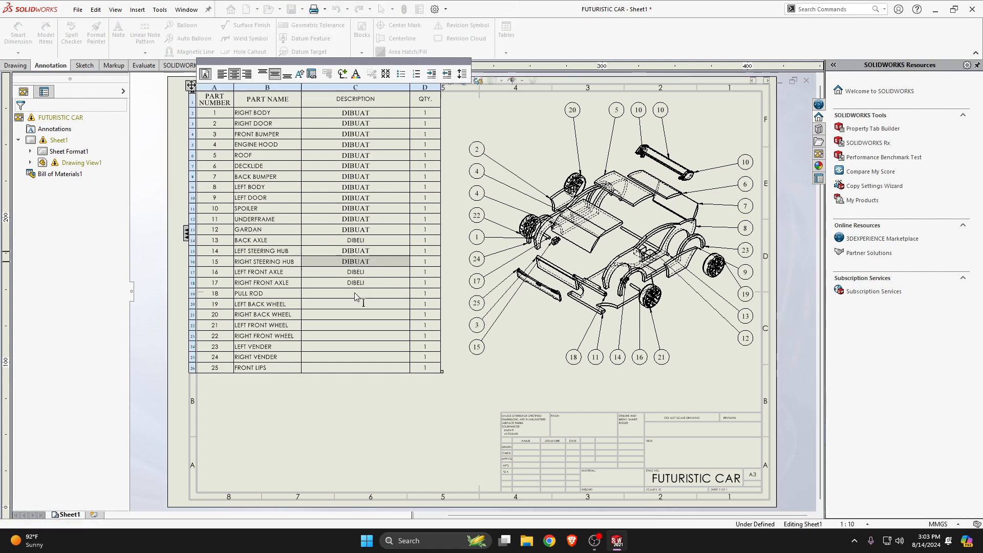
{"action": "type", "text": "DIBUAT"}
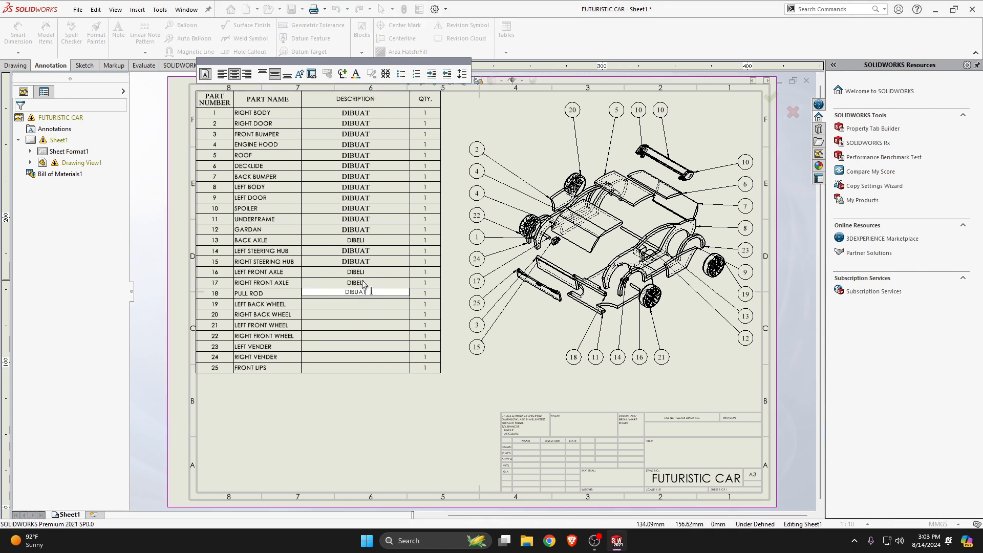
{"action": "left_click", "coordinate": [366, 305]}
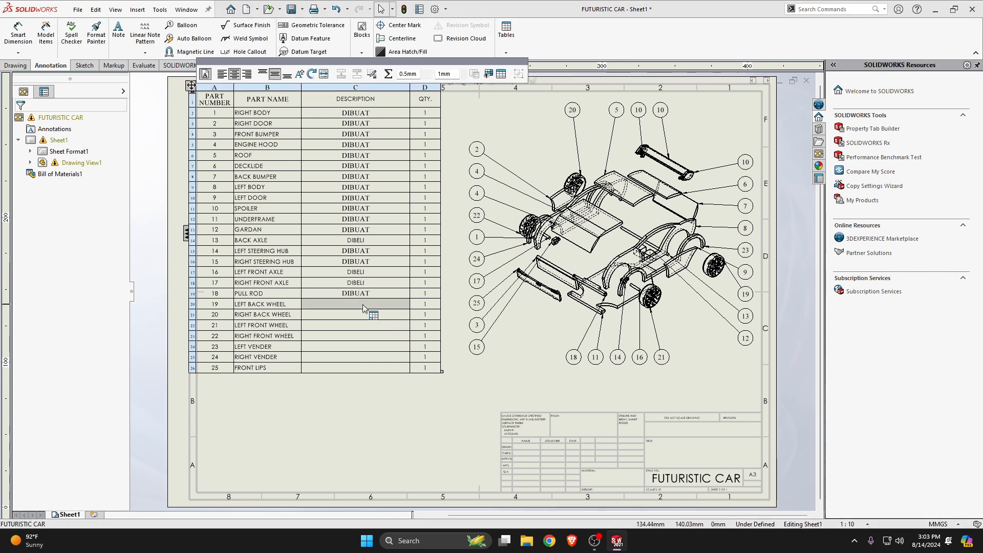
{"action": "left_click", "coordinate": [364, 307]}
{"action": "type", "text": "DIBUAT"}
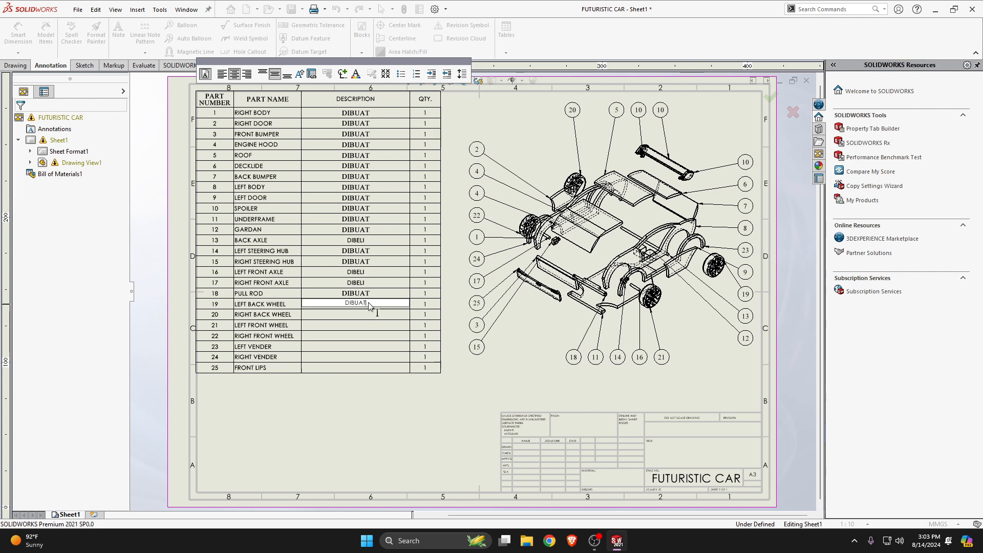
Fill in the description DIBUAT for the RIGHT BACK WHEEL and LEFT FRONT WHEEL rows
{"action": "left_click", "coordinate": [368, 315]}
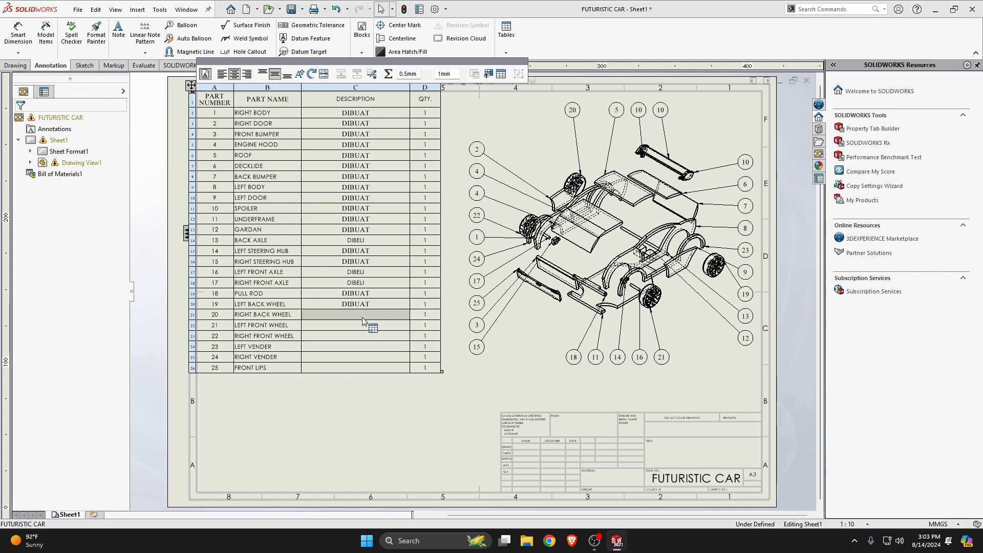
{"action": "left_click", "coordinate": [365, 313]}
{"action": "type", "text": "DIBUAT"}
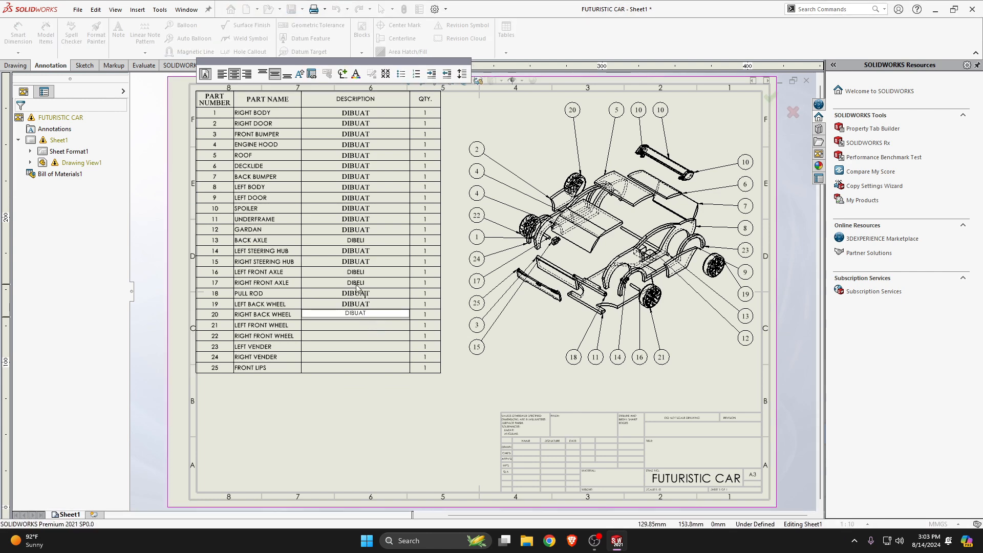
{"action": "left_click", "coordinate": [337, 324]}
{"action": "left_click", "coordinate": [337, 324]}
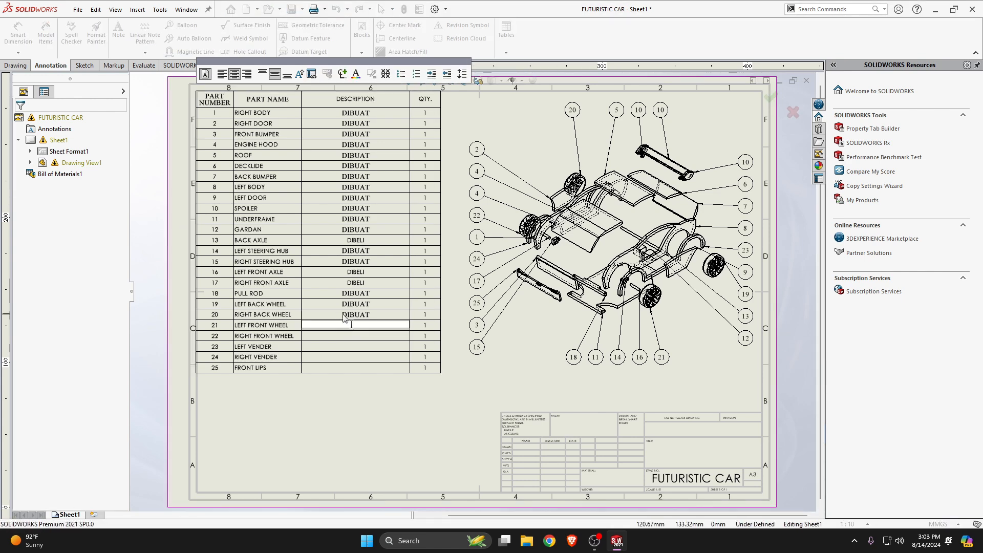
{"action": "type", "text": "DIBUAT"}
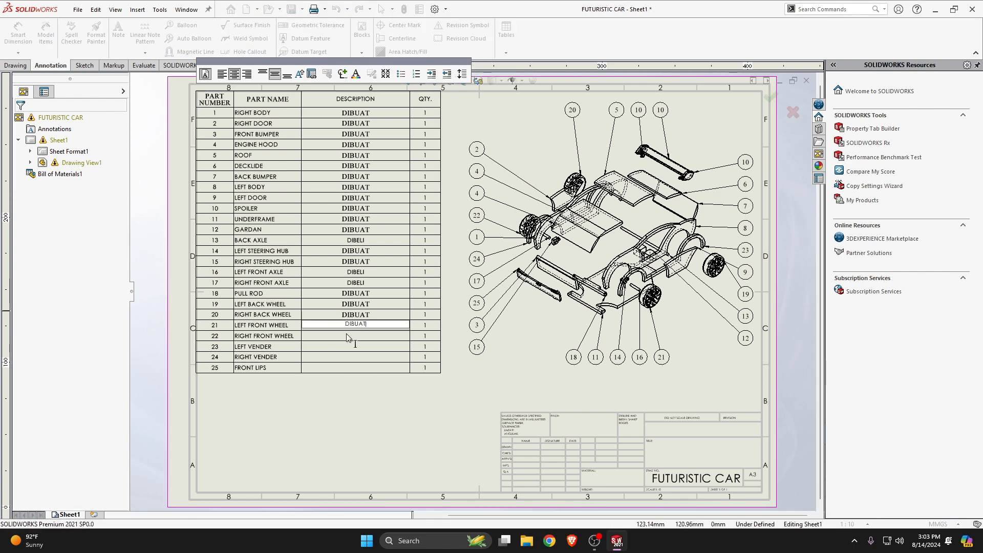
Fill in the description DIBUAT for the RIGHT FRONT WHEEL and LEFT VENDER rows
{"action": "left_click", "coordinate": [348, 335]}
{"action": "left_click", "coordinate": [349, 334]}
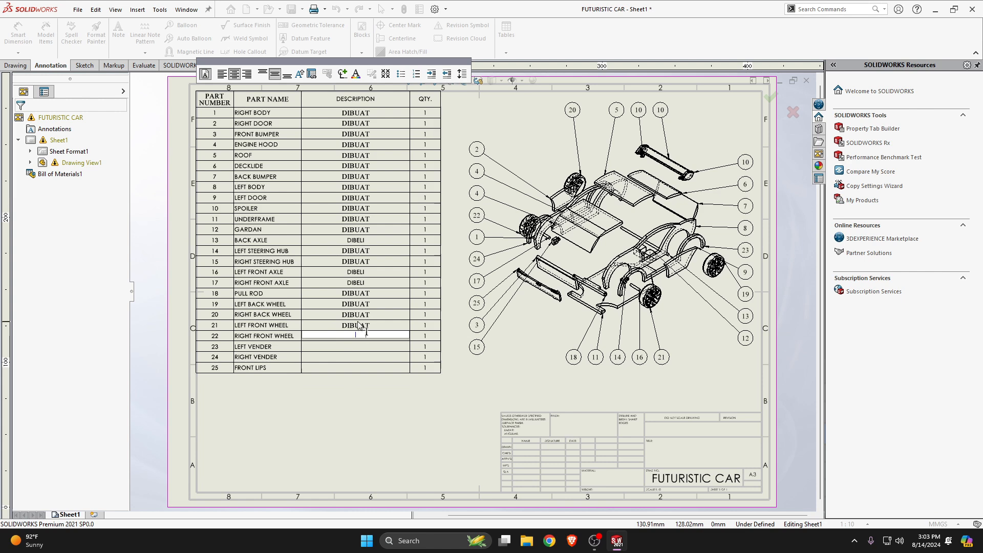
{"action": "type", "text": "DIBUAT"}
{"action": "left_click", "coordinate": [354, 346]}
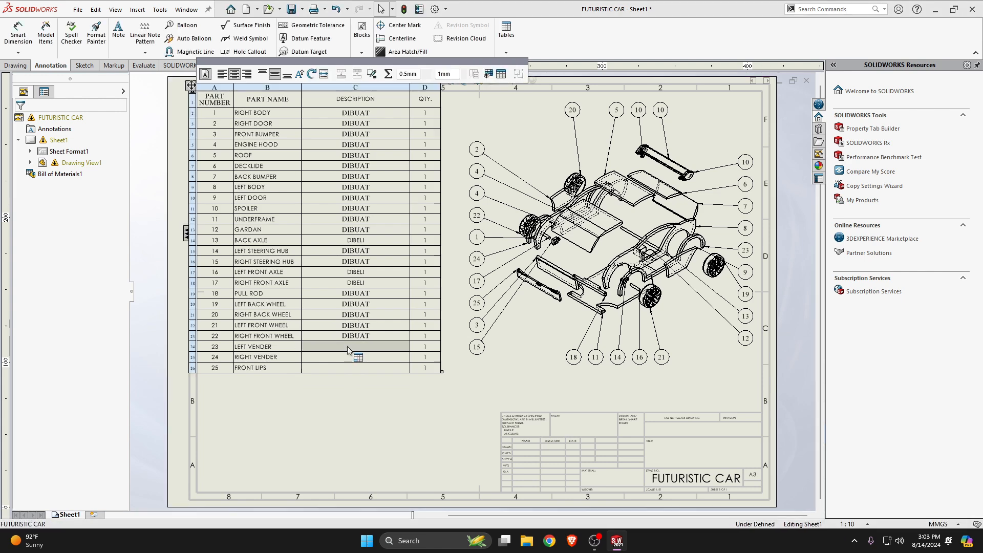
{"action": "left_click", "coordinate": [360, 345]}
{"action": "type", "text": "DIBUAT"}
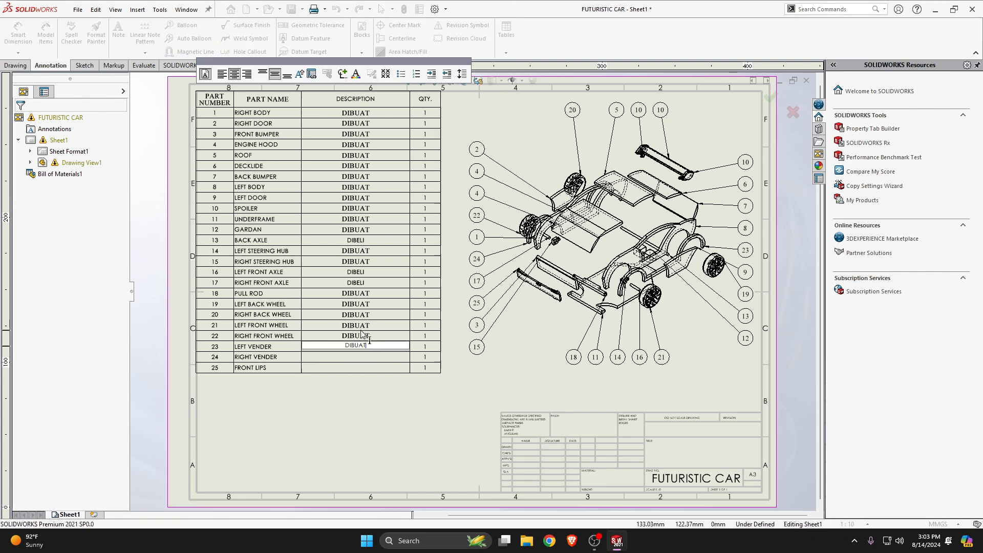
Fill in the description DIBUAT for the RIGHT VENDER and FRONT LIPS rows and finish editing the table
{"action": "left_click", "coordinate": [351, 356]}
{"action": "left_click", "coordinate": [351, 356]}
{"action": "type", "text": "DIBUAT"}
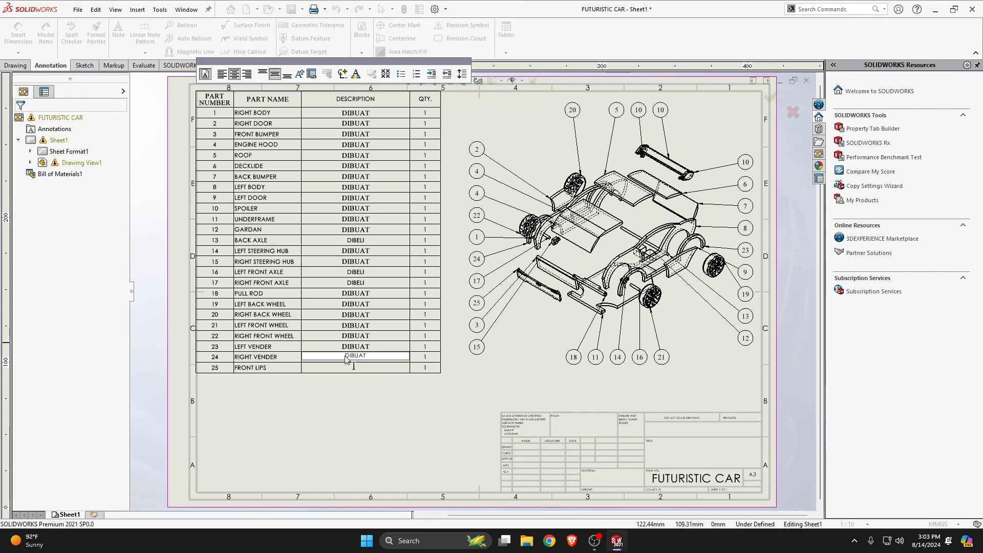
{"action": "double_click", "coordinate": [346, 368]}
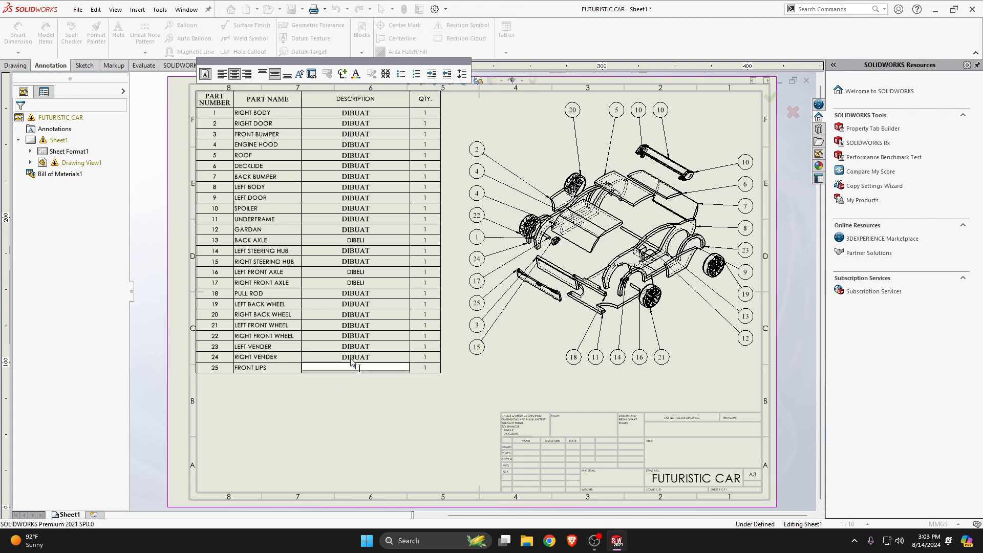
{"action": "type", "text": "DIBUAT"}
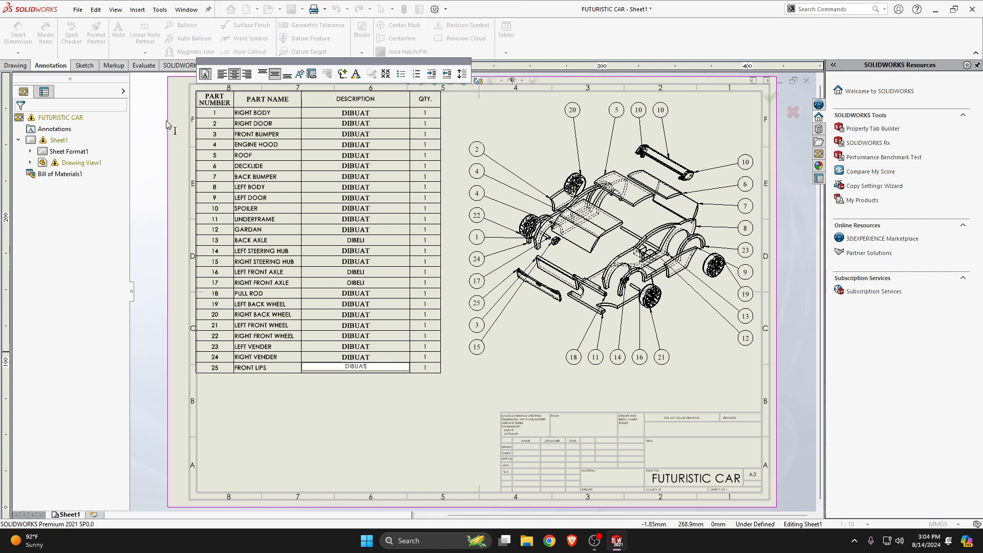
{"action": "left_click", "coordinate": [533, 122]}
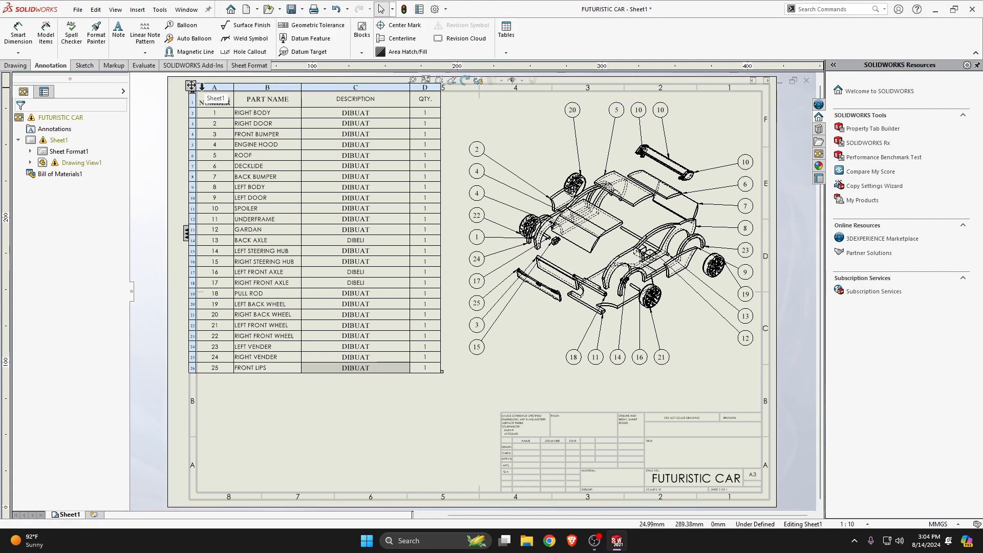
Change the font of the entire bill of materials table to Times New Roman
{"action": "left_click", "coordinate": [219, 101]}
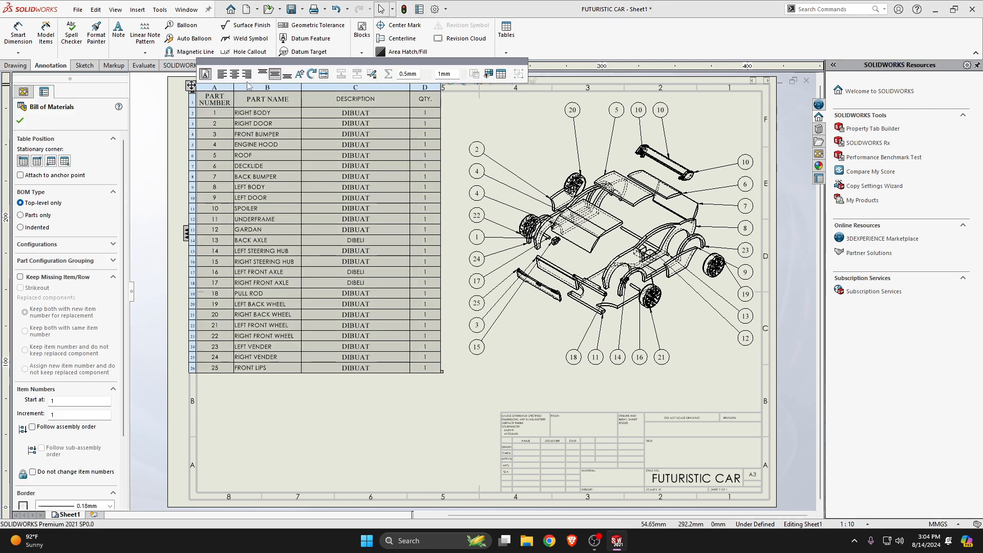
{"action": "left_click", "coordinate": [206, 74]}
{"action": "left_click", "coordinate": [242, 75]}
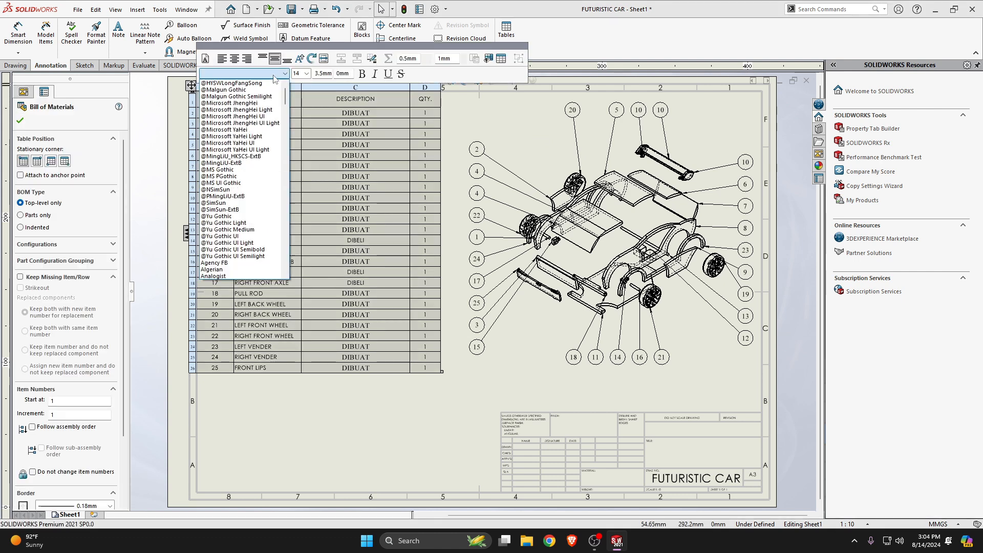
{"action": "left_click", "coordinate": [248, 75]}
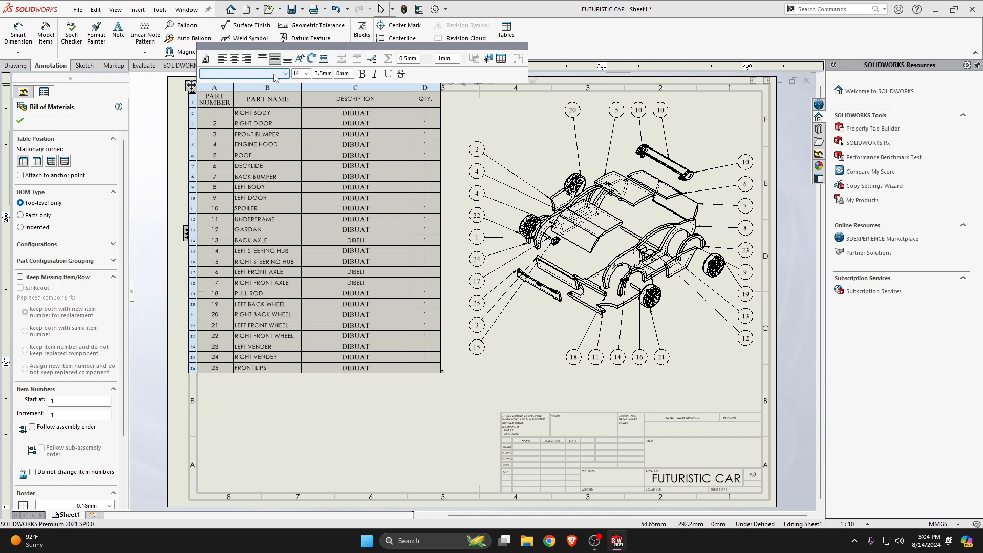
{"action": "left_click", "coordinate": [264, 77]}
{"action": "key", "text": "Down"}
{"action": "key", "text": "Down"}
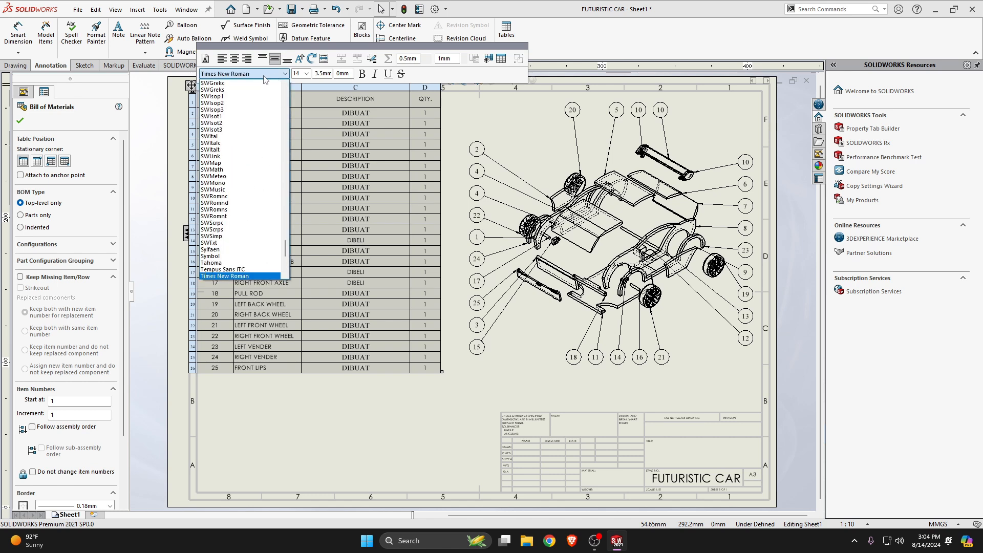
{"action": "left_click", "coordinate": [232, 277]}
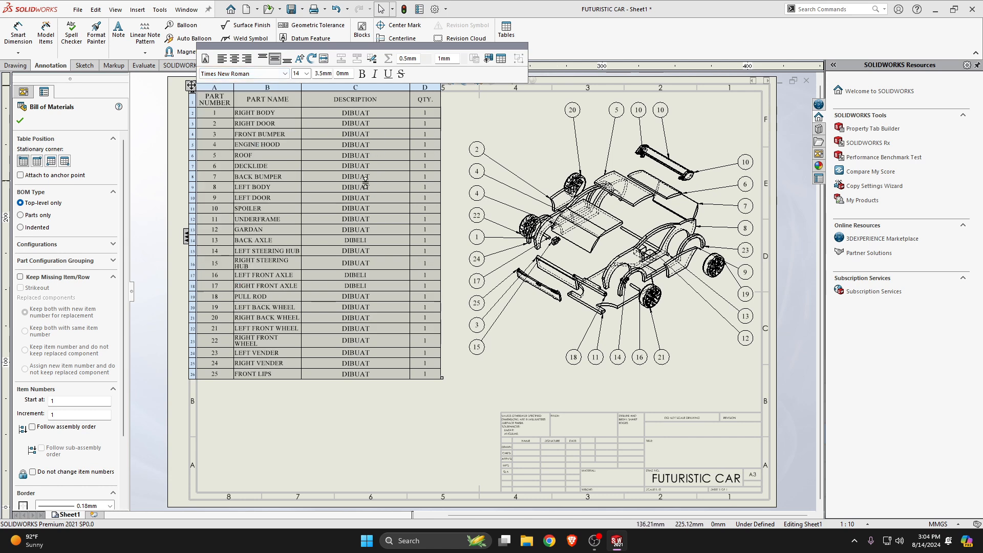
Set the text size of the entire bill of materials table to 12 and deselect the table
{"action": "left_click", "coordinate": [304, 75]}
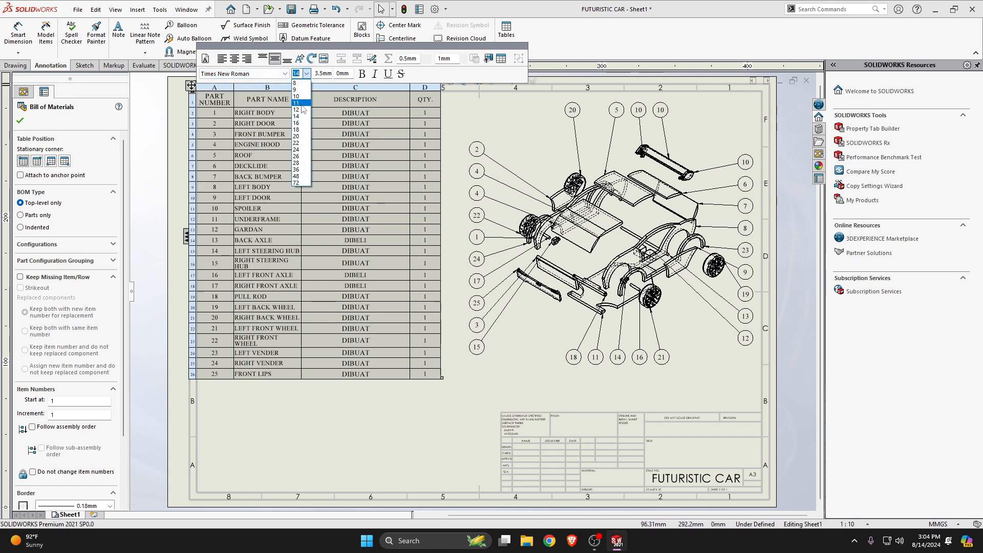
{"action": "left_click", "coordinate": [299, 110]}
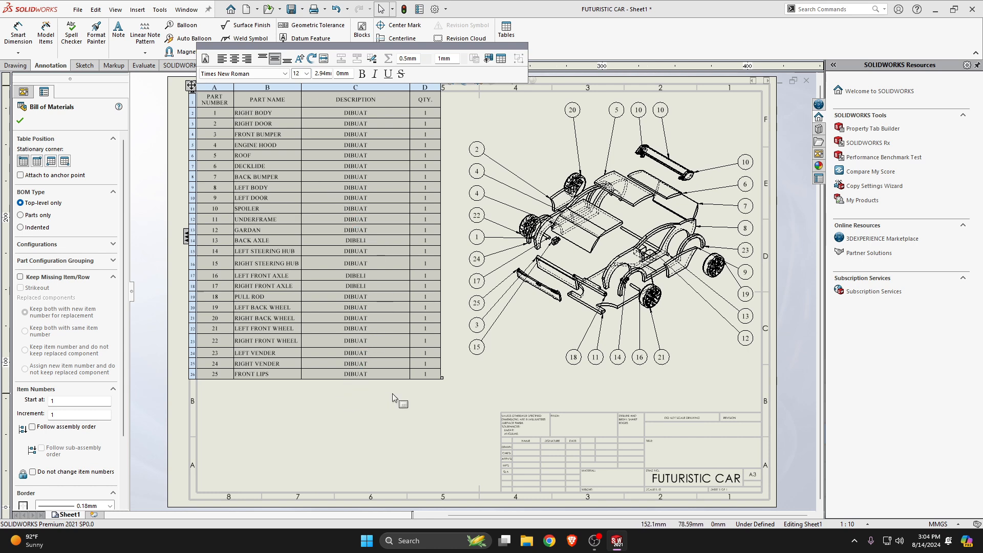
{"action": "left_click", "coordinate": [305, 405]}
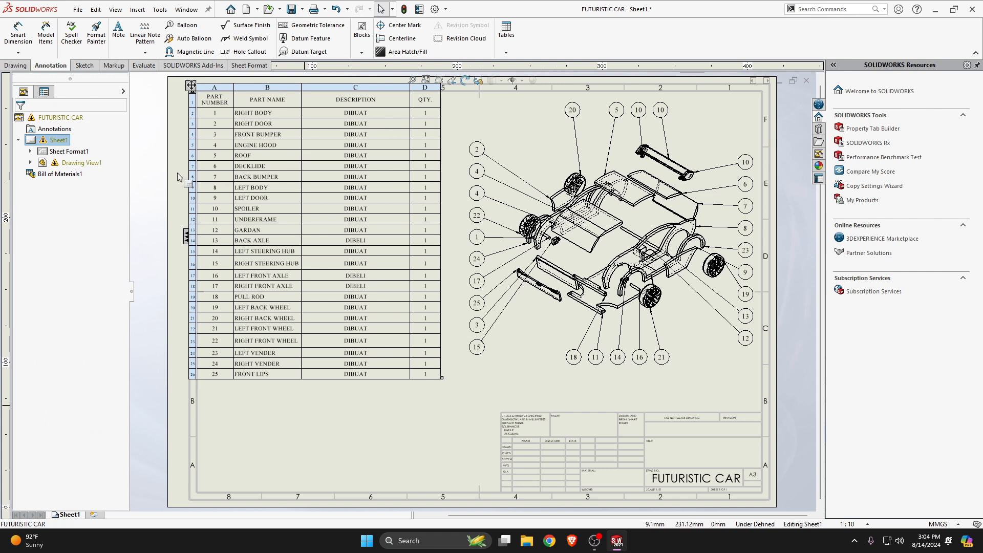
Start a new model view of the FUTURISTIC CAR assembly with its exploded state turned off
{"action": "left_click", "coordinate": [20, 66]}
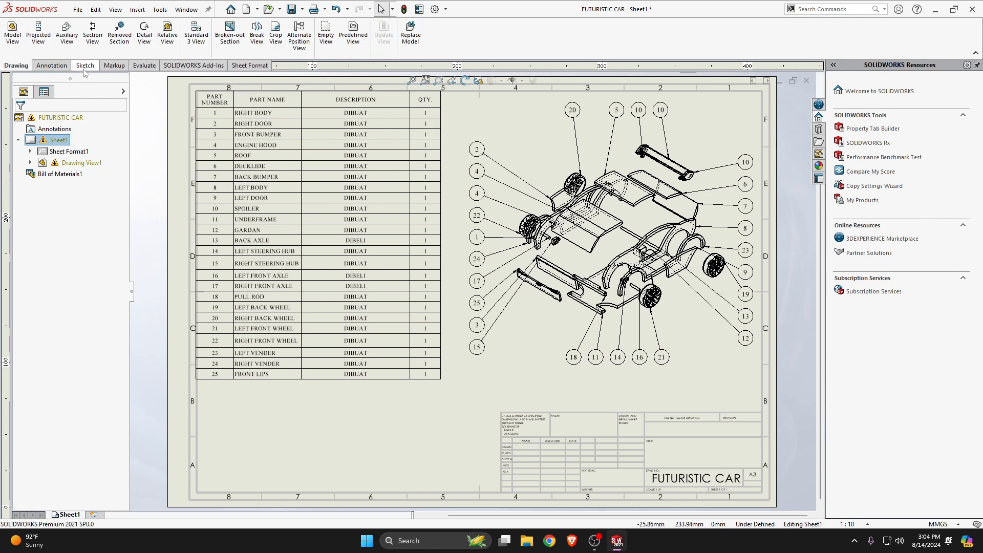
{"action": "left_click", "coordinate": [11, 41]}
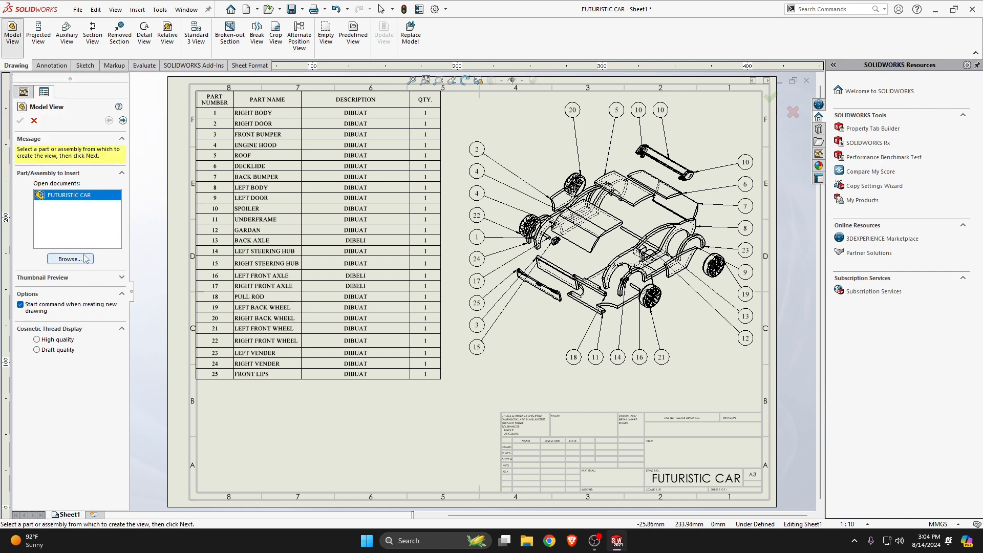
{"action": "double_click", "coordinate": [86, 196]}
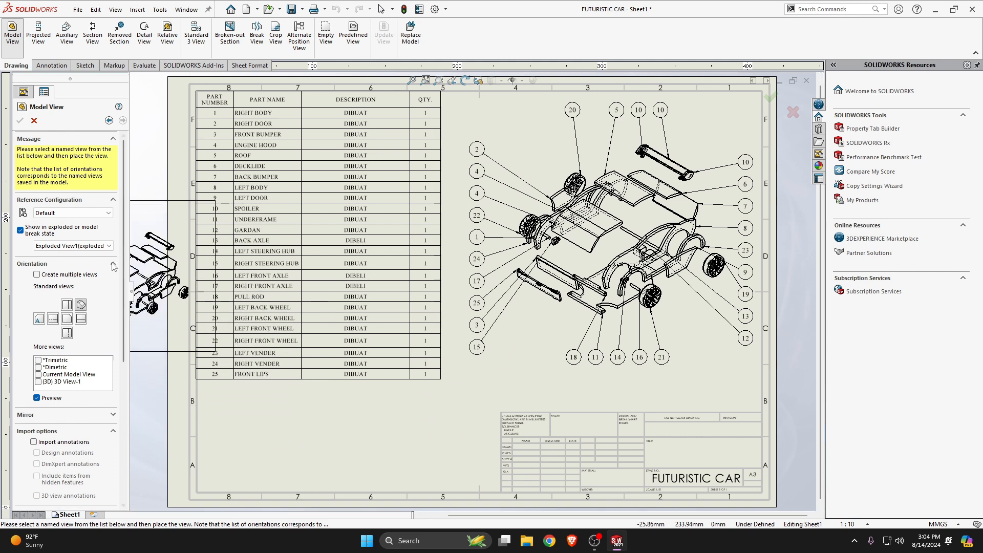
{"action": "left_click", "coordinate": [20, 230]}
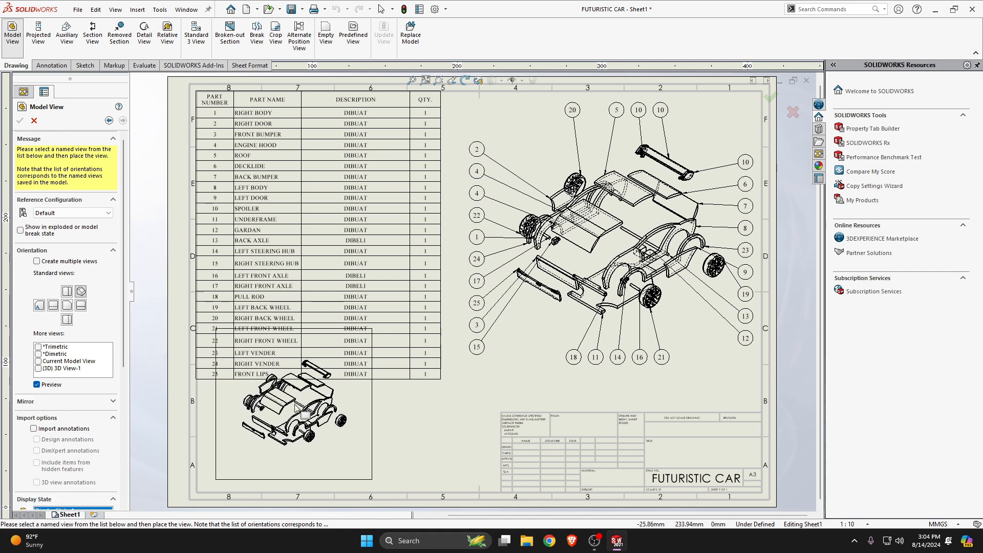
Set the display style of the new car model view to Shaded With Edges
{"action": "scroll", "coordinate": [123, 279], "scroll_direction": "down", "scroll_amount": 2}
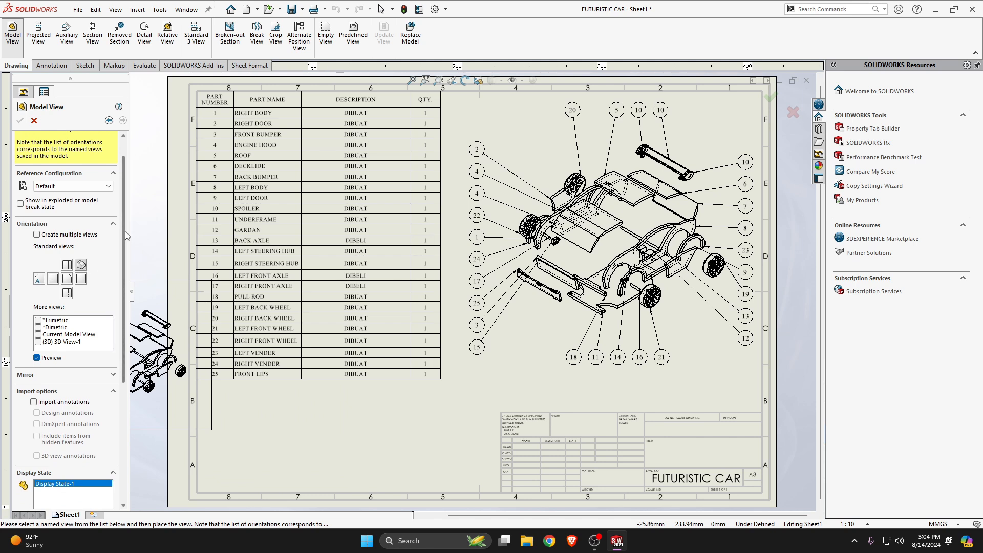
{"action": "scroll", "coordinate": [123, 295], "scroll_direction": "down", "scroll_amount": 5}
{"action": "scroll", "coordinate": [124, 295], "scroll_direction": "down", "scroll_amount": 2}
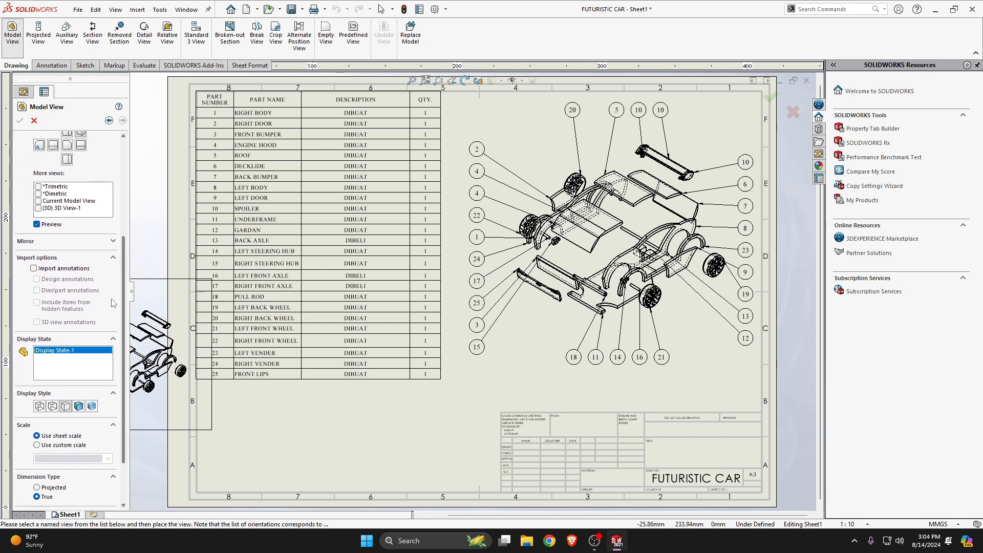
{"action": "left_click", "coordinate": [80, 407]}
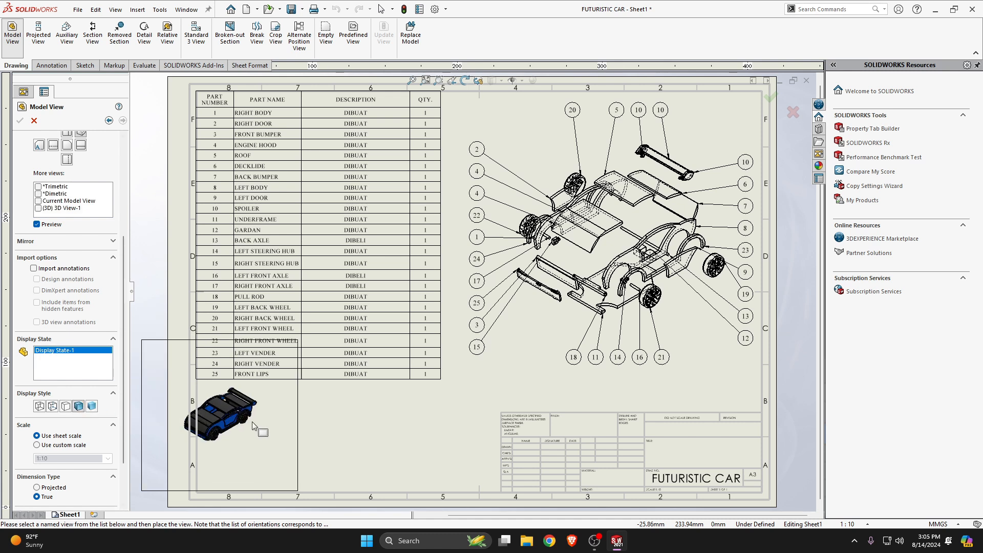
Give the new car view a custom scale of 1:8 and place it below the bill of materials table
{"action": "left_click", "coordinate": [37, 446]}
{"action": "double_click", "coordinate": [53, 458]}
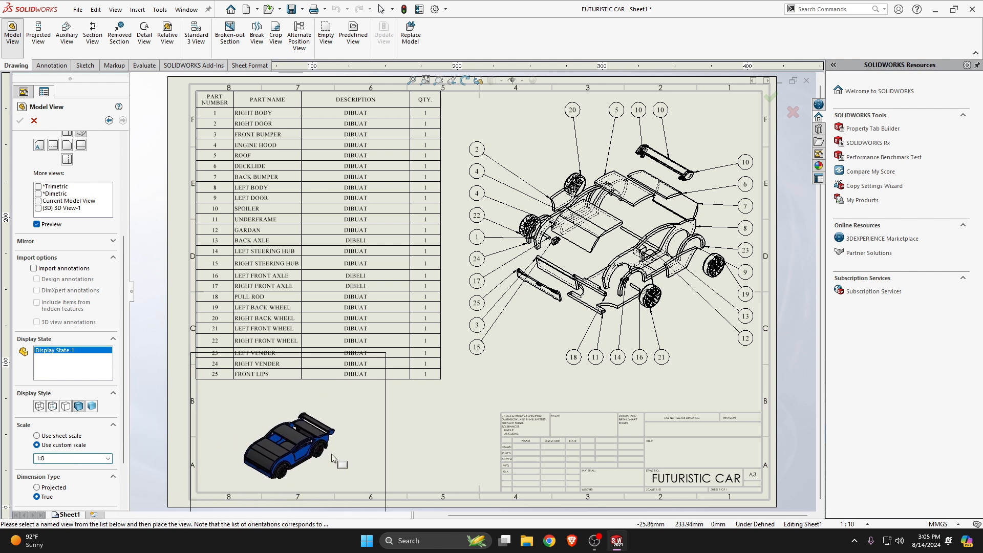
{"action": "left_click", "coordinate": [331, 434]}
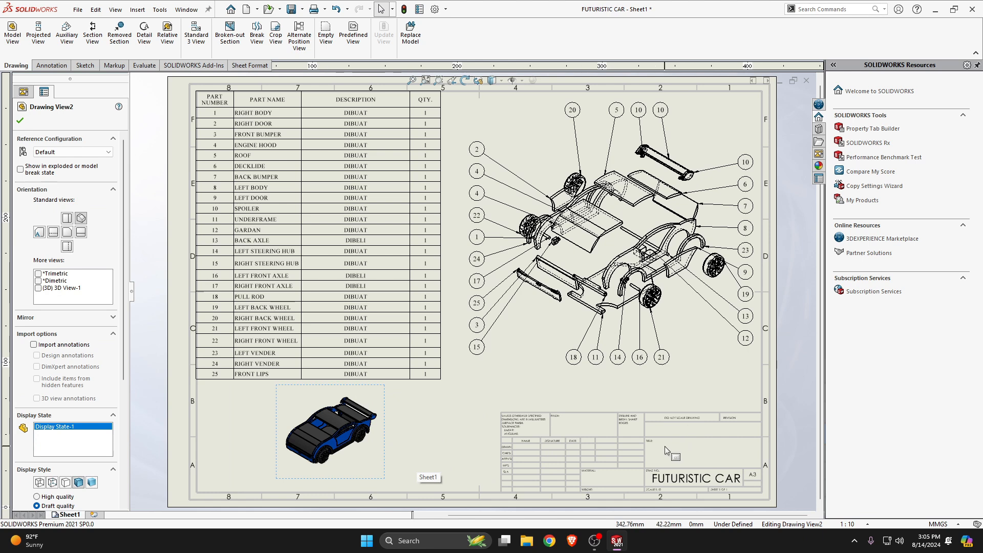
Open the sheet format for editing and enter PT ASISTEN in the title block's empty company field above the title
{"action": "left_click", "coordinate": [602, 419]}
{"action": "right_click", "coordinate": [603, 419]}
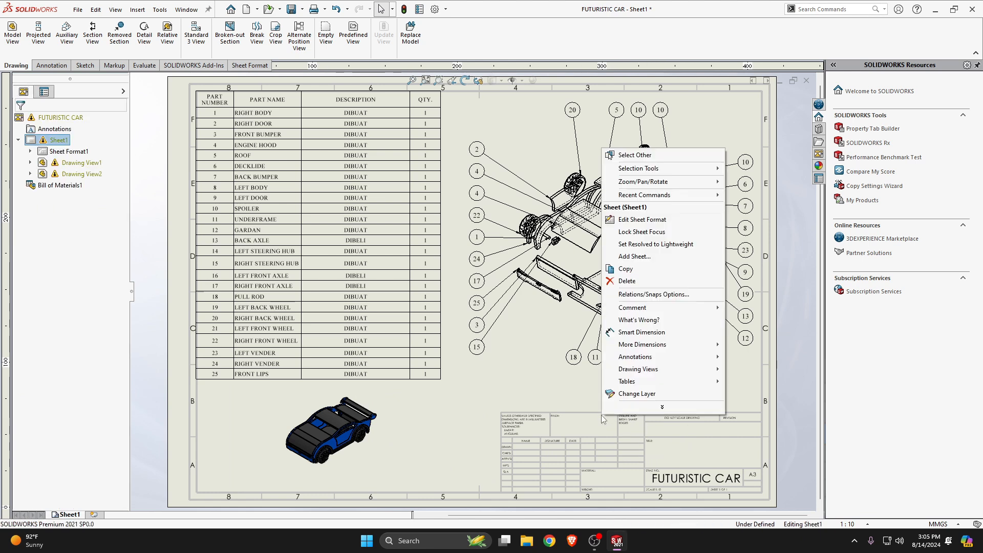
{"action": "left_click", "coordinate": [643, 220]}
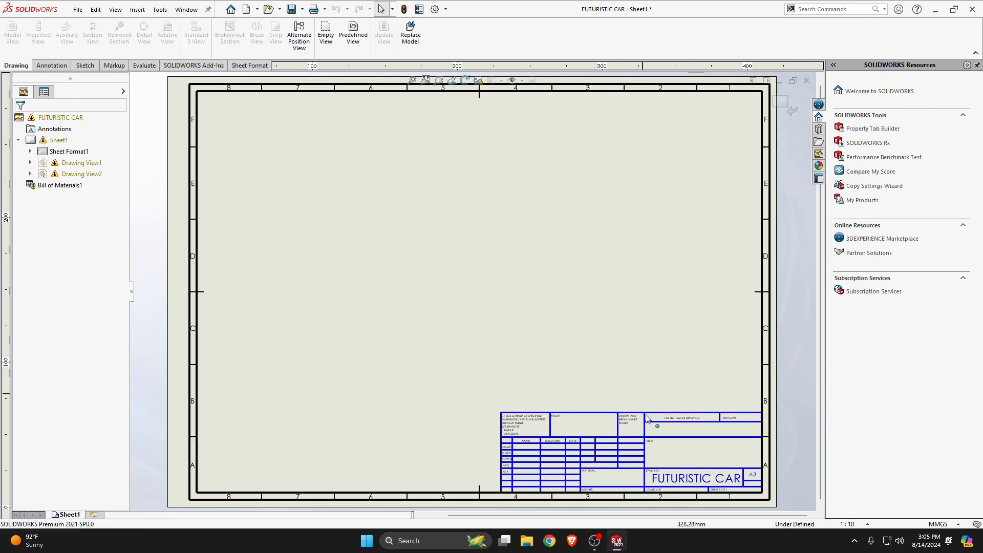
{"action": "double_click", "coordinate": [709, 430]}
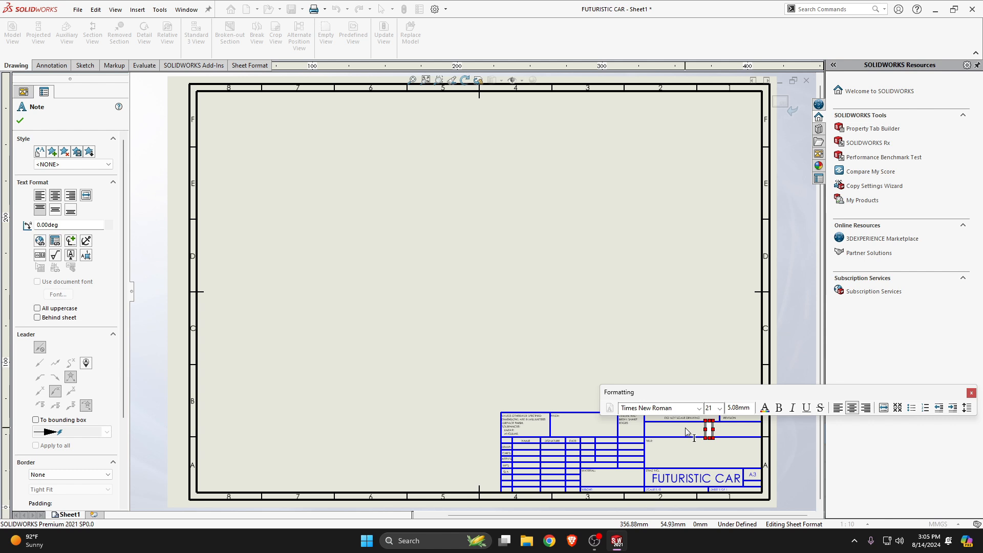
{"action": "type", "text": "PT ASISTEN"}
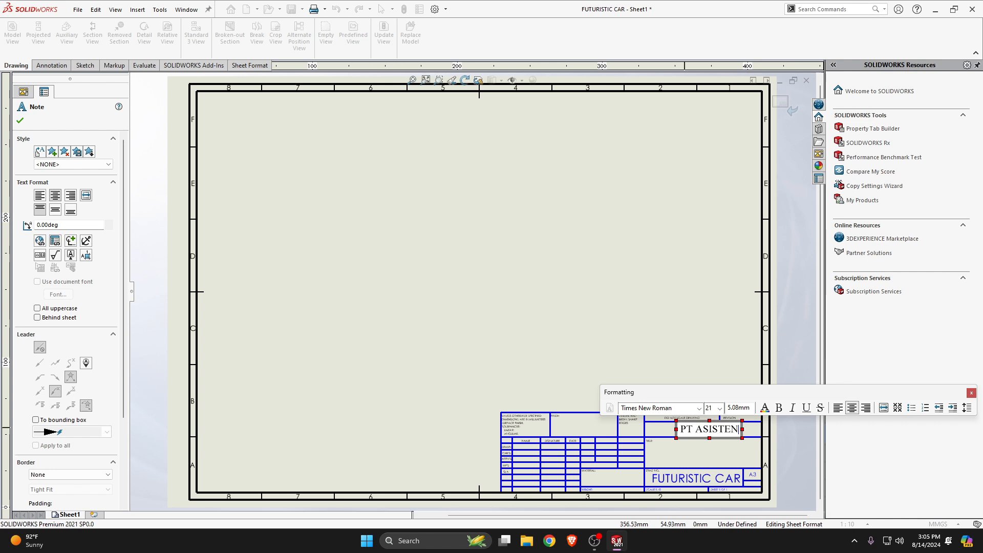
{"action": "left_click", "coordinate": [688, 457]}
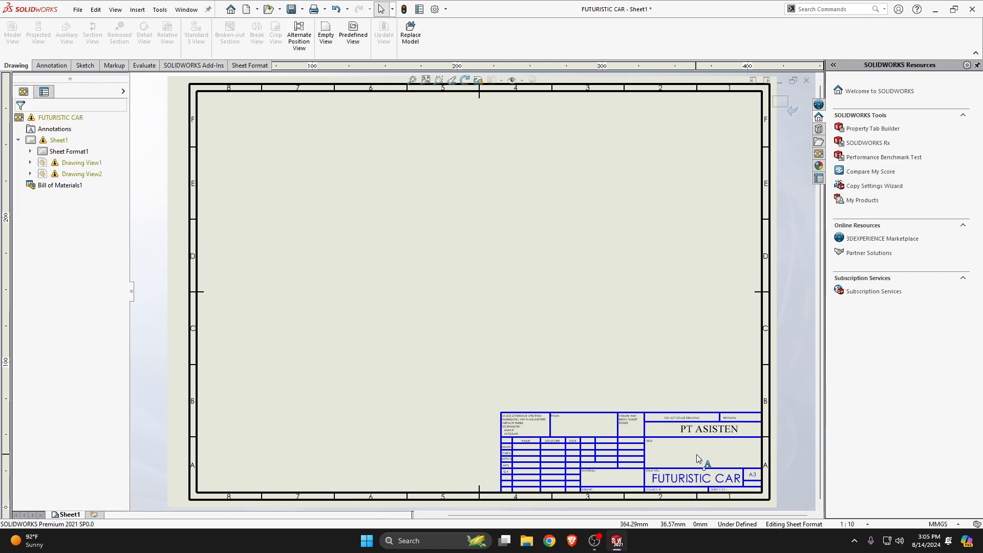
Enter FUTURISTIC CAR in the title field of the title block
{"action": "left_click", "coordinate": [698, 454]}
{"action": "double_click", "coordinate": [699, 453]}
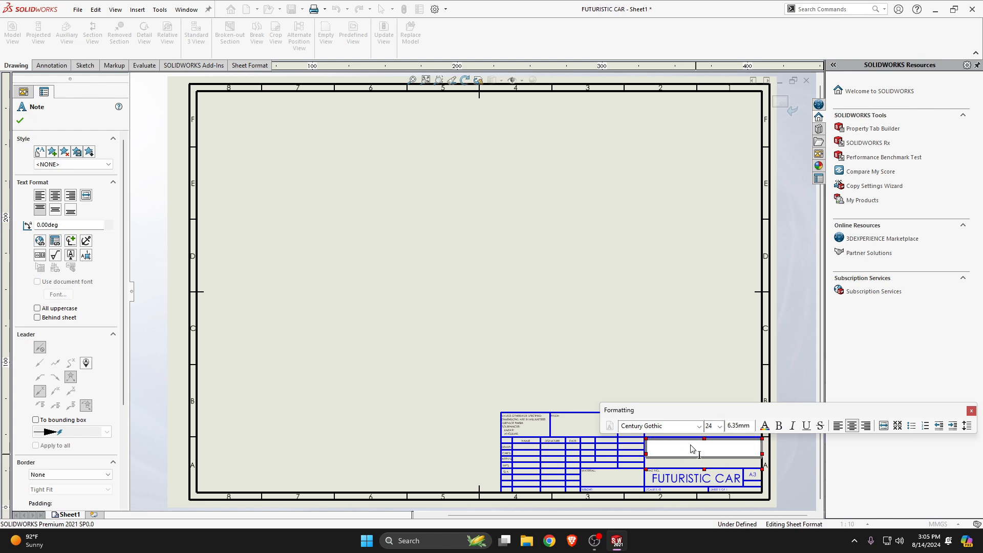
{"action": "type", "text": "FUTURISTIC CAR"}
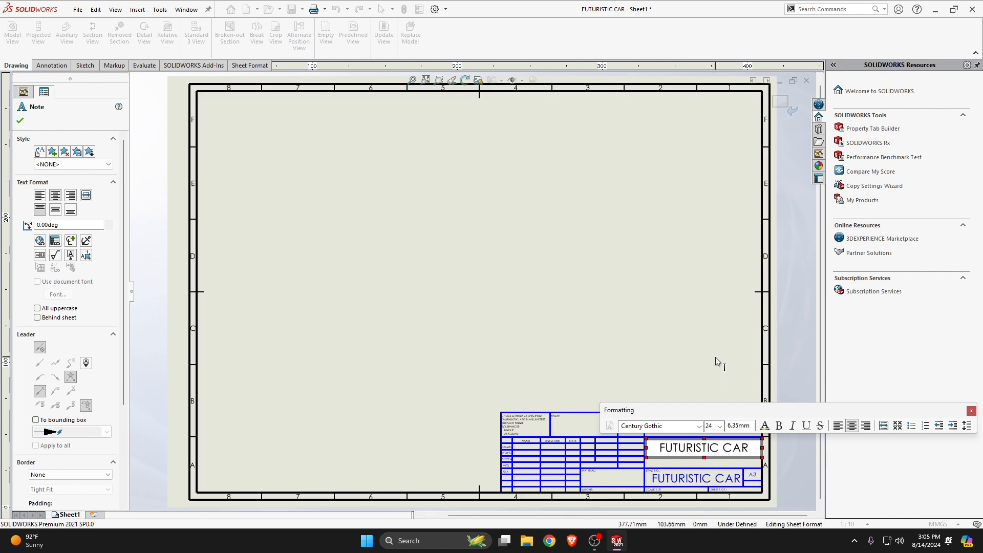
{"action": "key", "text": "Escape"}
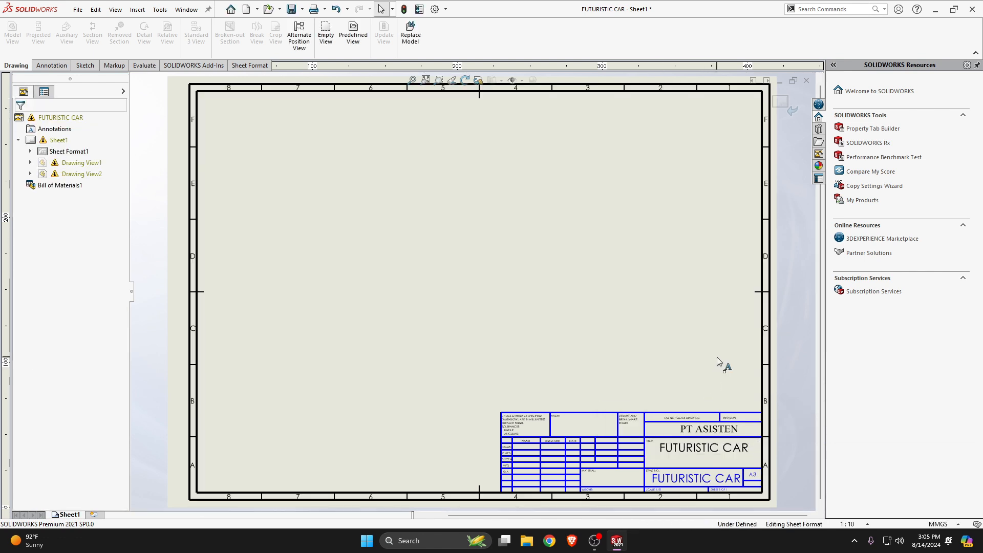
Delete the FUTURISTIC CAR note from the title block's drawing number field and return to editing the sheet
{"action": "left_click", "coordinate": [700, 480]}
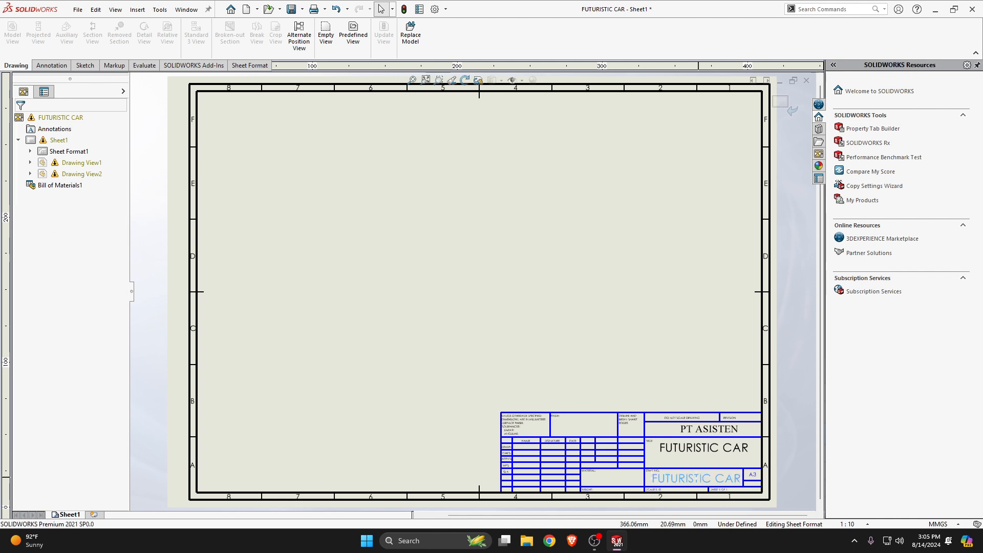
{"action": "right_click", "coordinate": [698, 480]}
{"action": "left_click", "coordinate": [694, 480]}
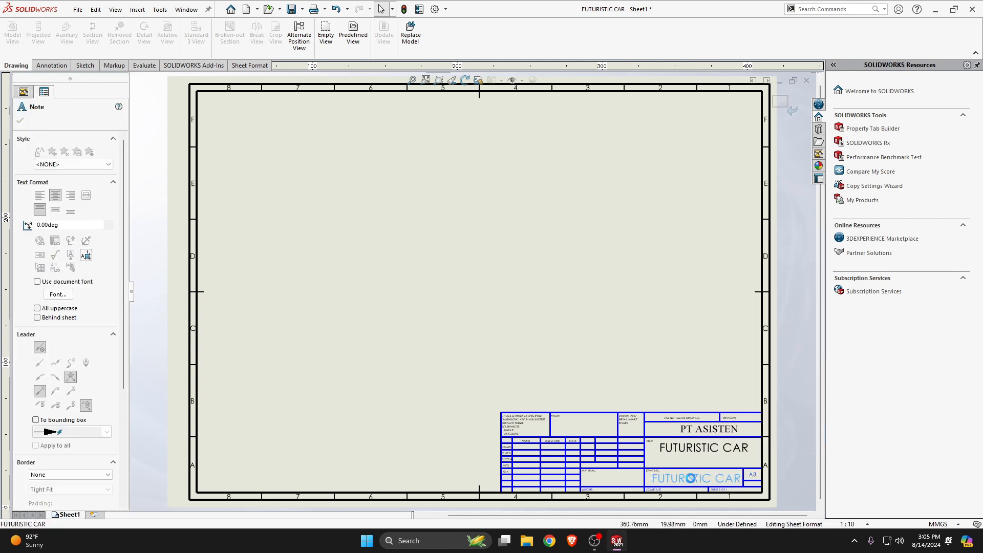
{"action": "double_click", "coordinate": [694, 480]}
{"action": "key", "text": "BackSpace"}
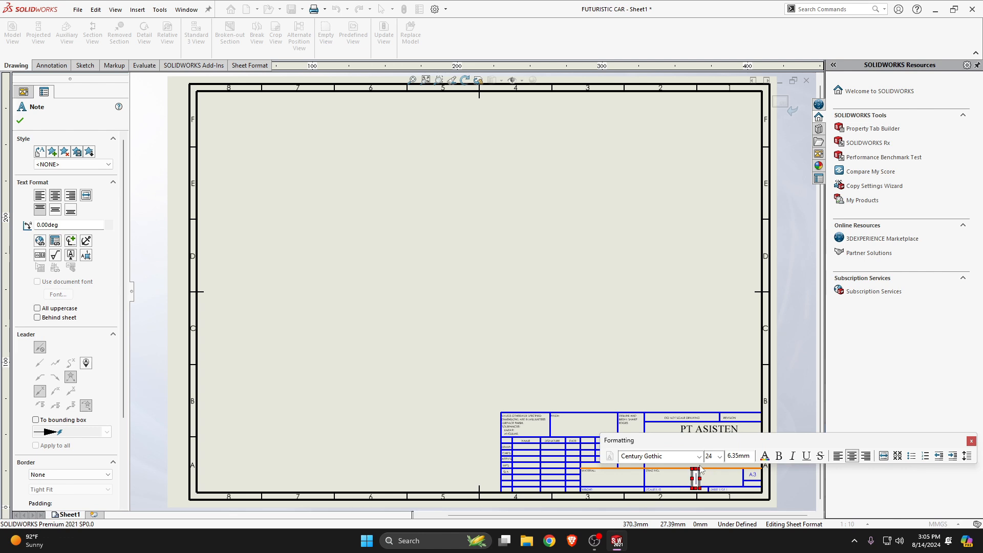
{"action": "left_click", "coordinate": [714, 478]}
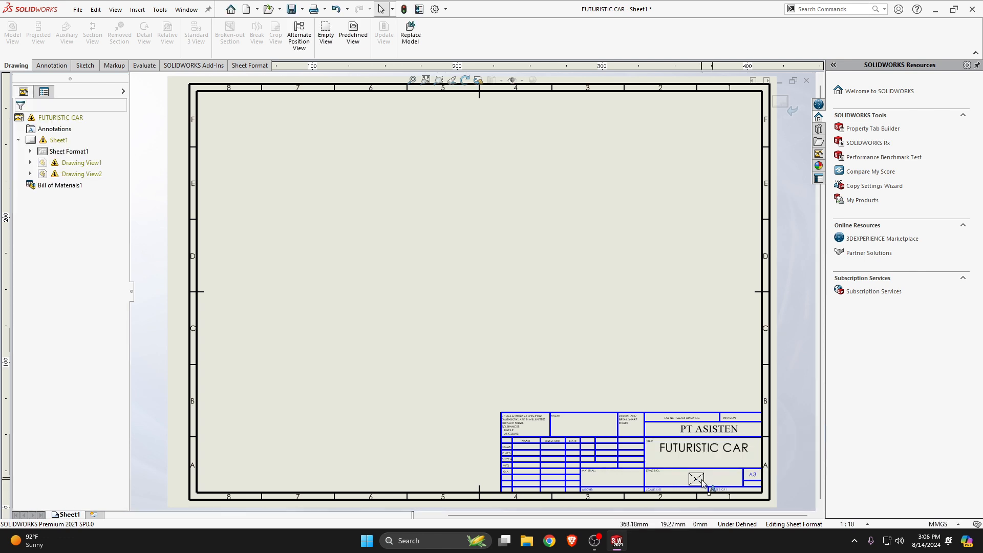
{"action": "left_click", "coordinate": [697, 479]}
{"action": "key", "text": "Delete"}
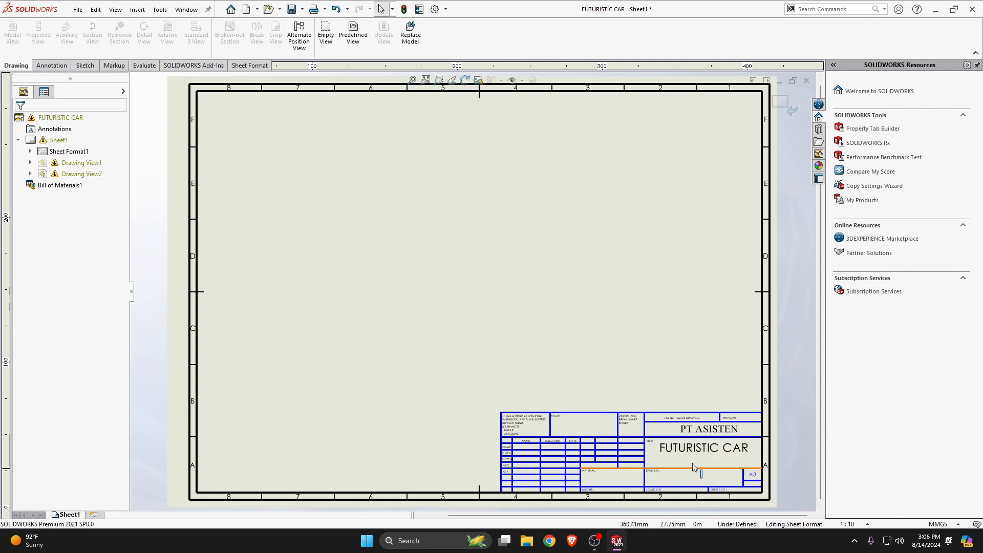
{"action": "right_click", "coordinate": [620, 320]}
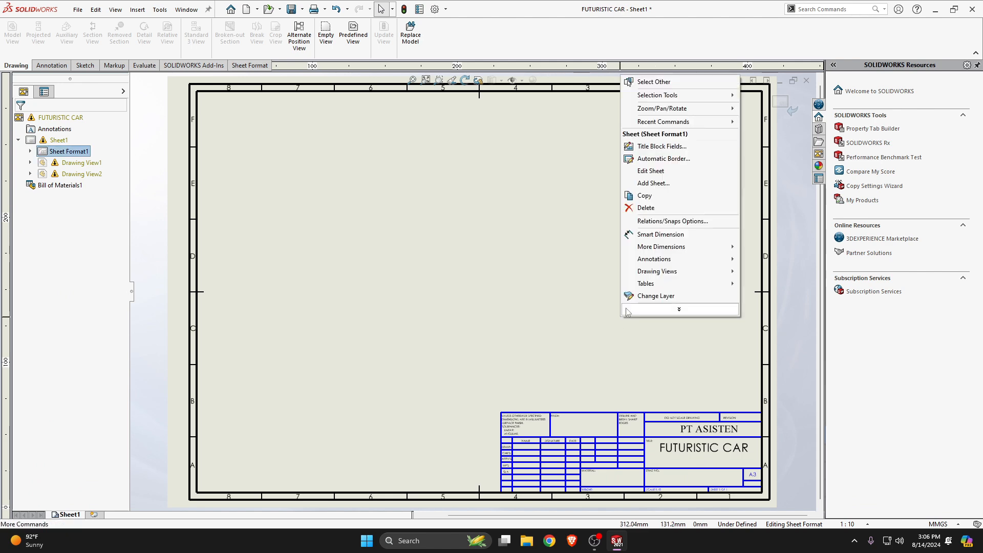
{"action": "left_click", "coordinate": [670, 173]}
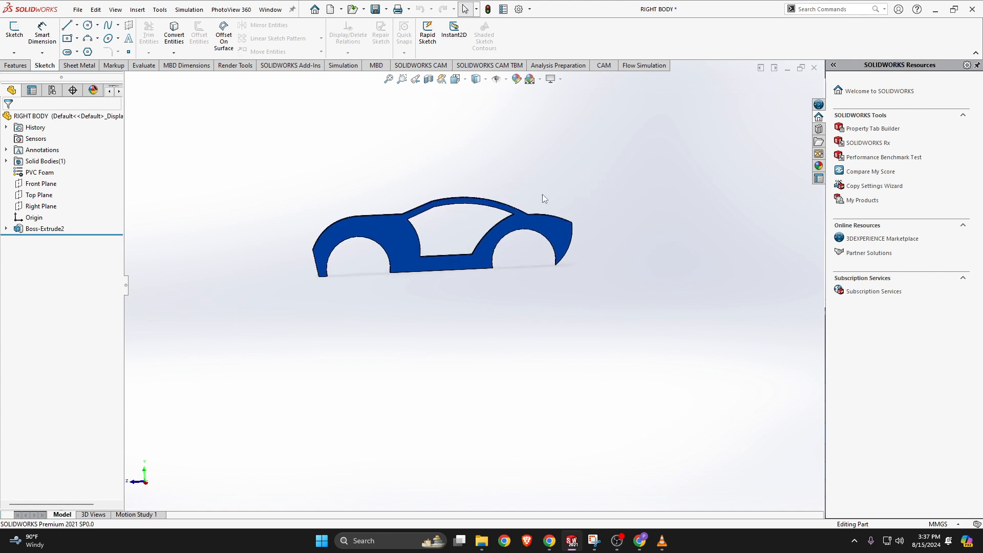
{"action": "scroll", "coordinate": [472, 194], "scroll_direction": "up", "scroll_amount": 2}
{"action": "scroll", "coordinate": [472, 197], "scroll_direction": "down", "scroll_amount": 3}
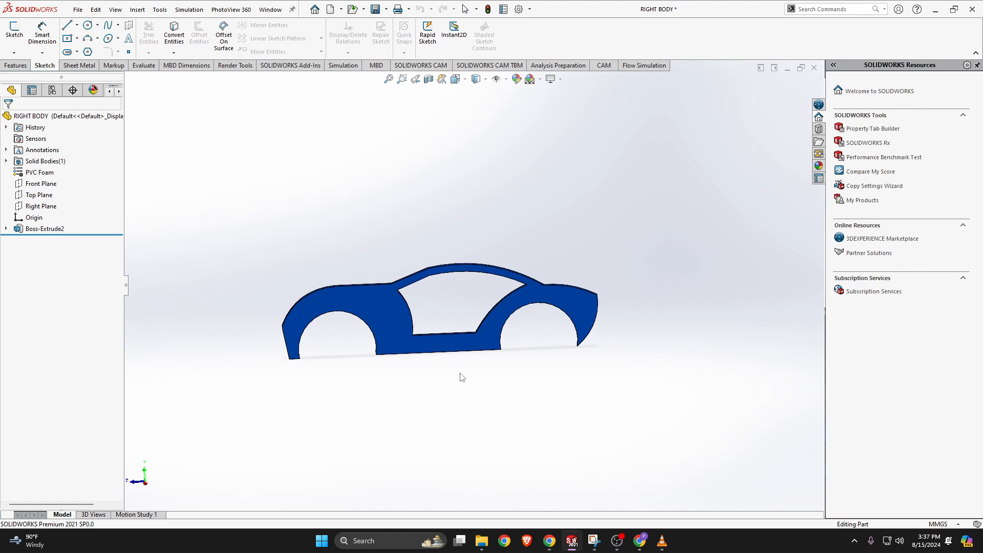
{"action": "mouse_move", "coordinate": [591, 282]}
{"action": "middle_mouse_down"}
{"action": "mouse_move", "coordinate": [584, 290]}
{"action": "mouse_move", "coordinate": [602, 274]}
{"action": "middle_mouse_up"}
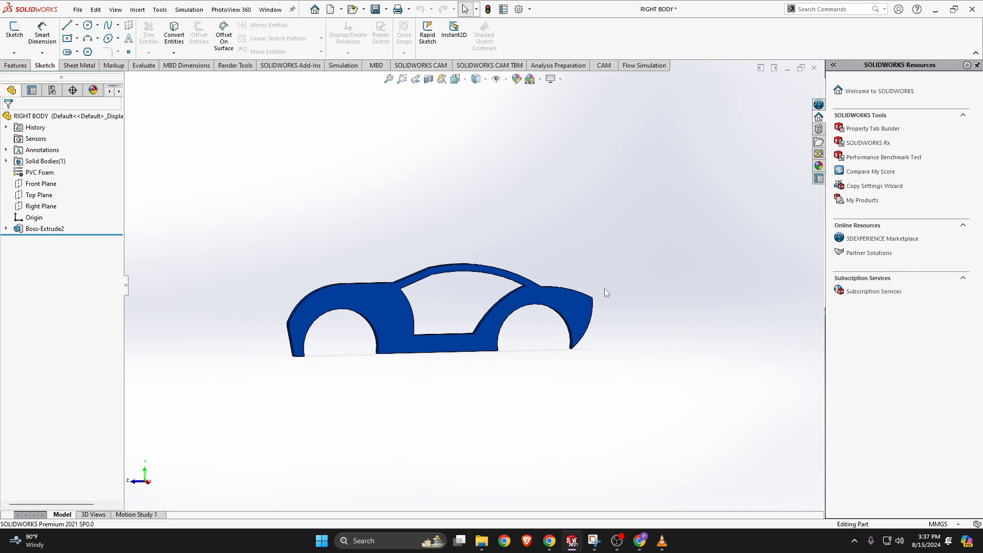
{"action": "middle_click_drag", "start_coordinate": [602, 323], "coordinate": [273, 269]}
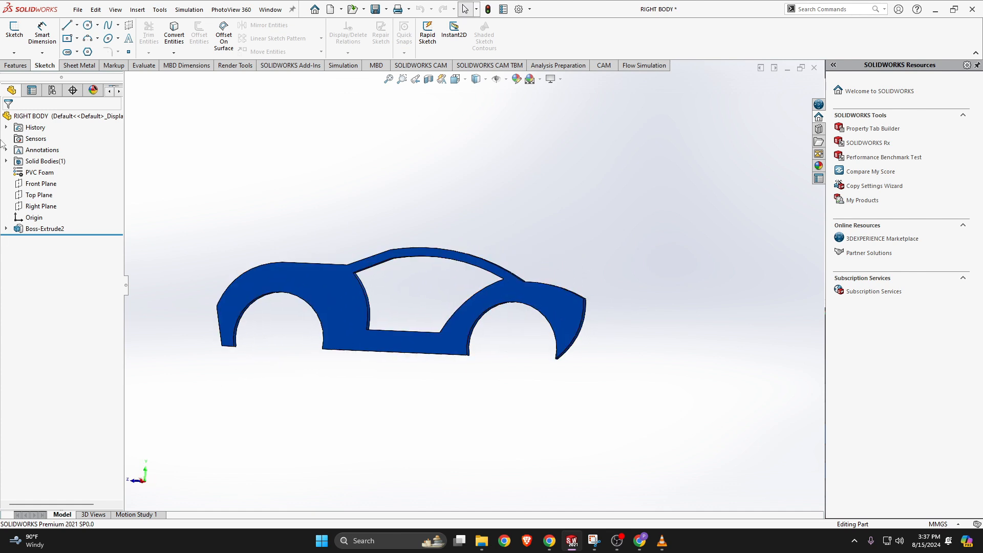
Create a new drawing from the RIGHT BODY part on an A4 (ISO) sheet with MMGS units
{"action": "left_click", "coordinate": [83, 8]}
{"action": "mouse_move", "coordinate": [91, 15]}
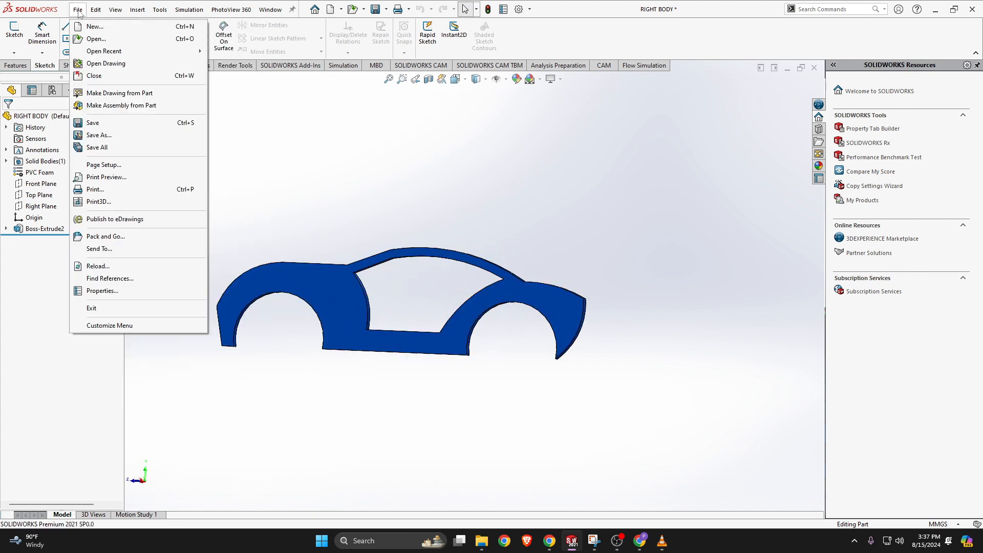
{"action": "left_click", "coordinate": [83, 27]}
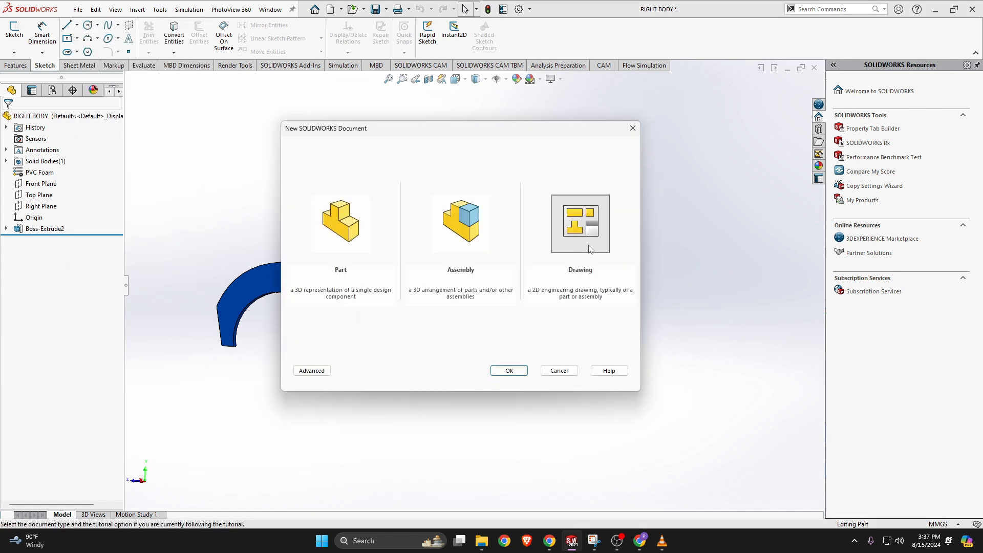
{"action": "left_click", "coordinate": [515, 372]}
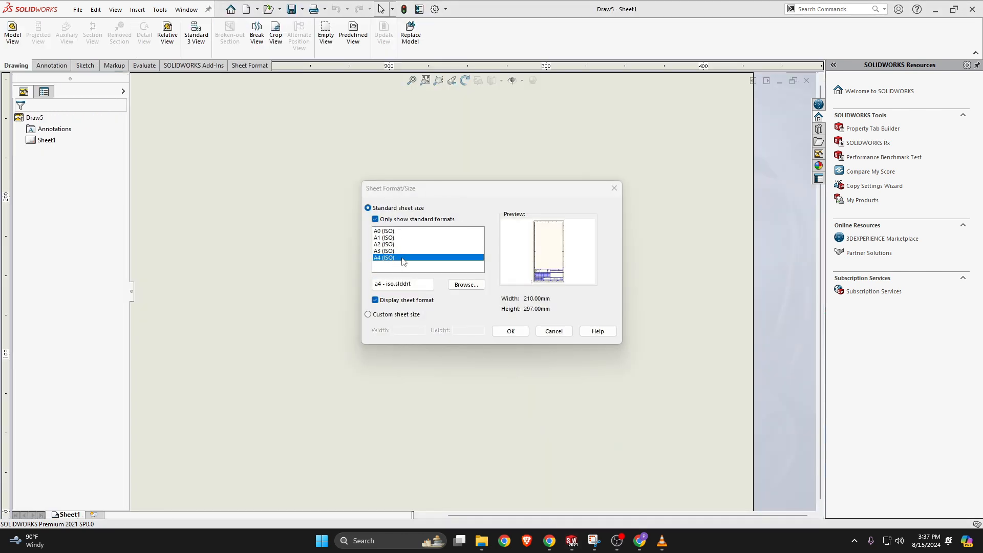
{"action": "left_click", "coordinate": [511, 330]}
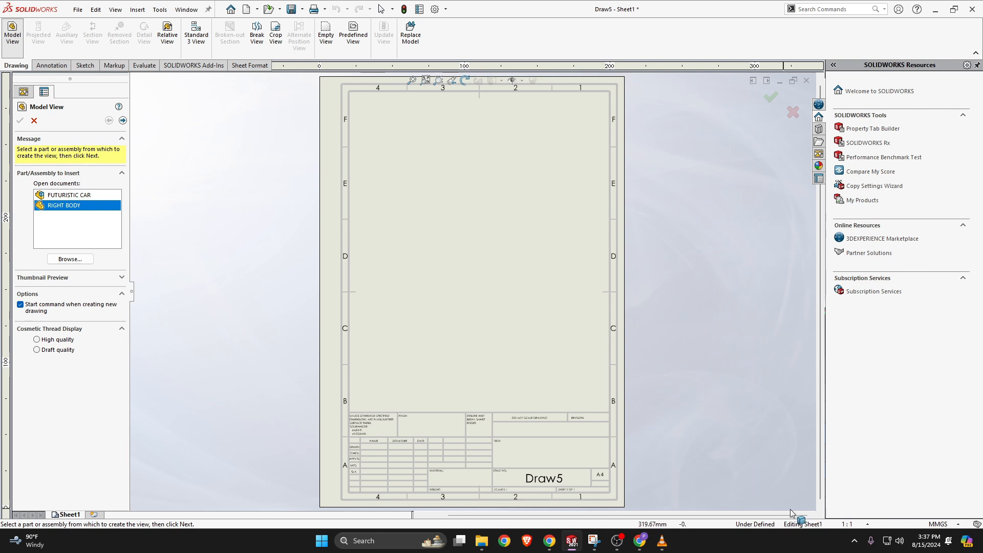
{"action": "left_click", "coordinate": [939, 525]}
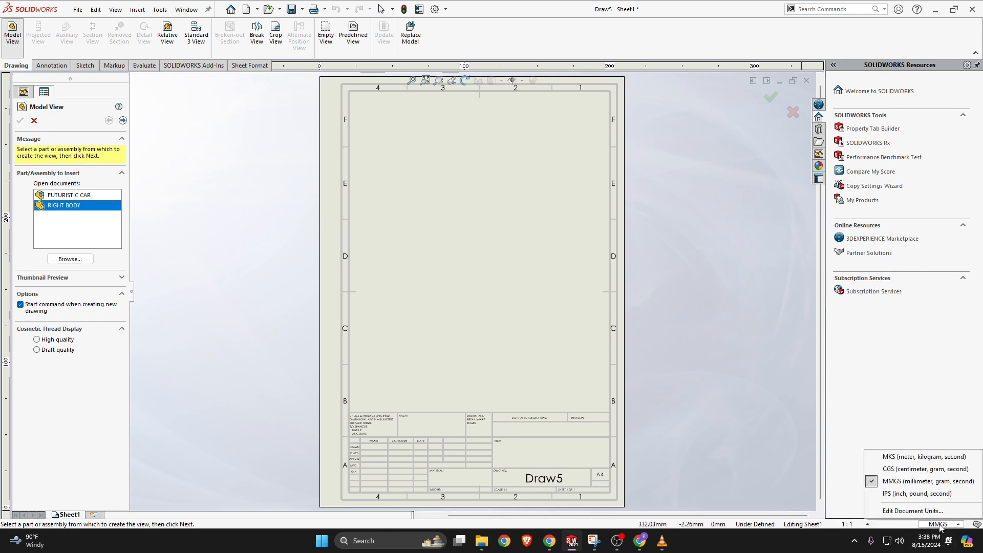
{"action": "left_click", "coordinate": [875, 484]}
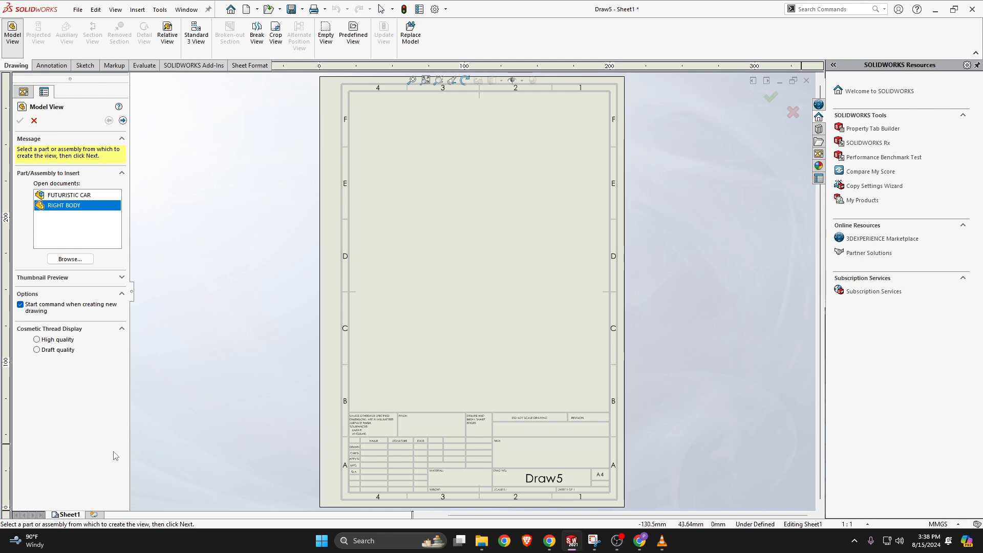
Set the sheet properties to the name RIGHT BODY, scale 1:5 and A4 (ISO) size, and apply them
{"action": "right_click", "coordinate": [80, 516]}
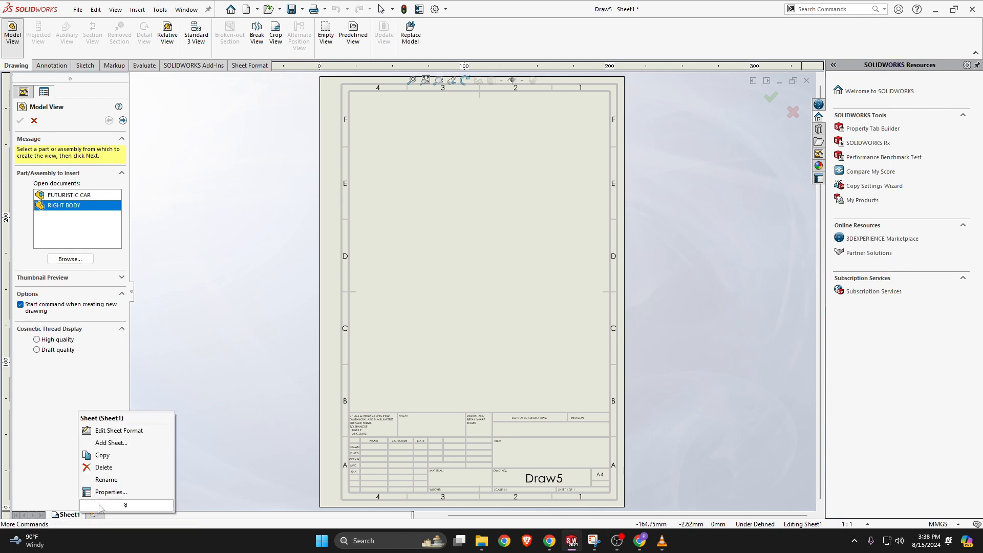
{"action": "left_click", "coordinate": [109, 493]}
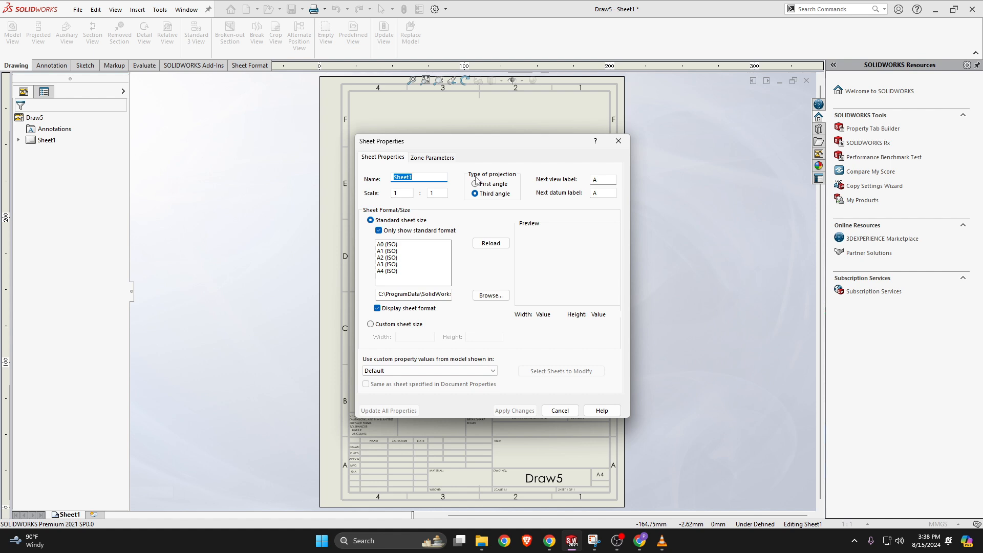
{"action": "type", "text": "RIGHT BODY"}
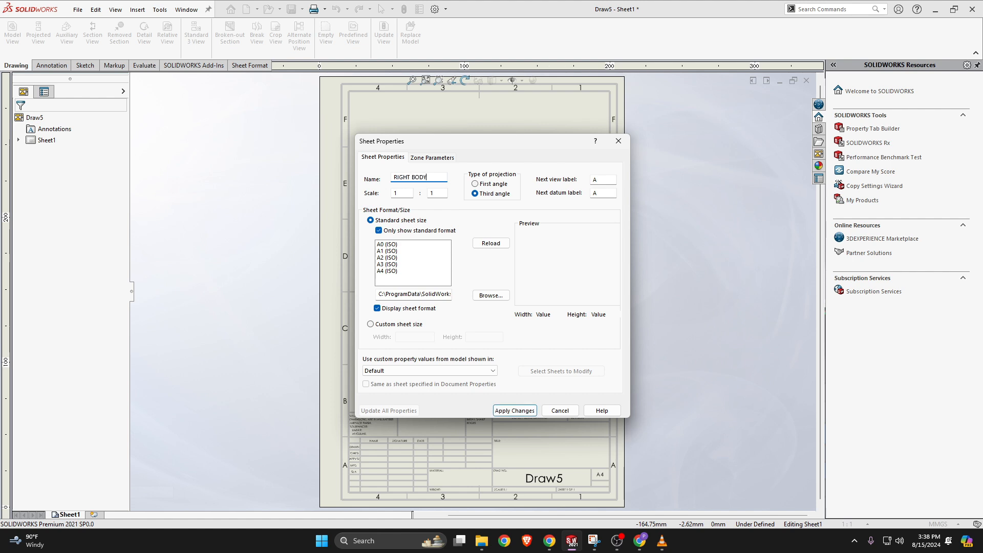
{"action": "left_click", "coordinate": [440, 193]}
{"action": "key", "text": "BackSpace"}
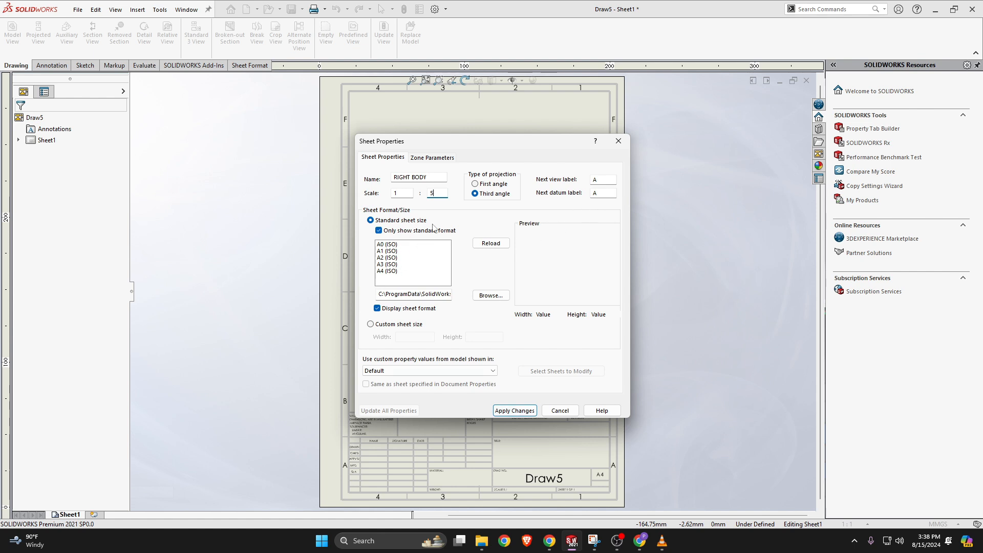
{"action": "left_click", "coordinate": [387, 272]}
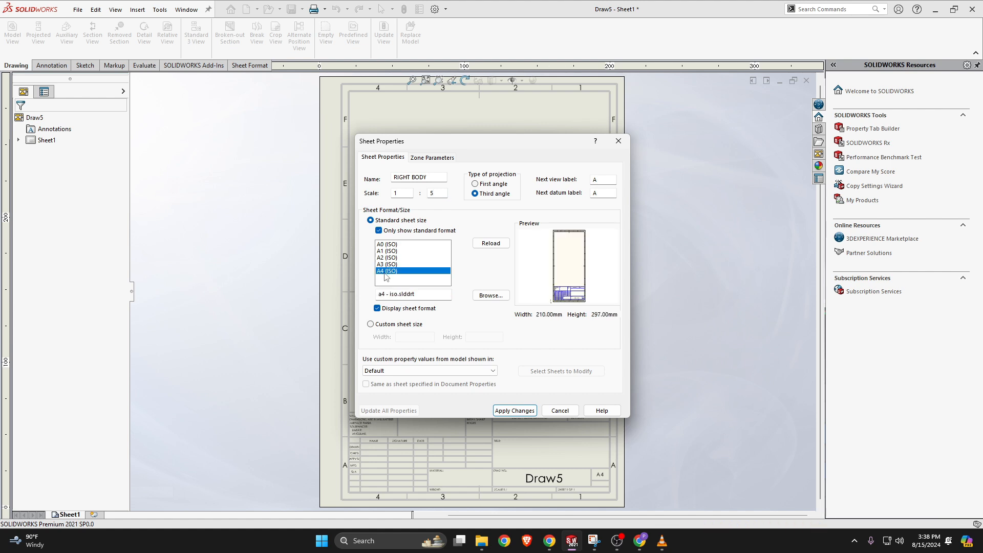
{"action": "left_click", "coordinate": [515, 410]}
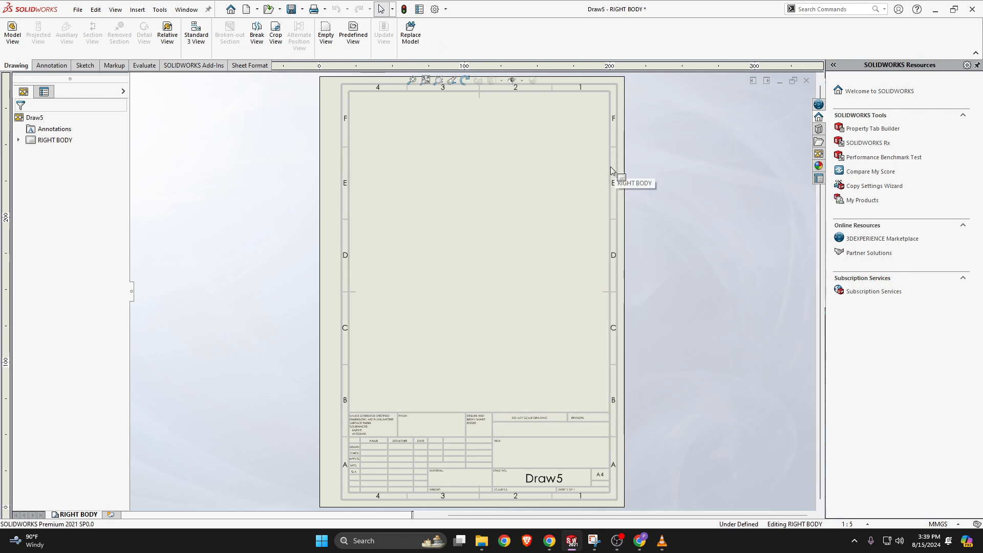
Set the document's dimension text font to Times New Roman with Regular style
{"action": "left_click", "coordinate": [441, 11]}
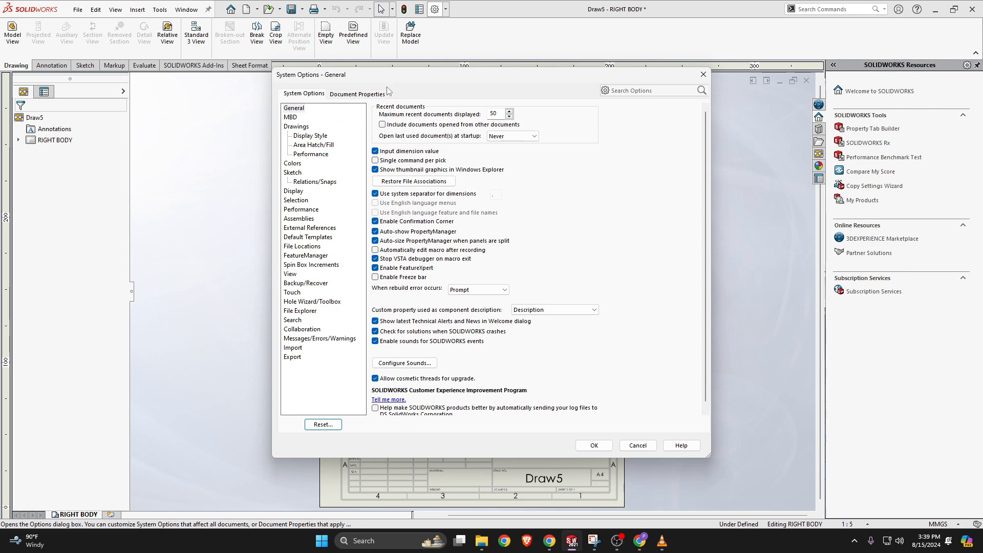
{"action": "left_click", "coordinate": [357, 94]}
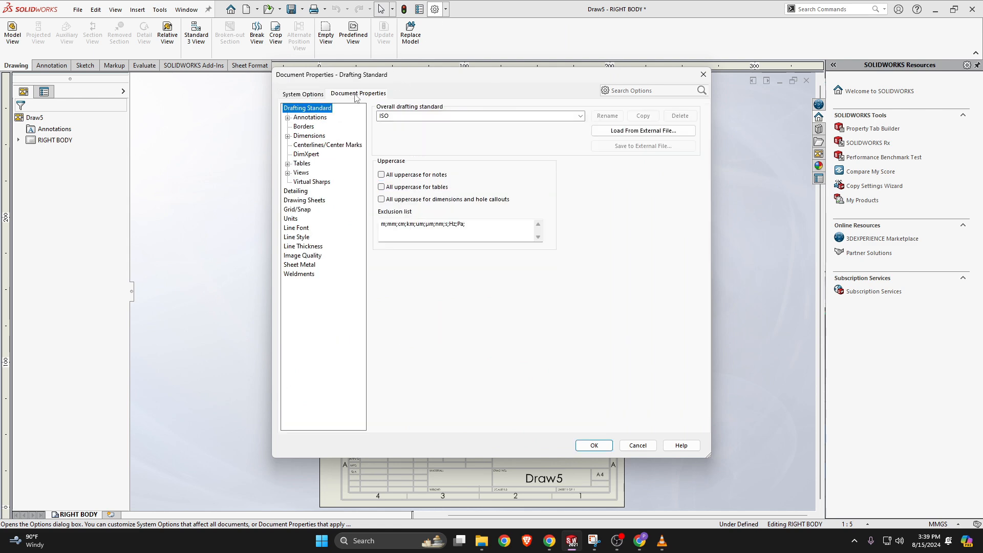
{"action": "left_click", "coordinate": [310, 136]}
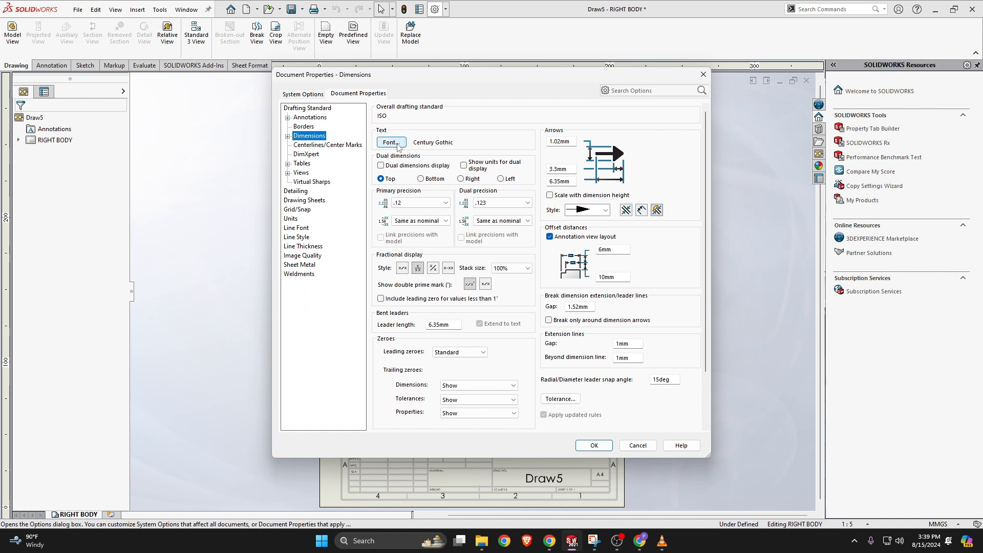
{"action": "left_click", "coordinate": [398, 145]}
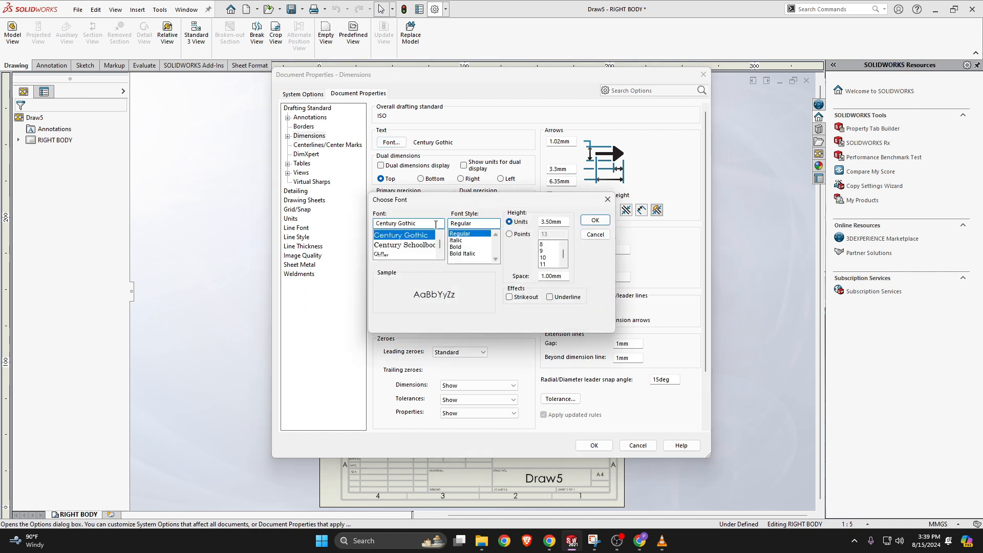
{"action": "double_click", "coordinate": [436, 225]}
{"action": "type", "text": "TIME"}
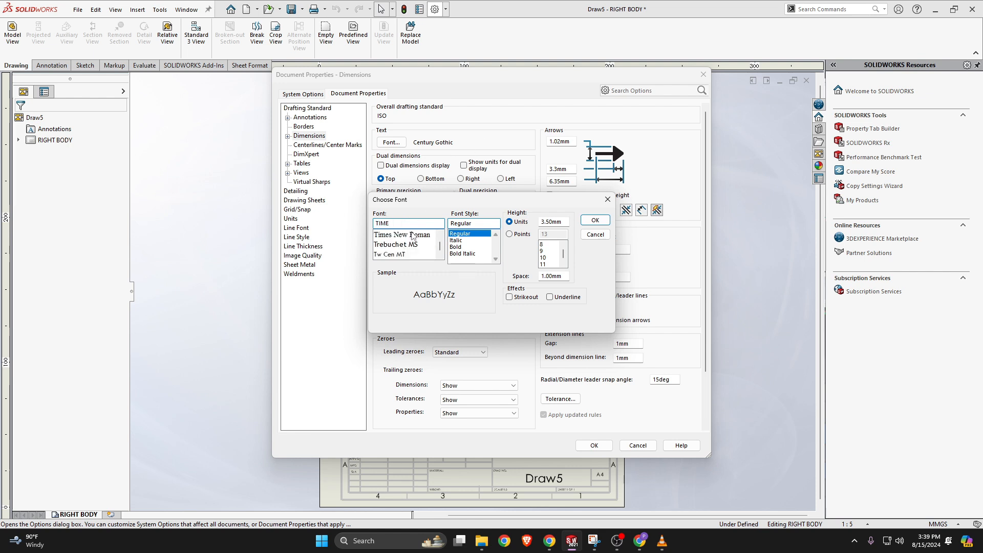
{"action": "left_click", "coordinate": [413, 235]}
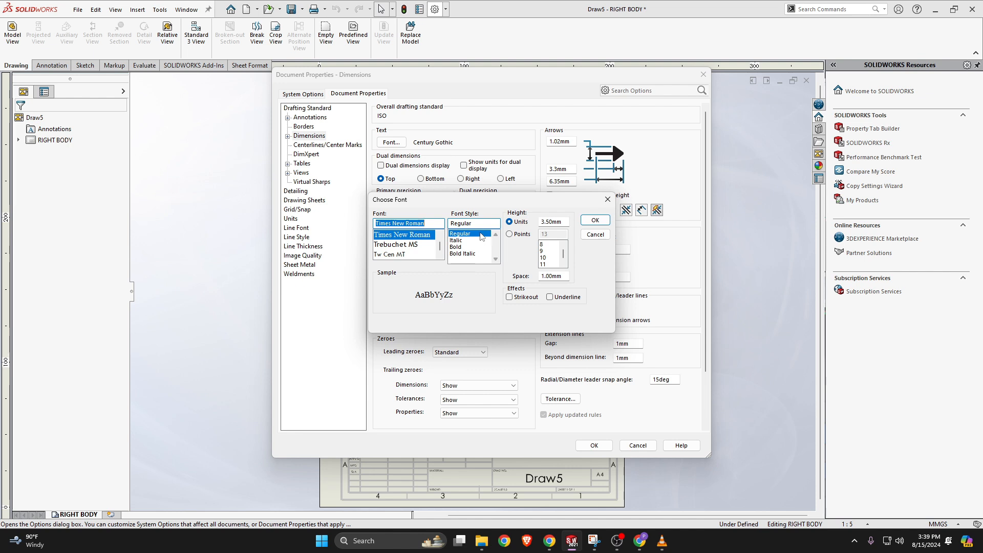
{"action": "left_click", "coordinate": [482, 235]}
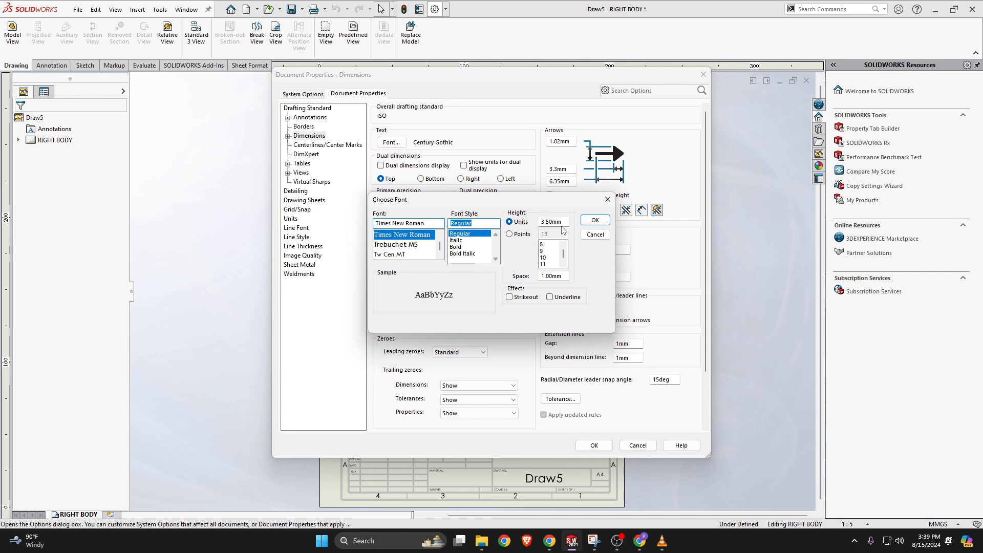
{"action": "left_click", "coordinate": [599, 223]}
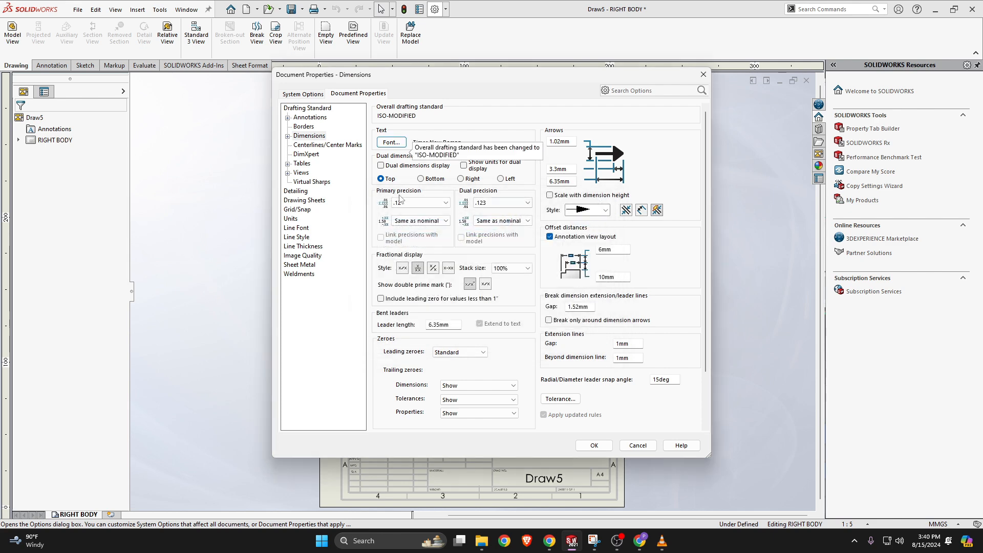
Set the primary dimension precision to .1 and the dual precision to None
{"action": "left_click", "coordinate": [445, 204]}
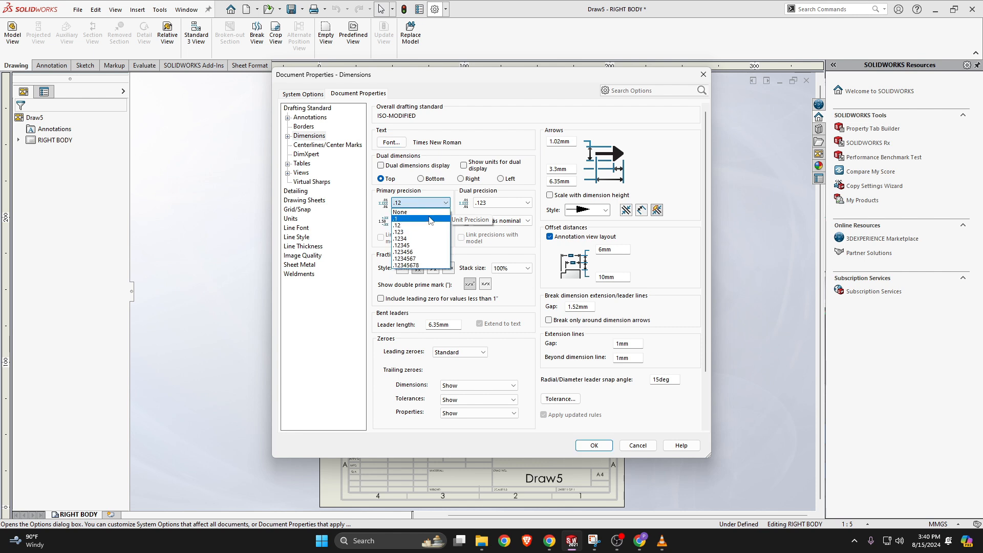
{"action": "left_click", "coordinate": [430, 219]}
{"action": "left_click", "coordinate": [515, 203]}
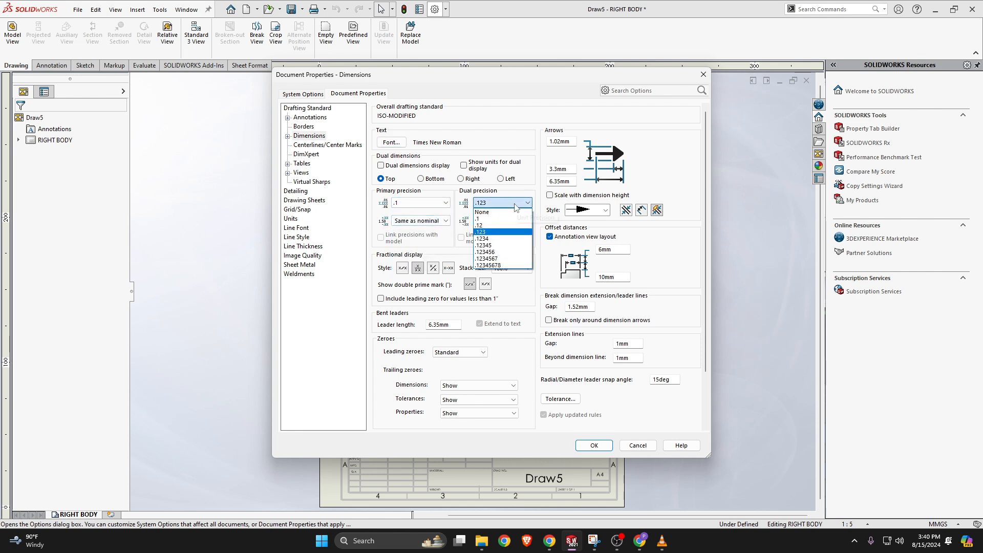
{"action": "left_click", "coordinate": [512, 211]}
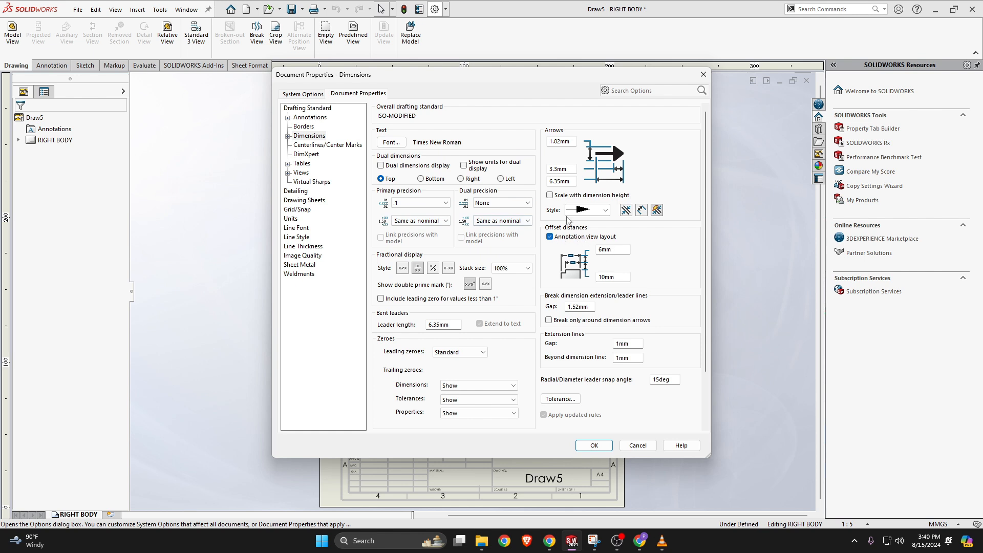
Set the upper dimension offset distance to 10 mm and the break gap to 1 mm, and apply the document properties
{"action": "left_click", "coordinate": [602, 249]}
{"action": "key", "text": "BackSpace"}
{"action": "type", "text": "10"}
{"action": "left_click", "coordinate": [580, 307]}
{"action": "key", "text": "BackSpace"}
{"action": "key", "text": "BackSpace"}
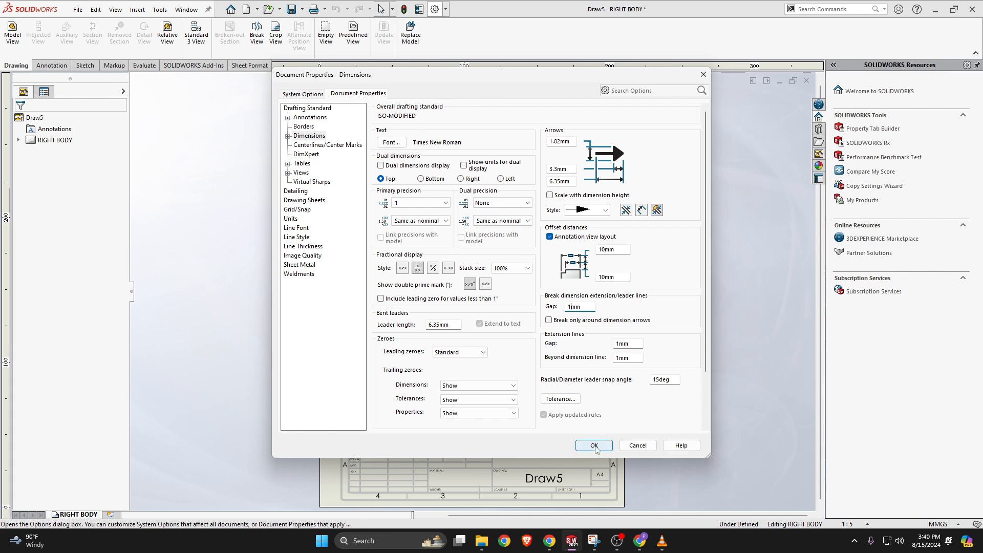
{"action": "left_click", "coordinate": [595, 446]}
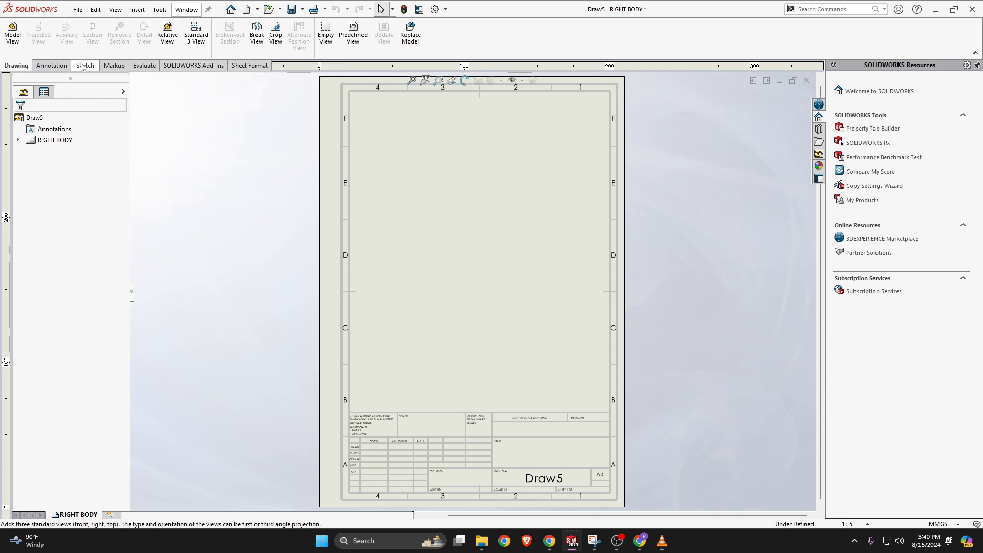
Start a model view and load the RIGHT BODY part from the FILE DESAIN folder
{"action": "left_click", "coordinate": [14, 40]}
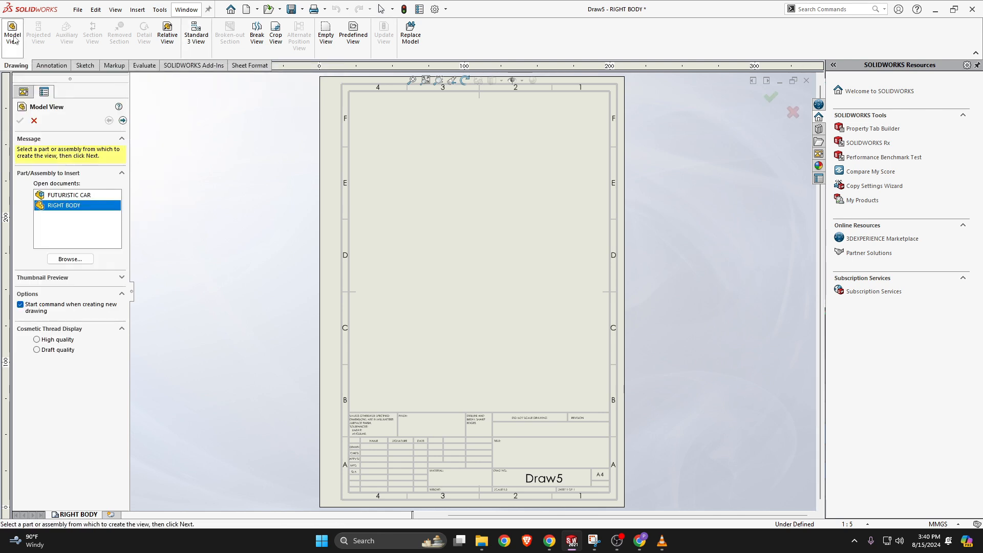
{"action": "left_click", "coordinate": [80, 260]}
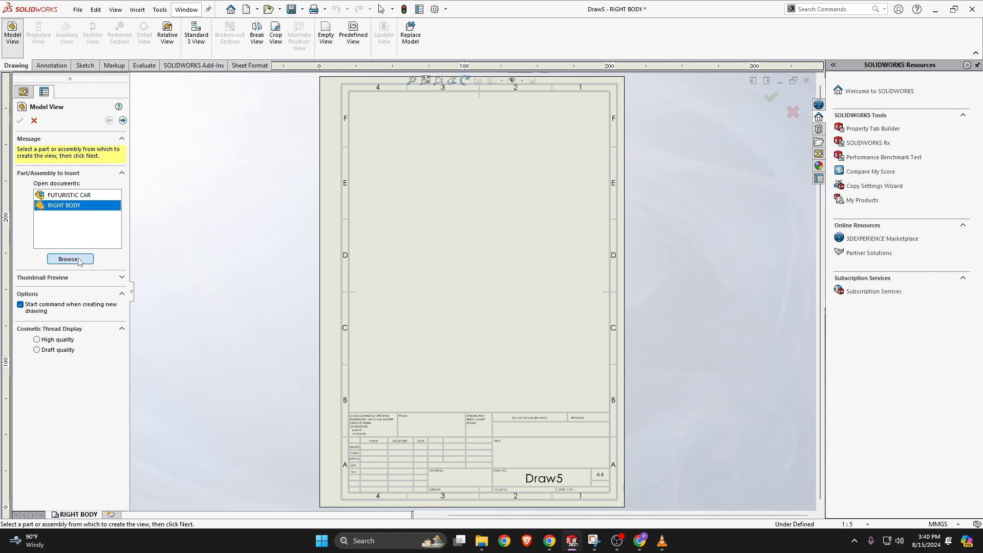
{"action": "scroll", "coordinate": [643, 377], "scroll_direction": "down", "scroll_amount": 2}
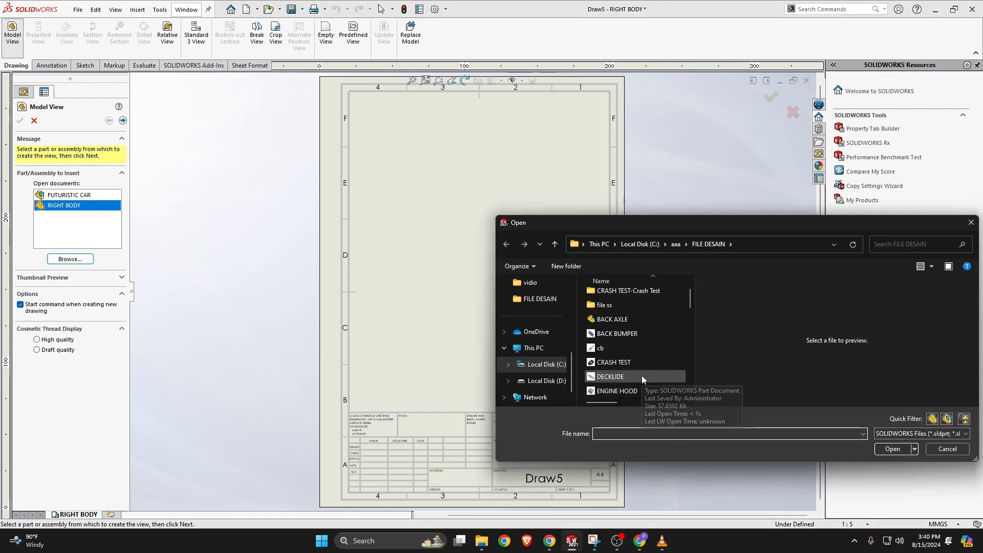
{"action": "scroll", "coordinate": [643, 332], "scroll_direction": "down", "scroll_amount": 1}
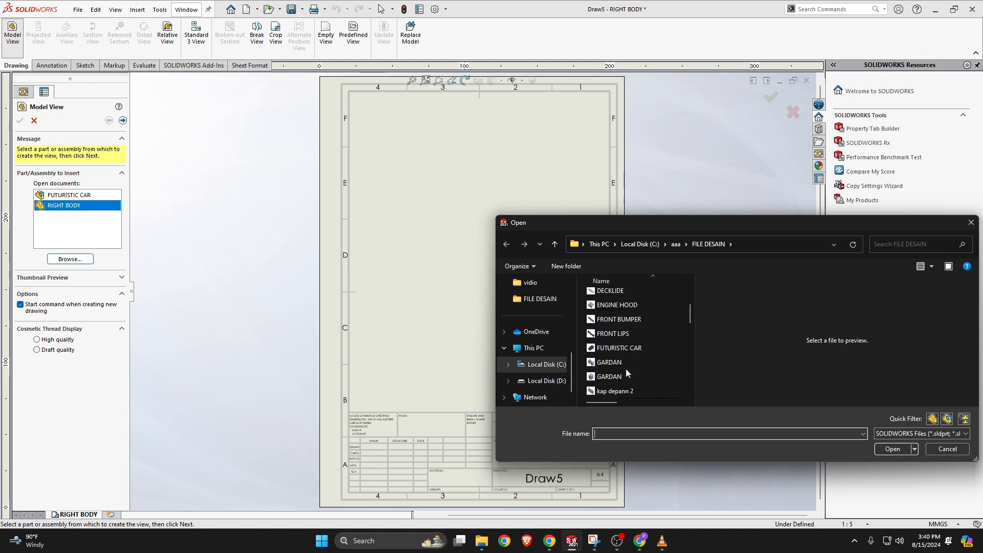
{"action": "scroll", "coordinate": [627, 368], "scroll_direction": "down", "scroll_amount": 2}
{"action": "scroll", "coordinate": [628, 363], "scroll_direction": "down", "scroll_amount": 1}
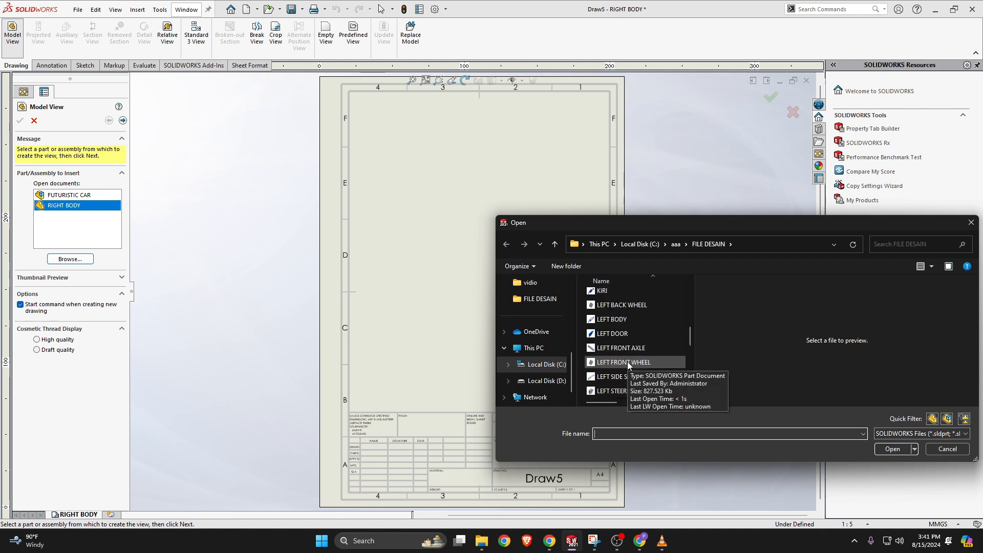
{"action": "scroll", "coordinate": [628, 363], "scroll_direction": "down", "scroll_amount": 3}
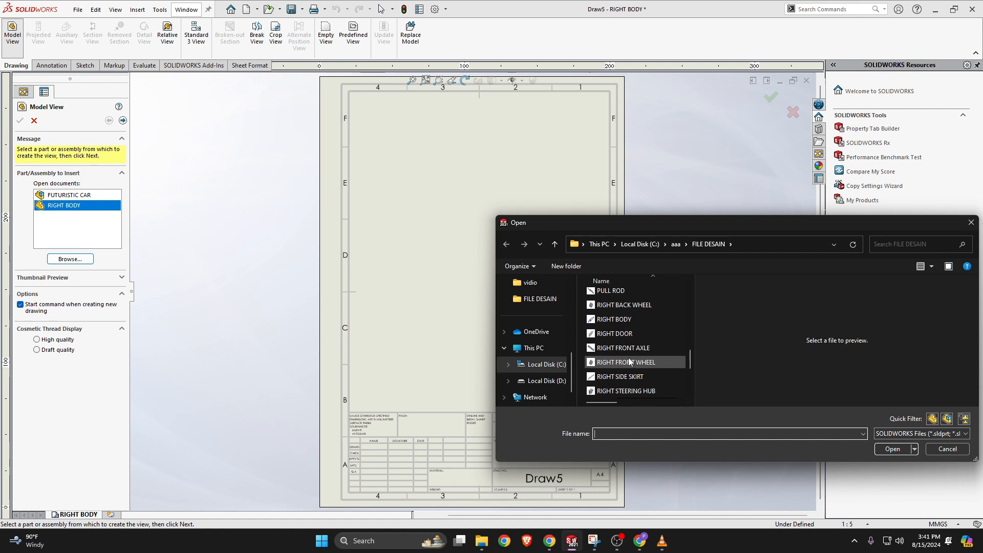
{"action": "scroll", "coordinate": [633, 360], "scroll_direction": "down", "scroll_amount": 2}
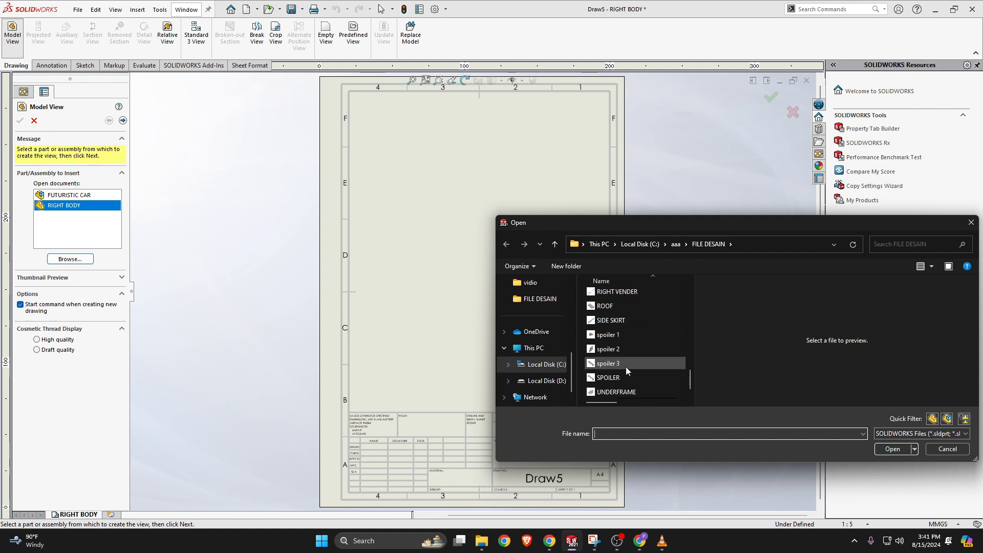
{"action": "scroll", "coordinate": [633, 356], "scroll_direction": "up", "scroll_amount": 2}
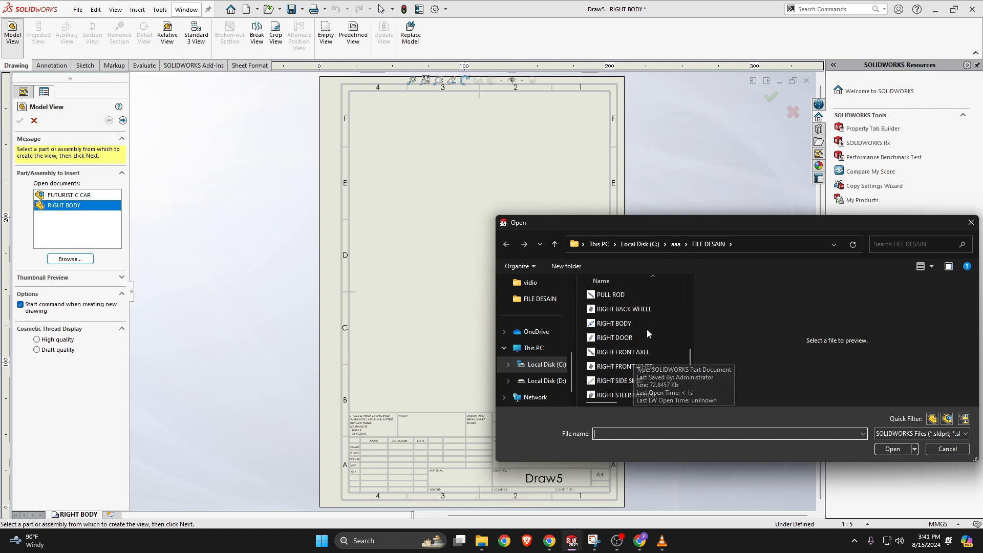
{"action": "left_click", "coordinate": [648, 327]}
{"action": "left_click", "coordinate": [894, 449]}
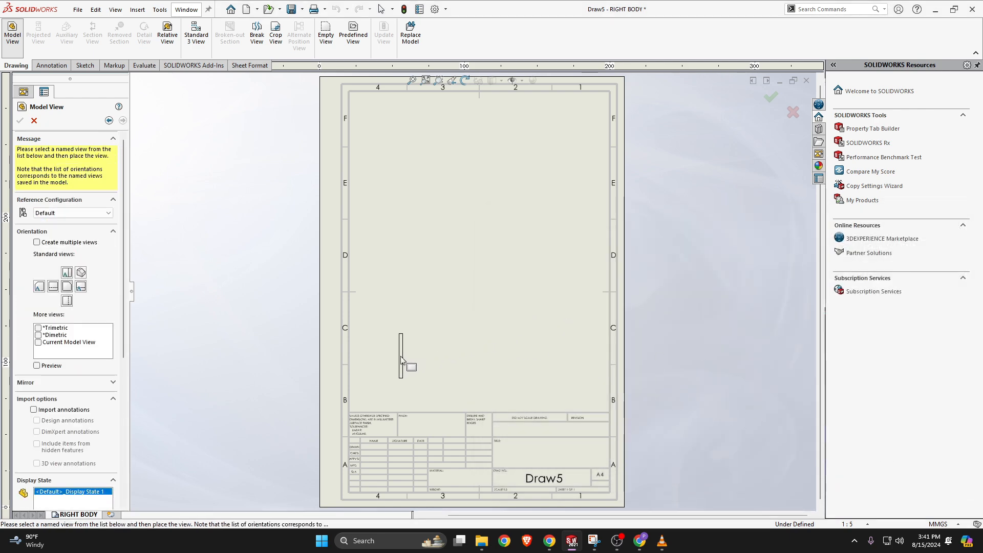
Place the narrow front view just above the title block, with projected side, isometric and top views around it
{"action": "left_click", "coordinate": [401, 362]}
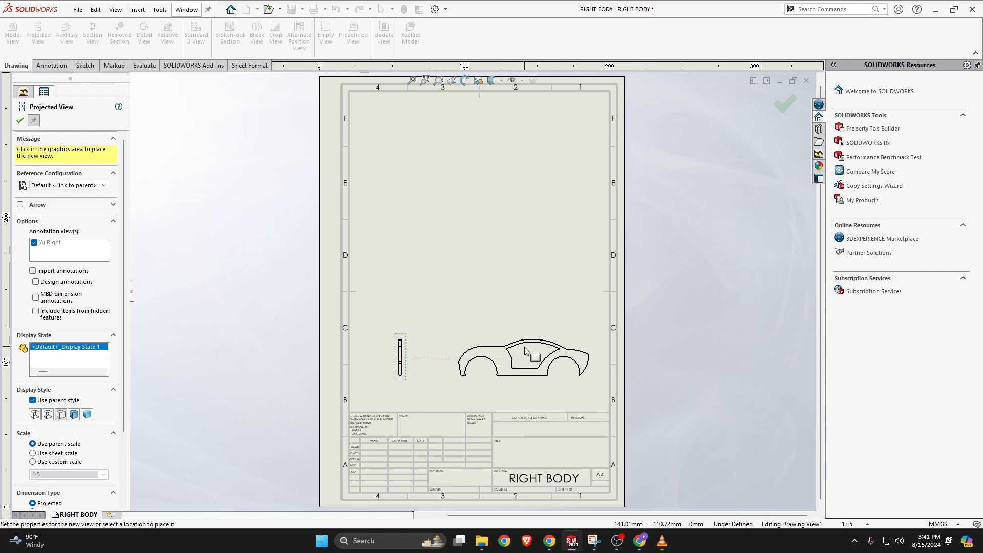
{"action": "left_click", "coordinate": [525, 353]}
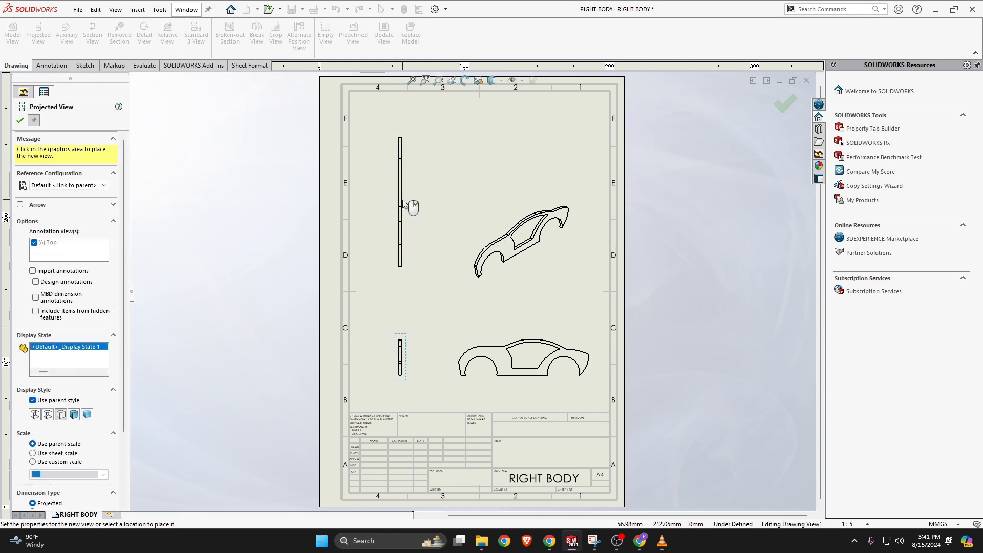
{"action": "left_click", "coordinate": [400, 207]}
{"action": "key", "text": "Escape"}
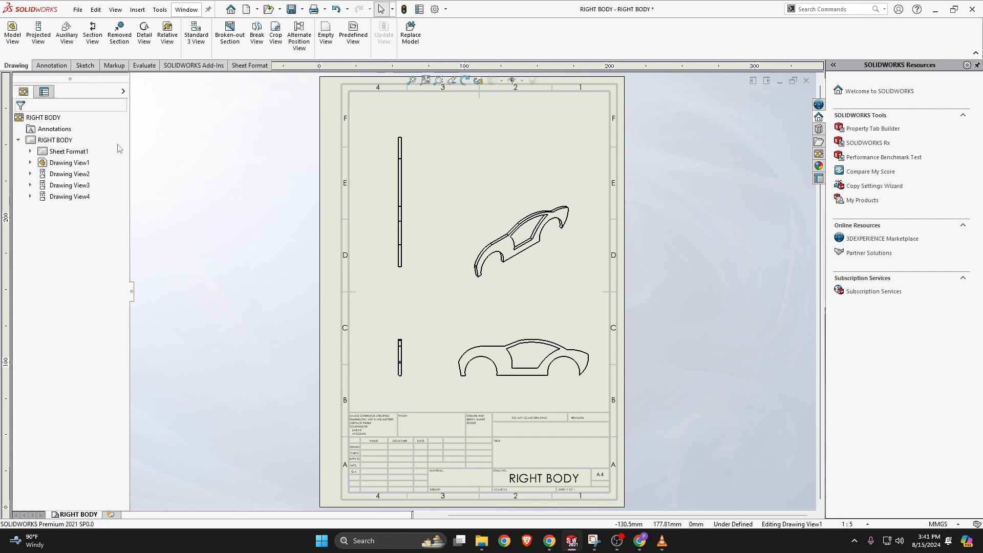
Switch the front view from the sheet scale to a custom scale of 1:5
{"action": "left_click", "coordinate": [402, 377]}
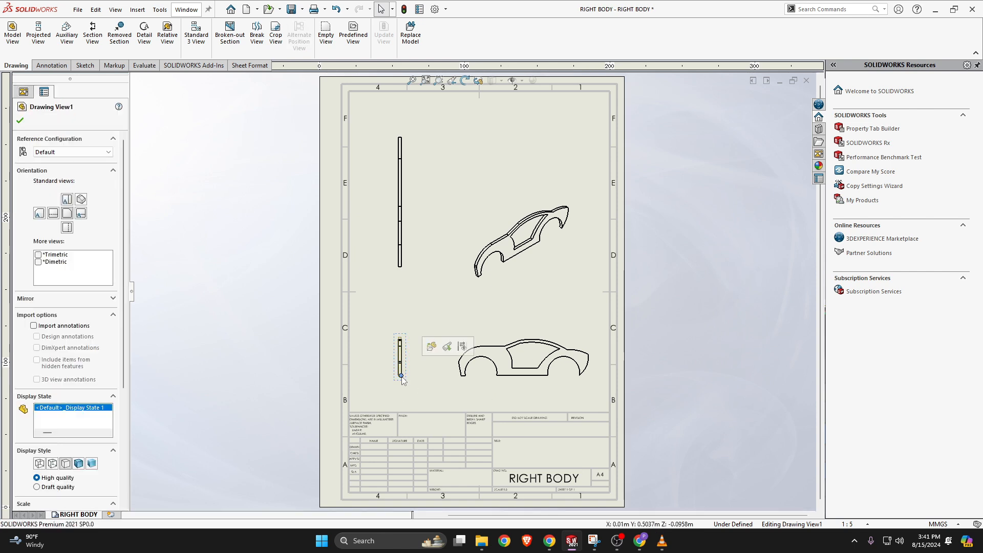
{"action": "scroll", "coordinate": [104, 348], "scroll_direction": "down", "scroll_amount": 3}
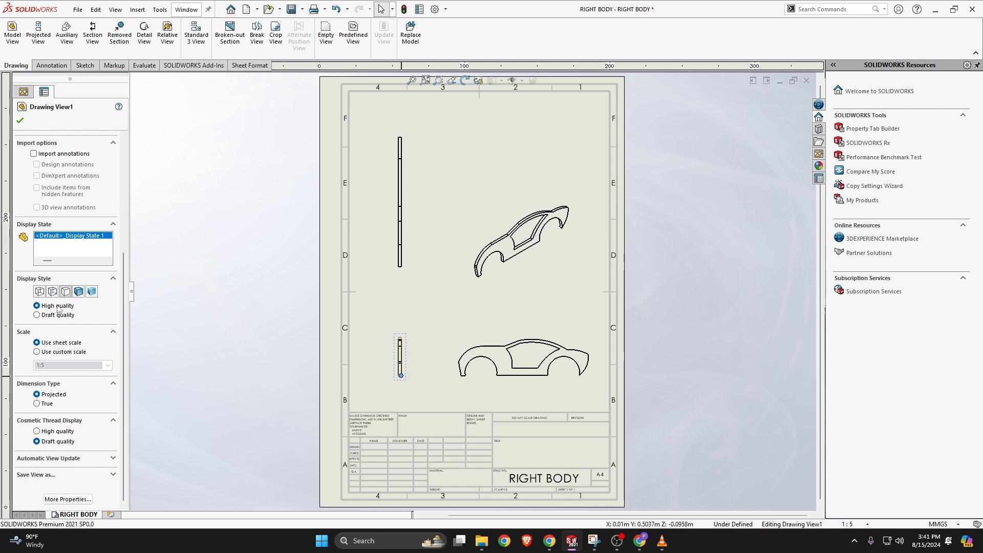
{"action": "left_click", "coordinate": [36, 353]}
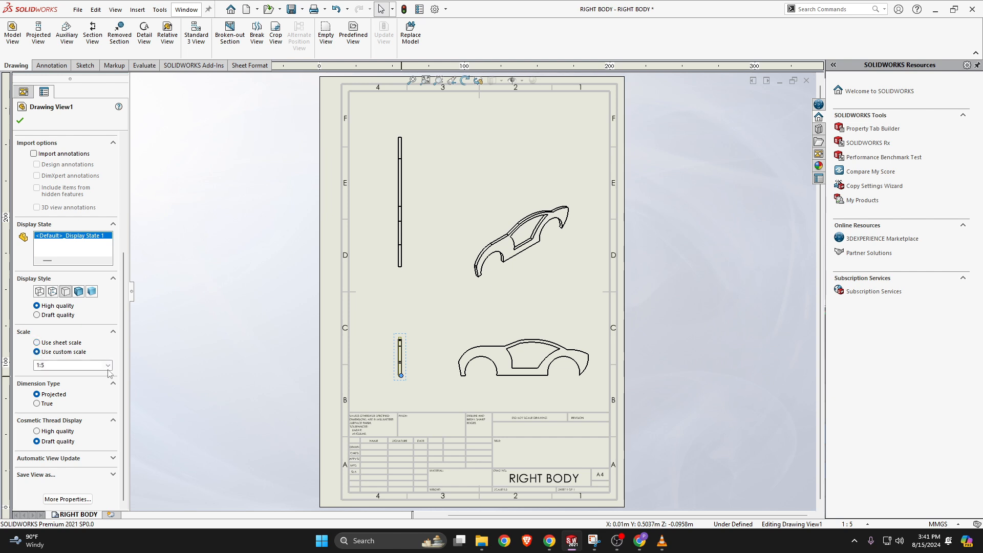
{"action": "left_click", "coordinate": [108, 365]}
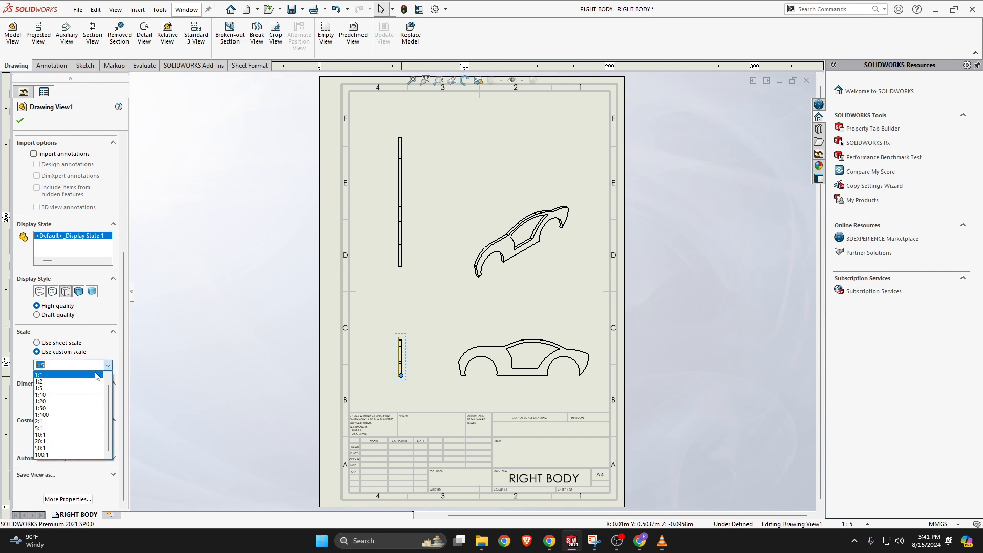
{"action": "left_click", "coordinate": [87, 388]}
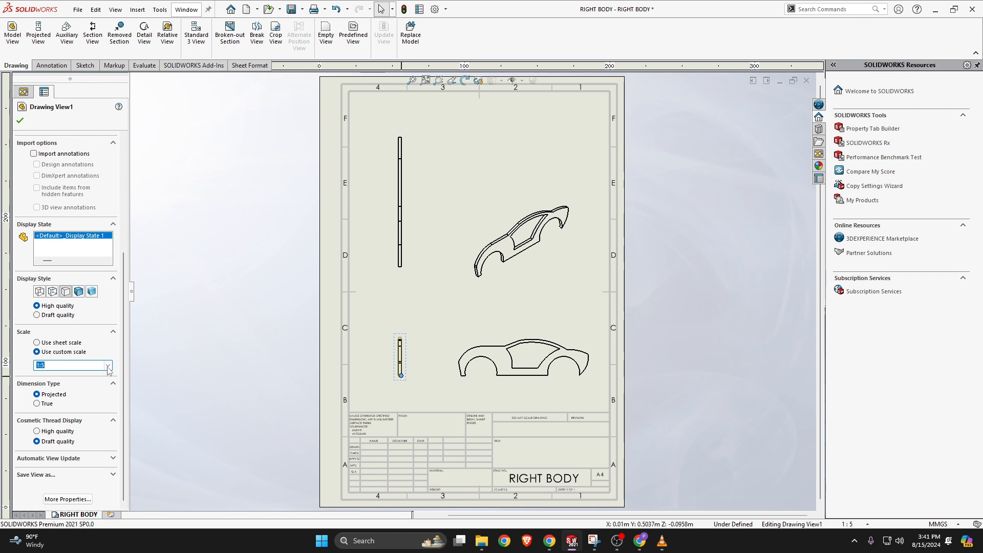
Try a custom scale of 1:10 on the front view, return it to 1:5 and close the view's properties
{"action": "left_click", "coordinate": [108, 366]}
{"action": "left_click", "coordinate": [96, 393]}
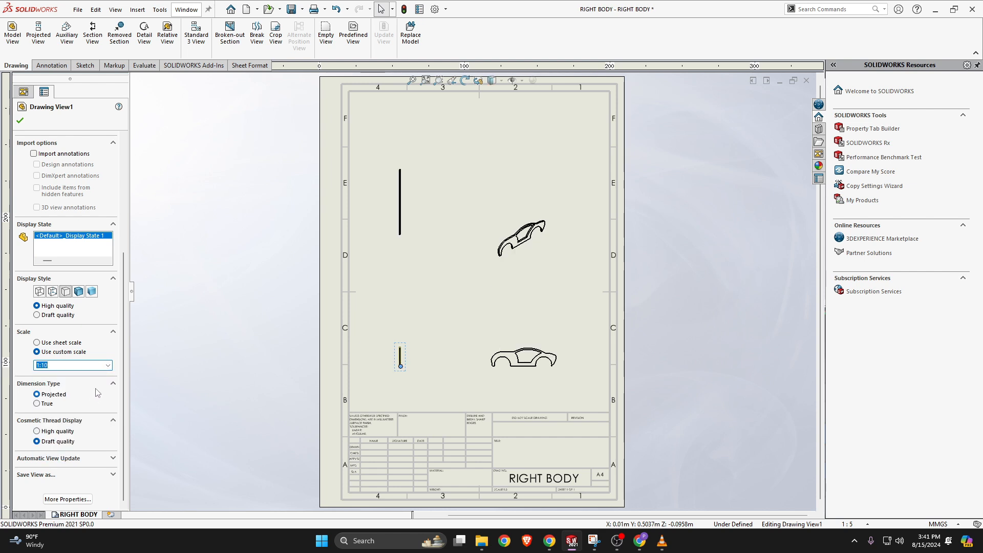
{"action": "left_click", "coordinate": [108, 365]}
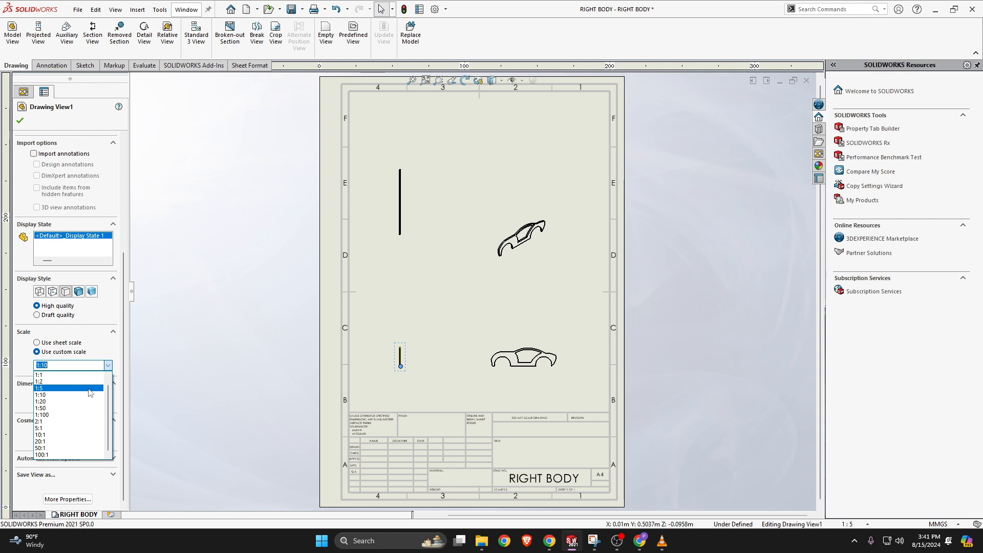
{"action": "left_click", "coordinate": [89, 389]}
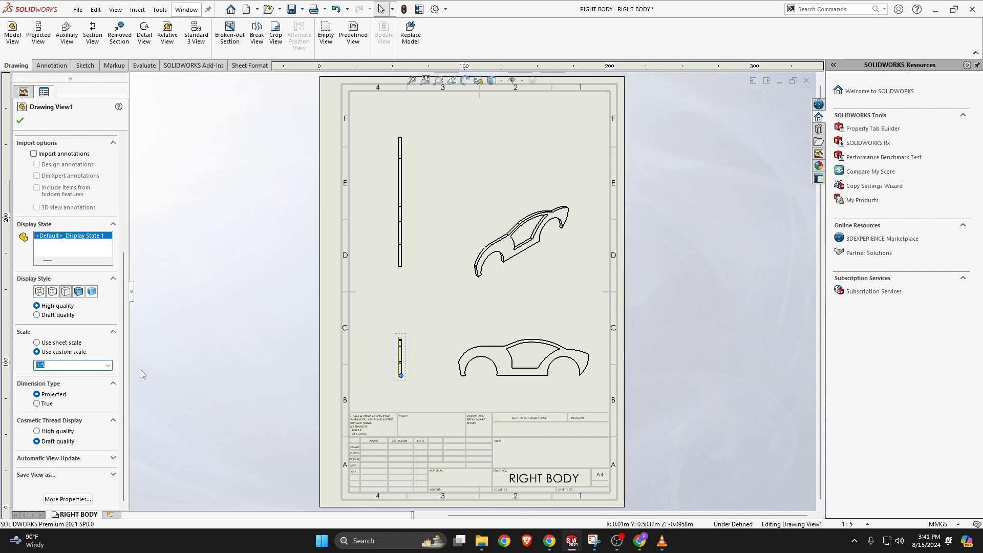
{"action": "left_click", "coordinate": [19, 120]}
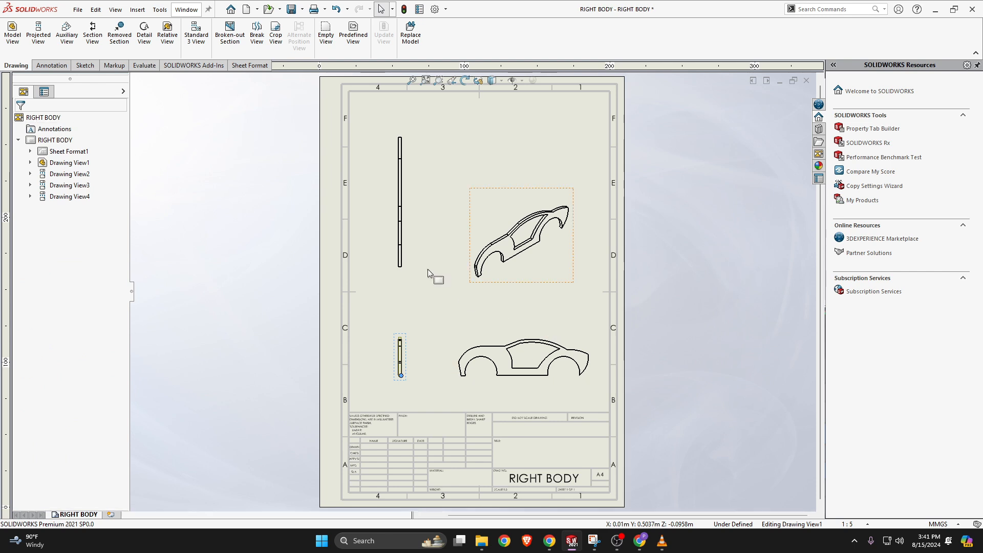
With Smart Dimension, dimension the straight sill between the wheel arches and the short slanted end edge of the car side view
{"action": "left_click", "coordinate": [53, 69]}
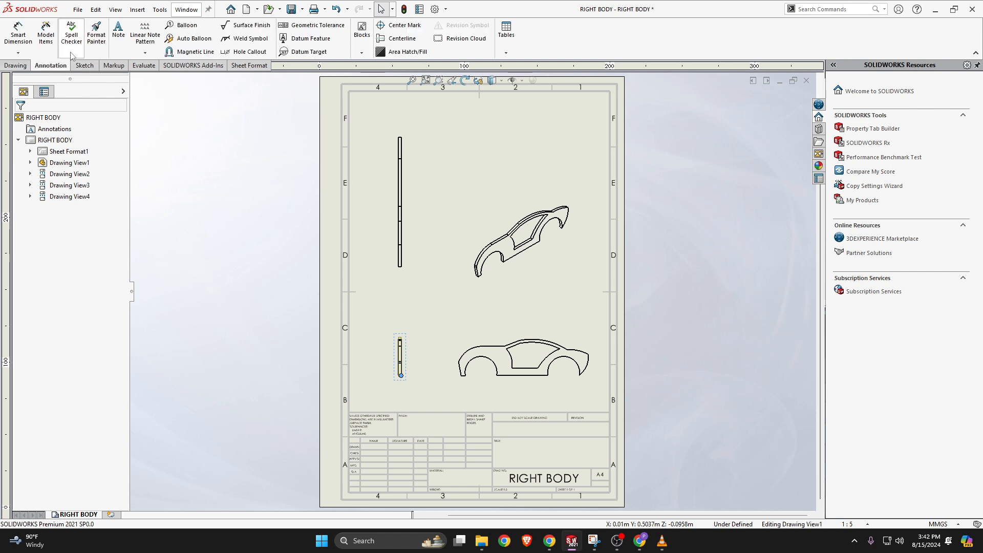
{"action": "left_click", "coordinate": [18, 37]}
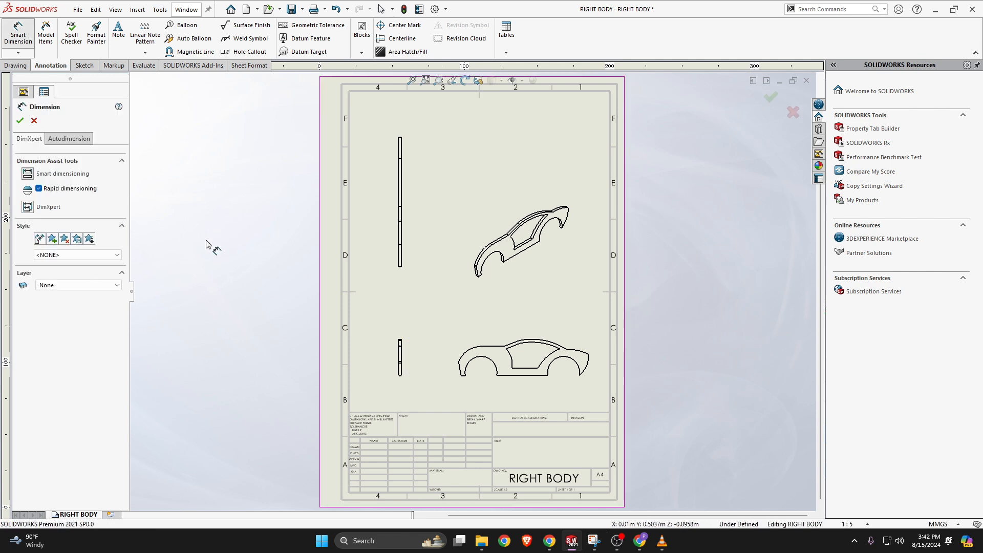
{"action": "left_click", "coordinate": [533, 377]}
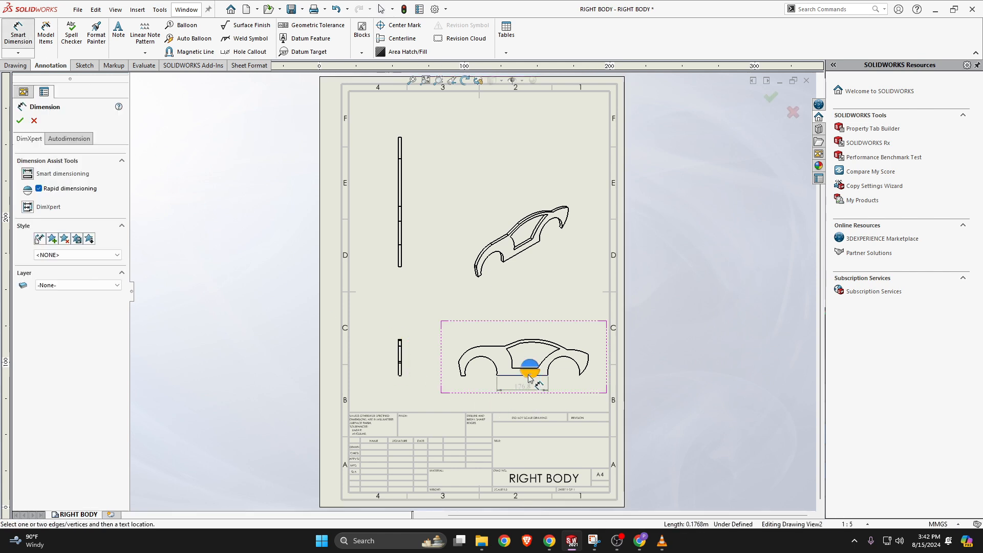
{"action": "left_click", "coordinate": [462, 371]}
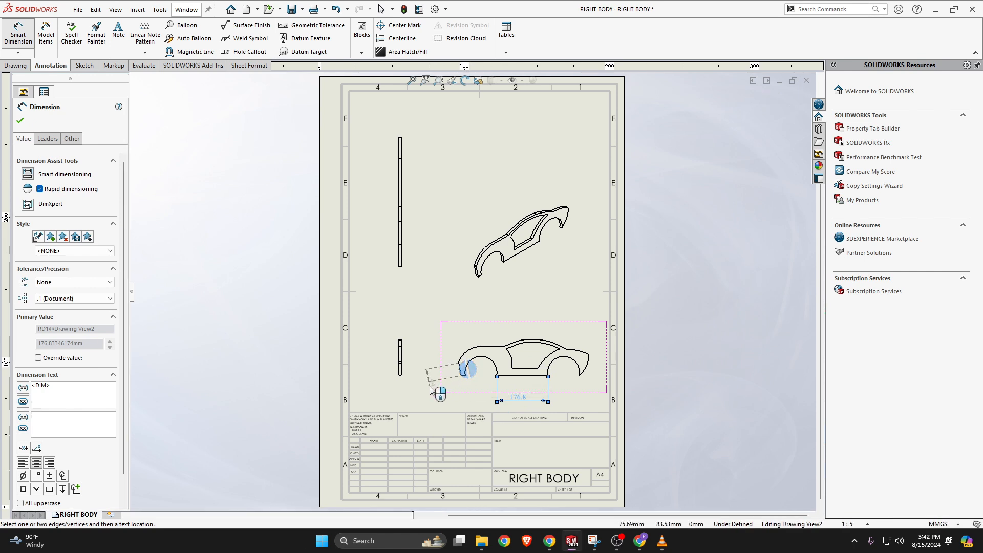
{"action": "left_click", "coordinate": [430, 390]}
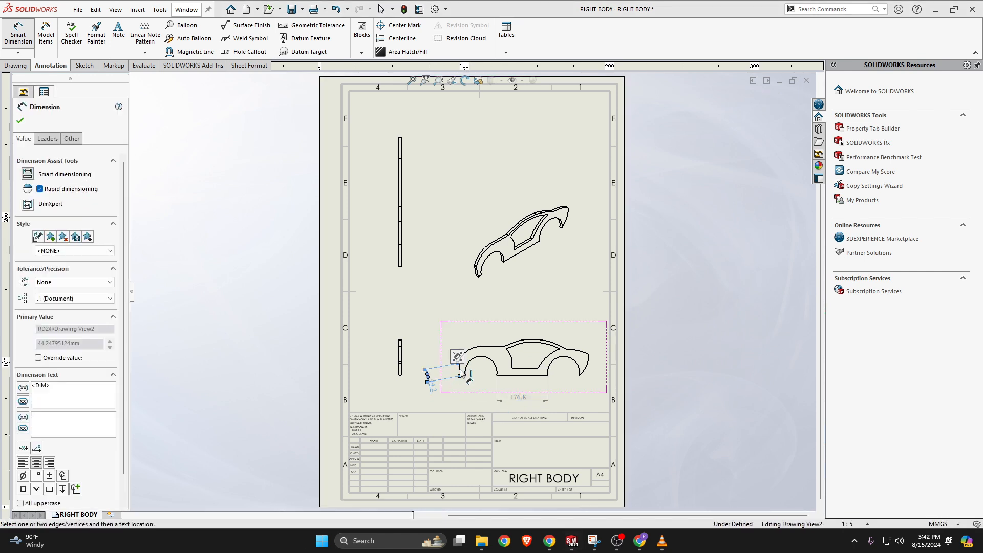
Add aligned dimensions above the side view across the hood and across the roof, between the profile's corner points
{"action": "left_click", "coordinate": [504, 346]}
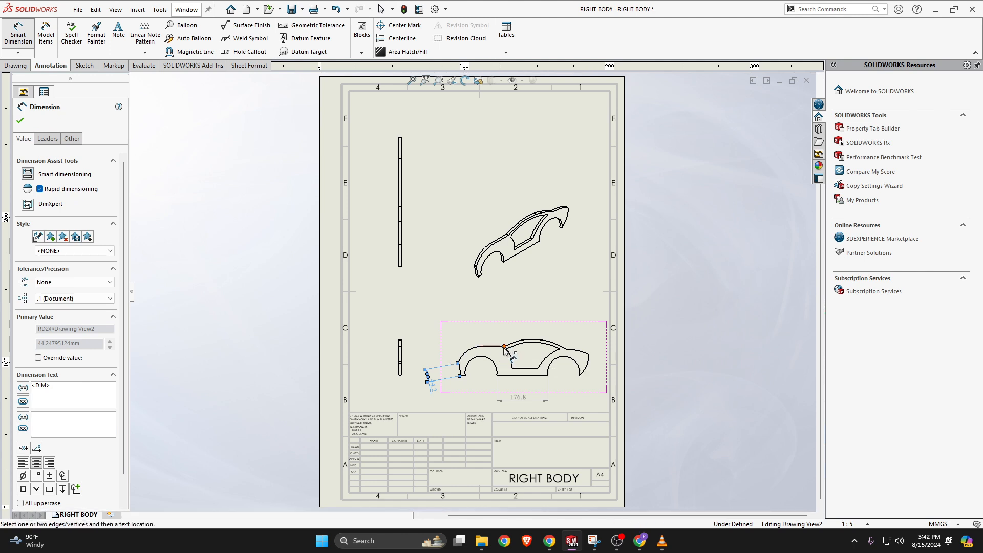
{"action": "left_click", "coordinate": [459, 362]}
{"action": "left_click", "coordinate": [470, 308]}
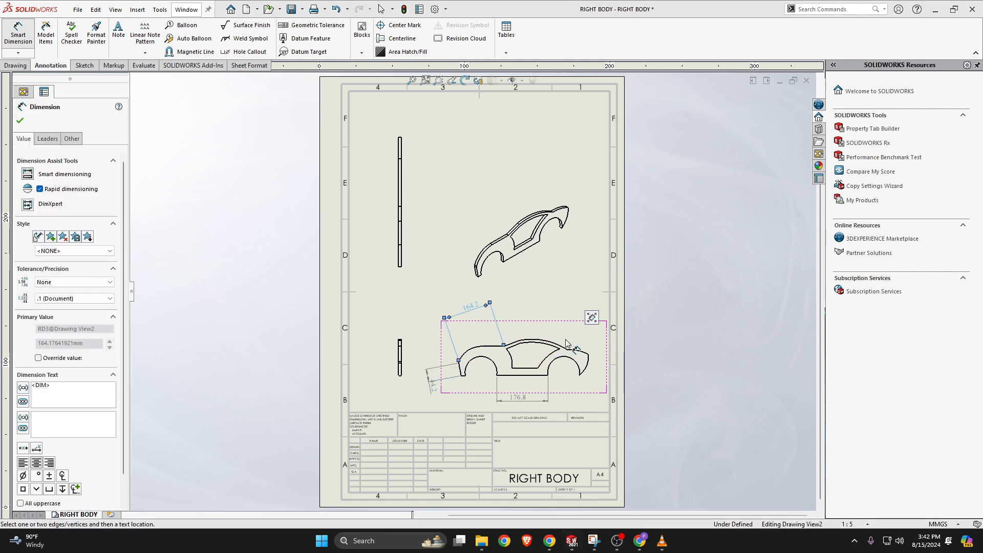
{"action": "left_click", "coordinate": [542, 342]}
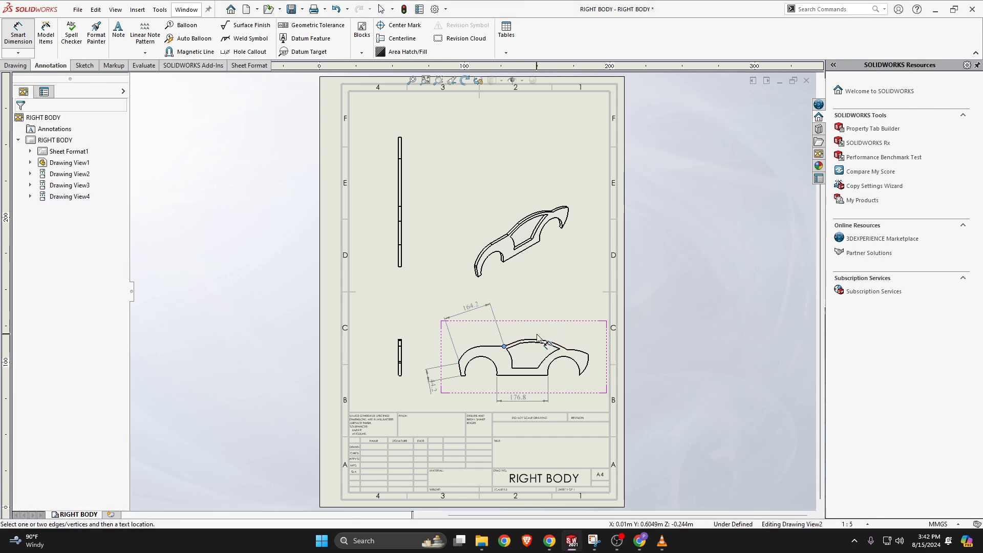
{"action": "left_click", "coordinate": [567, 348]}
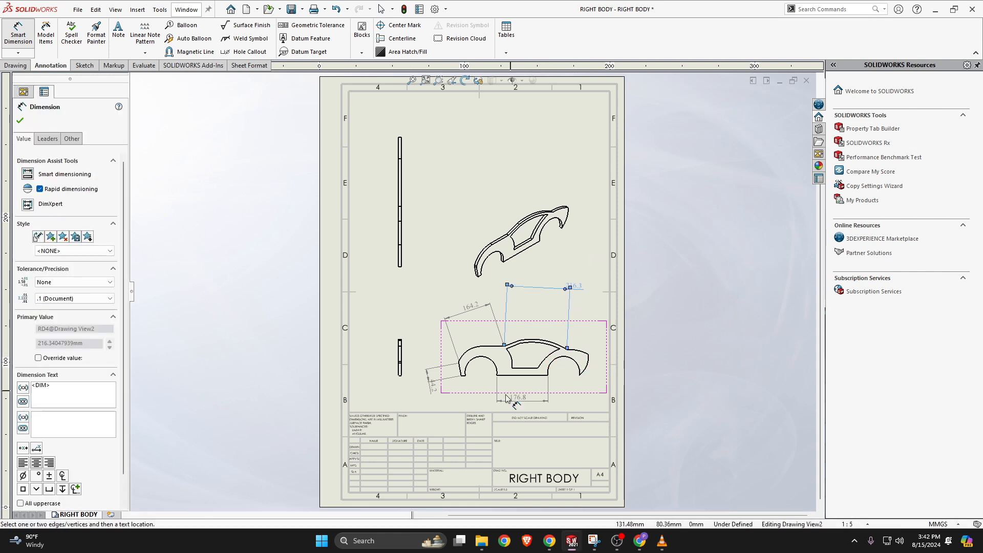
Dimension the radius of one wheel arch and the distance from the sill corner to the centre of the other arch
{"action": "left_click", "coordinate": [489, 362]}
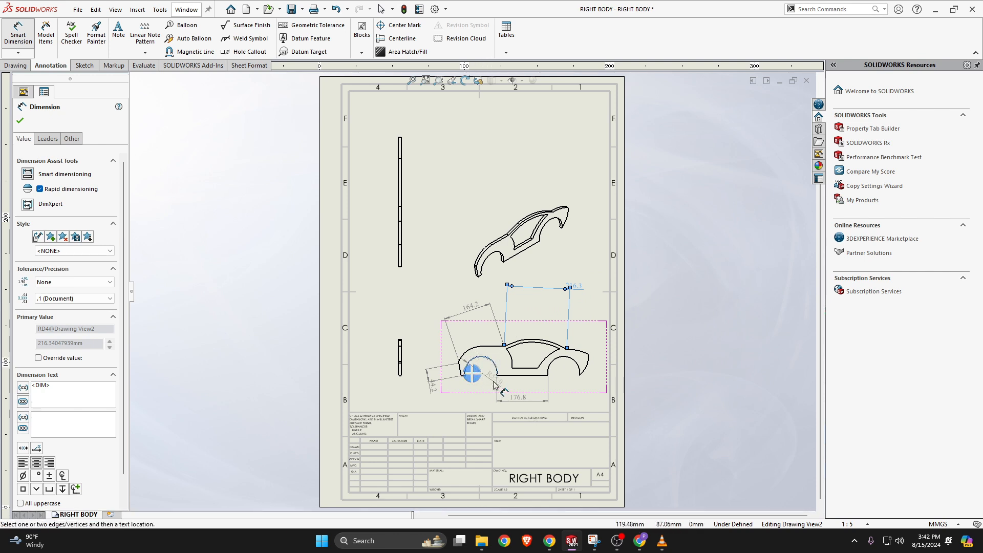
{"action": "left_click", "coordinate": [495, 382]}
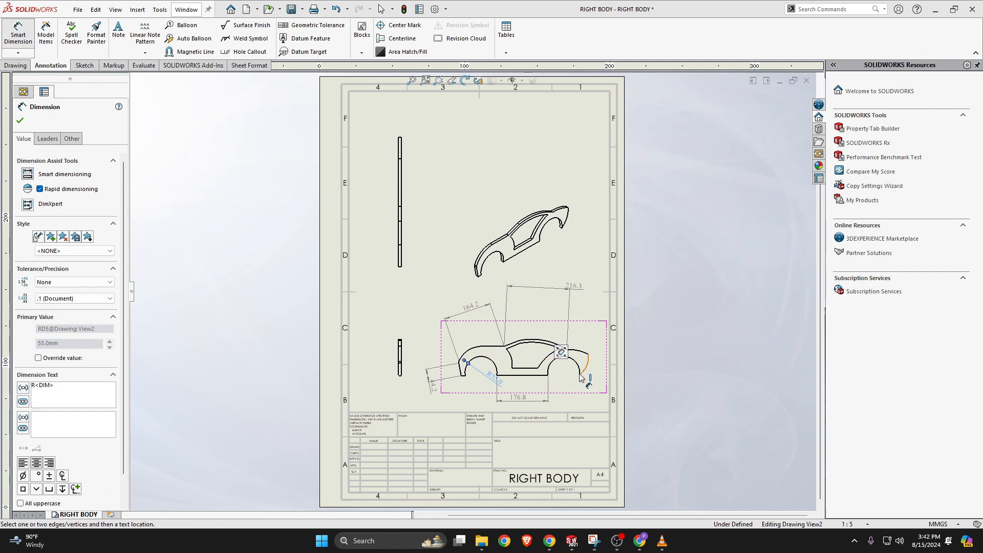
{"action": "left_click", "coordinate": [548, 376]}
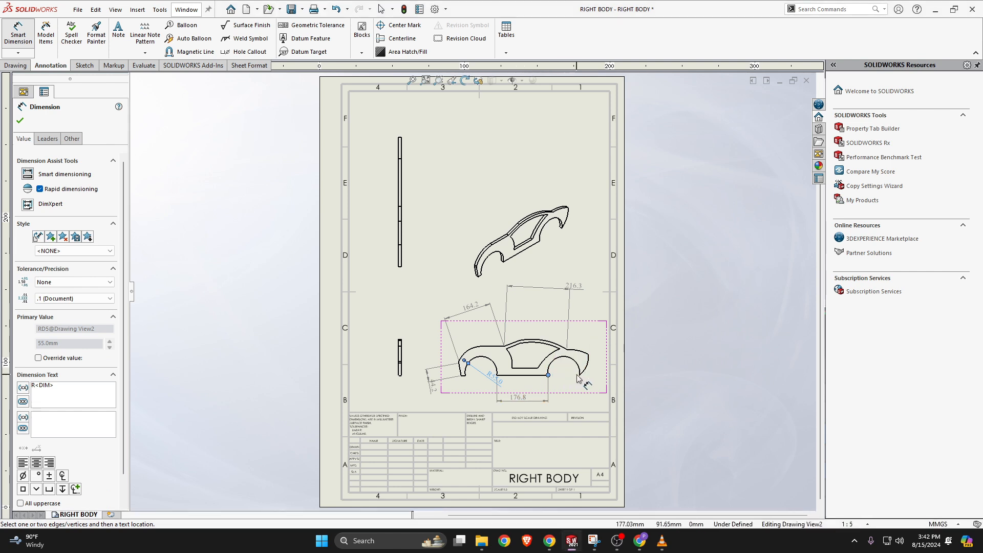
{"action": "left_click", "coordinate": [572, 361]}
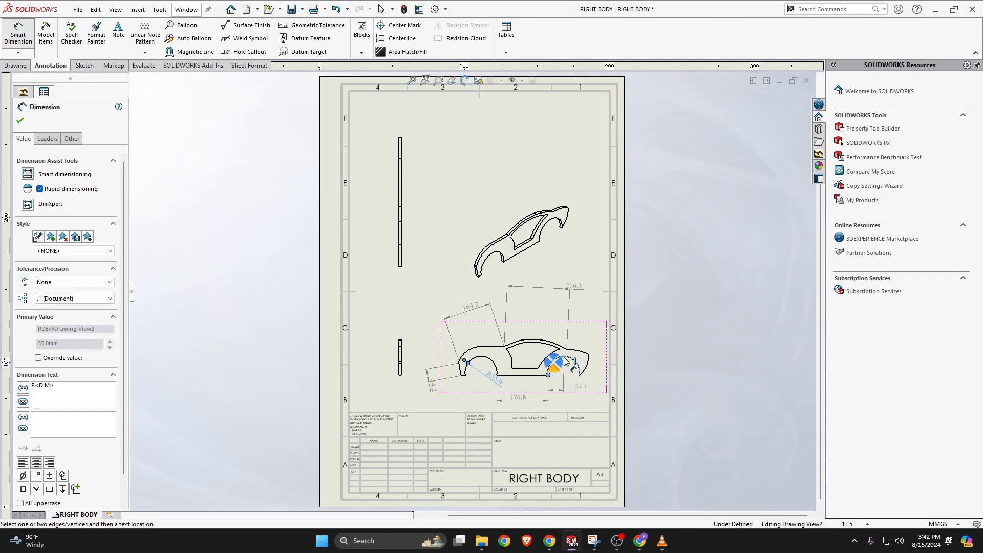
{"action": "left_click", "coordinate": [574, 389]}
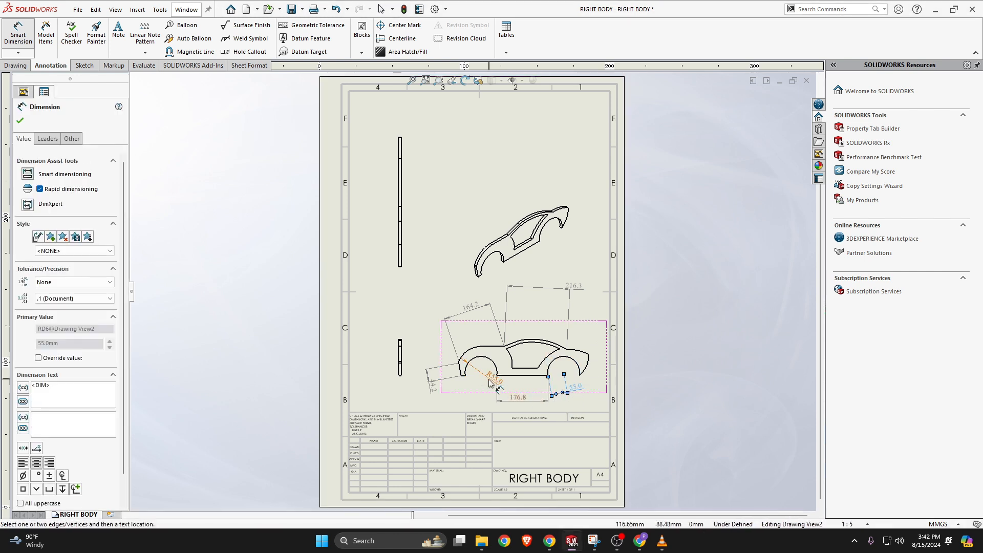
Dimension the horizontal distance between the outer ends of the two wheel arches, placed below the sill dimension
{"action": "left_click", "coordinate": [465, 376]}
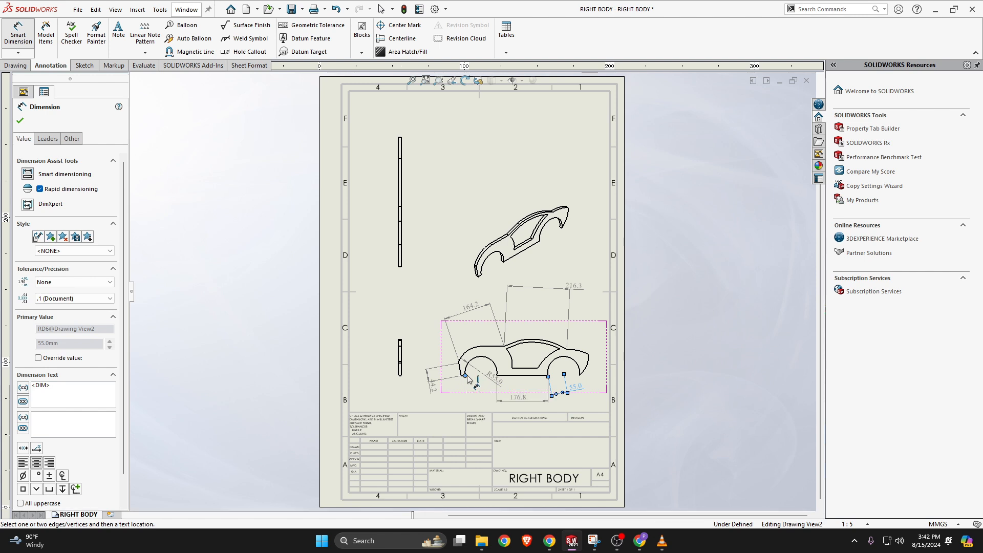
{"action": "left_click", "coordinate": [580, 376]}
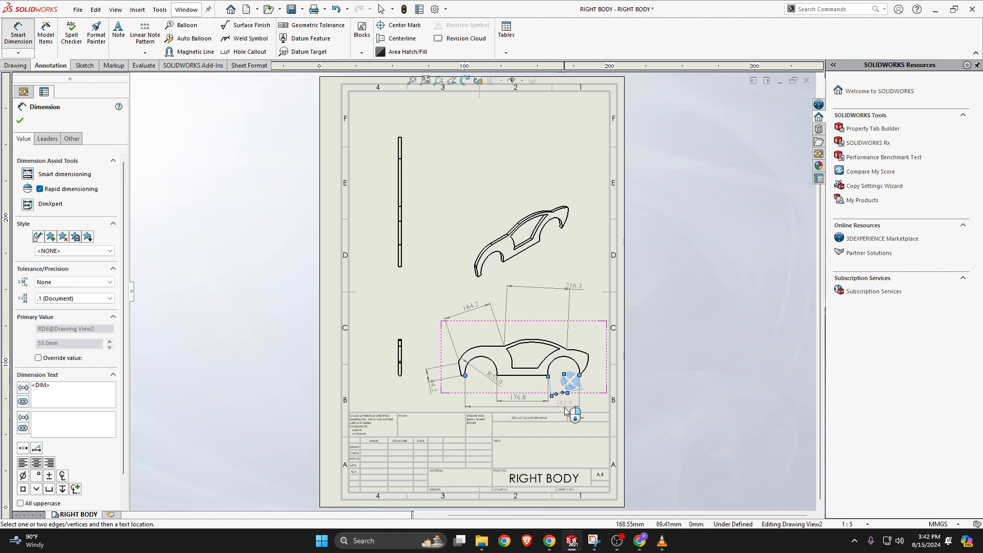
{"action": "left_click", "coordinate": [564, 410]}
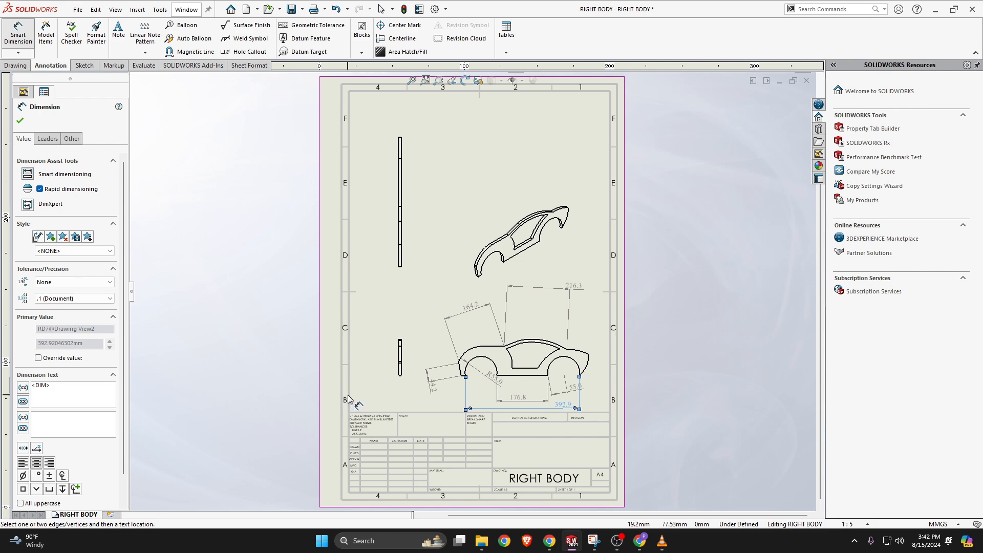
Dimension the thickness below the tall top view and its overall length beside it
{"action": "scroll", "coordinate": [387, 236], "scroll_direction": "down", "scroll_amount": 2}
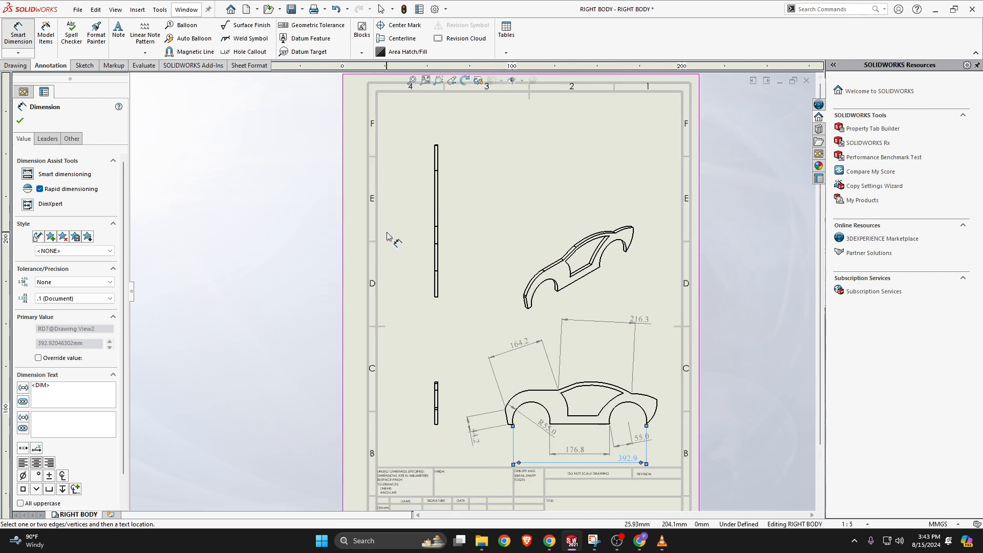
{"action": "scroll", "coordinate": [400, 305], "scroll_direction": "down", "scroll_amount": 2}
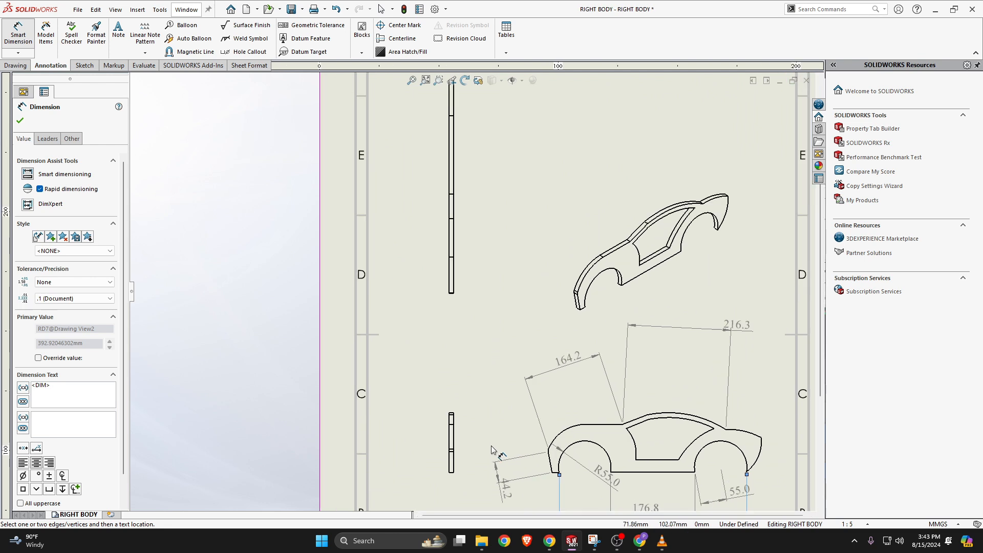
{"action": "left_click", "coordinate": [452, 291]}
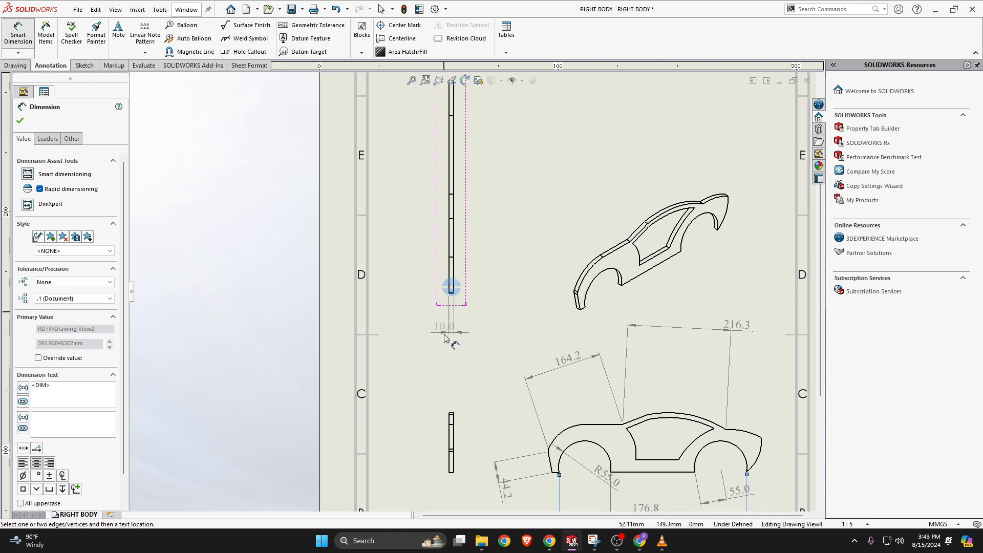
{"action": "left_click", "coordinate": [445, 338]}
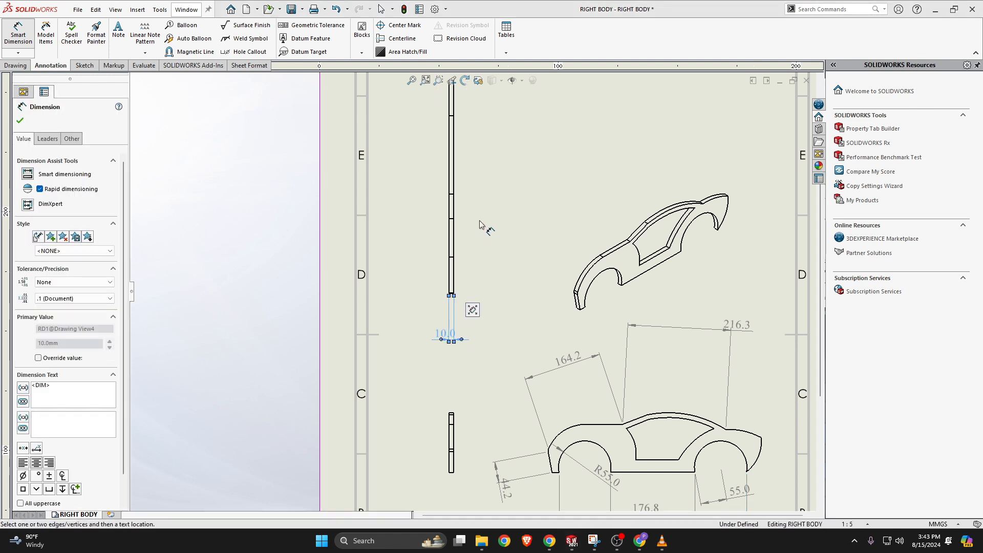
{"action": "scroll", "coordinate": [471, 294], "scroll_direction": "up", "scroll_amount": 1}
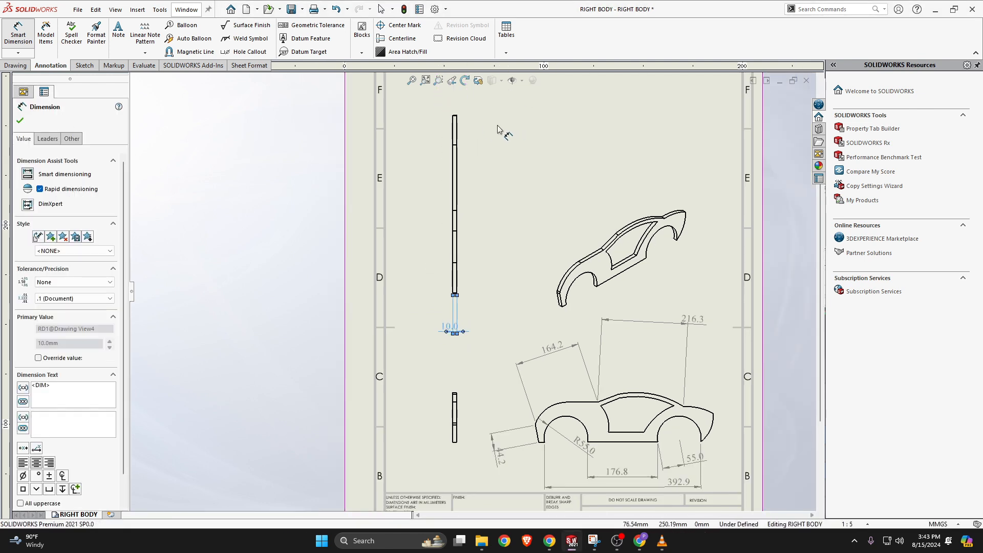
{"action": "left_click", "coordinate": [455, 116]}
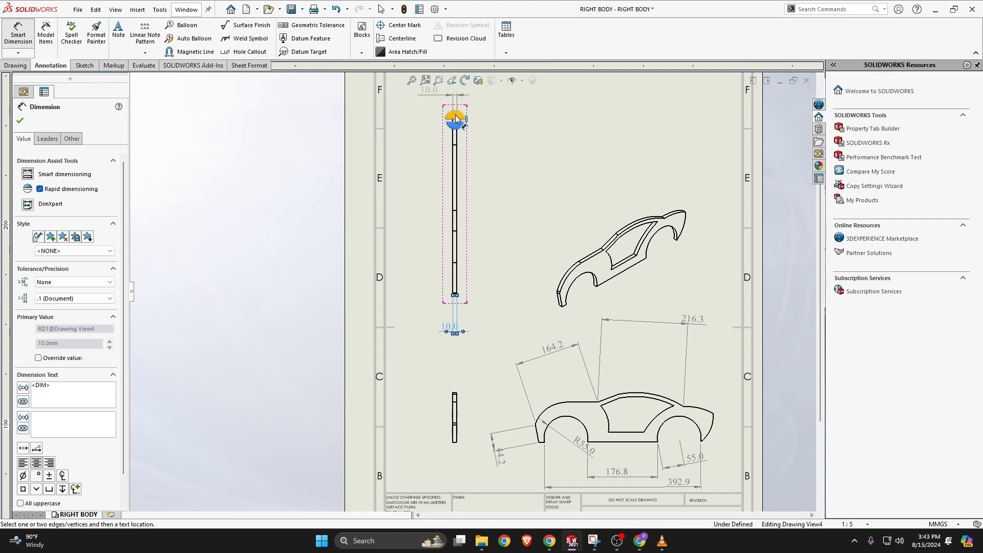
{"action": "left_click", "coordinate": [455, 295]}
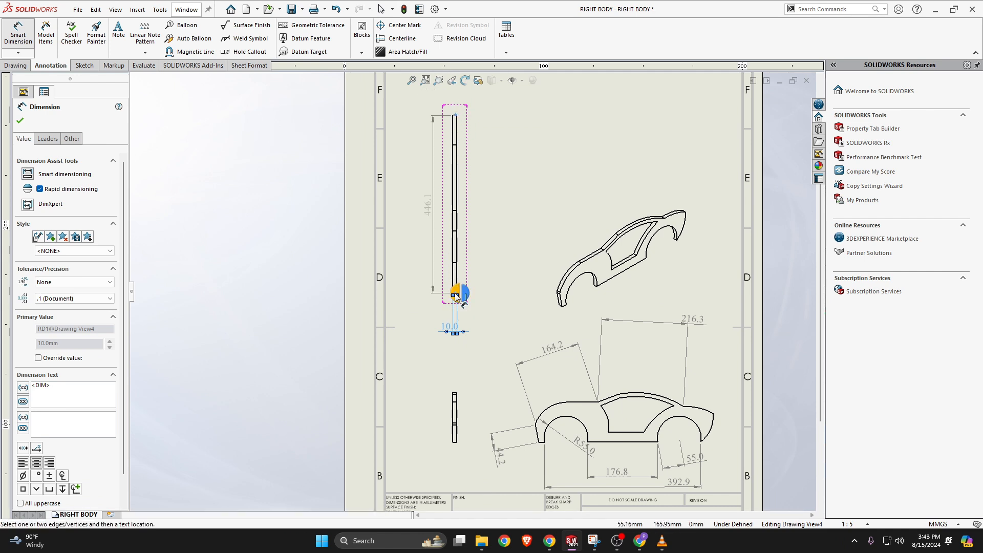
{"action": "left_click", "coordinate": [502, 266]}
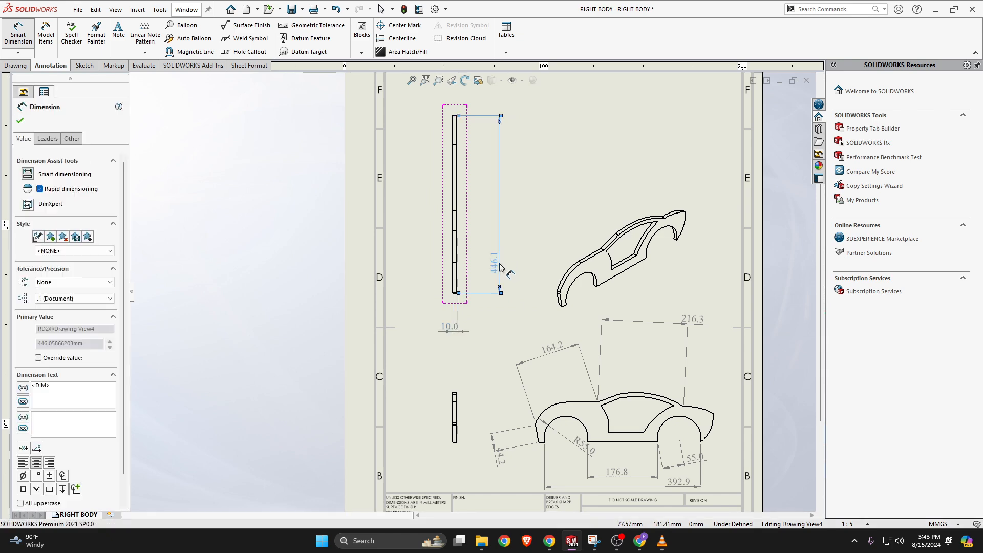
Dimension the overall height of the narrow front view and finish dimensioning
{"action": "scroll", "coordinate": [454, 438], "scroll_direction": "down", "scroll_amount": 1}
{"action": "scroll", "coordinate": [455, 438], "scroll_direction": "down", "scroll_amount": 1}
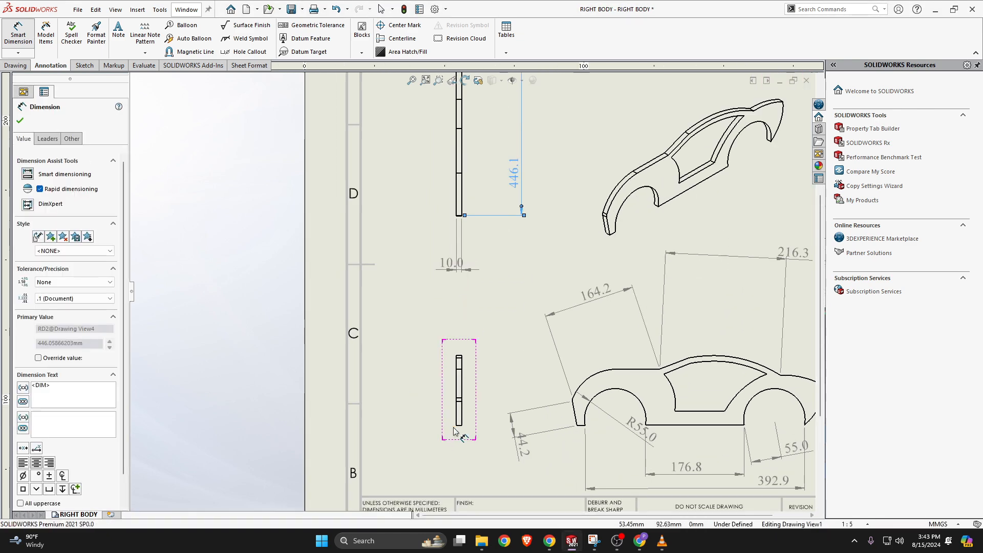
{"action": "scroll", "coordinate": [456, 435], "scroll_direction": "down", "scroll_amount": 2}
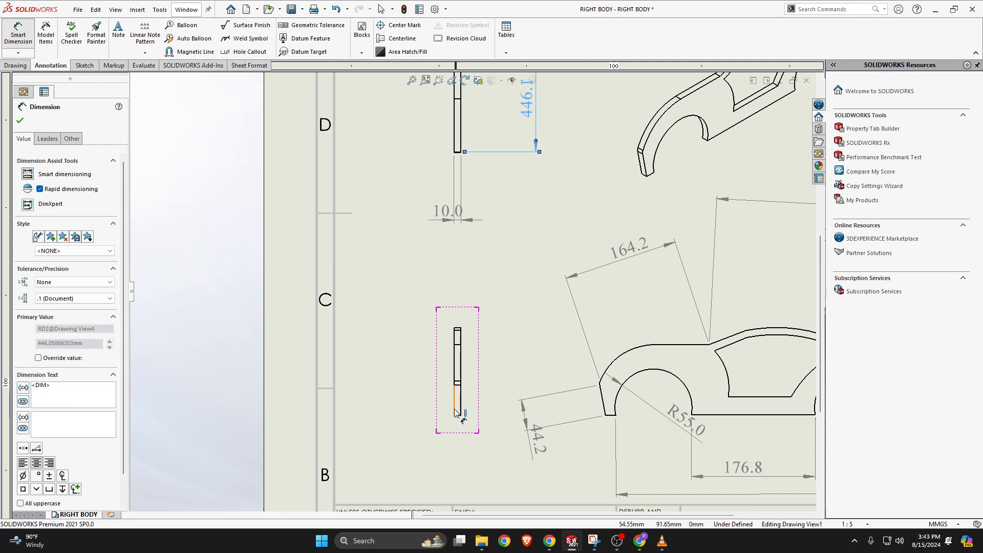
{"action": "left_click", "coordinate": [459, 329]}
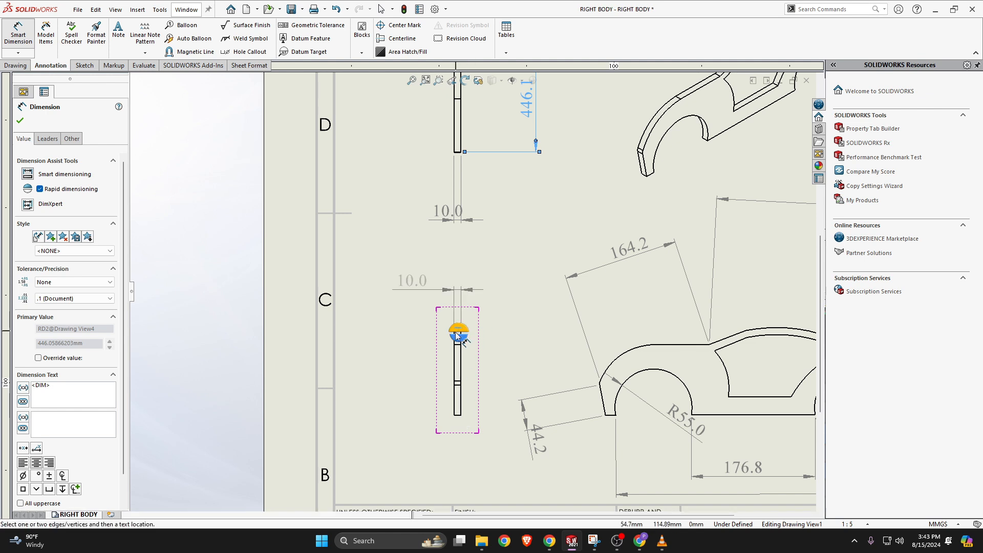
{"action": "left_click", "coordinate": [458, 415]}
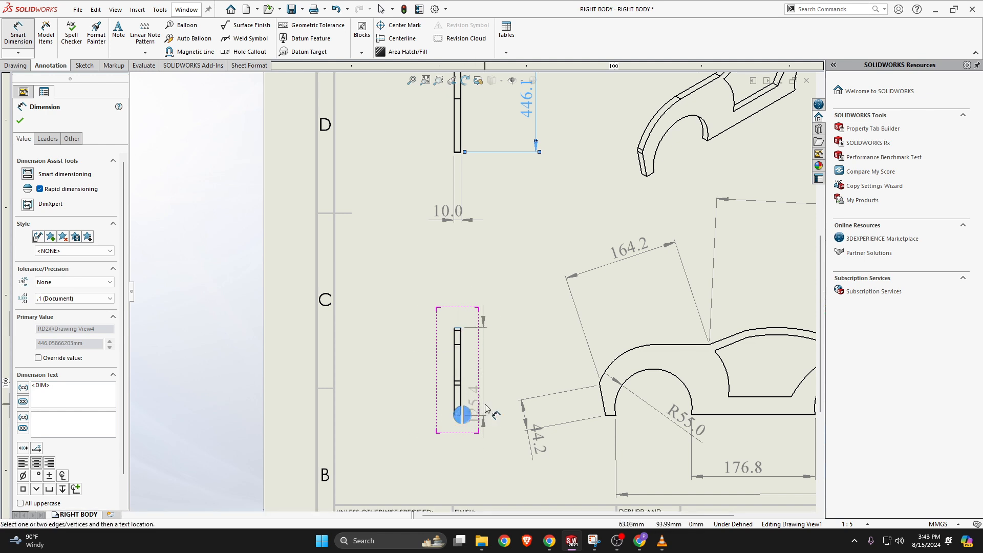
{"action": "left_click", "coordinate": [408, 412]}
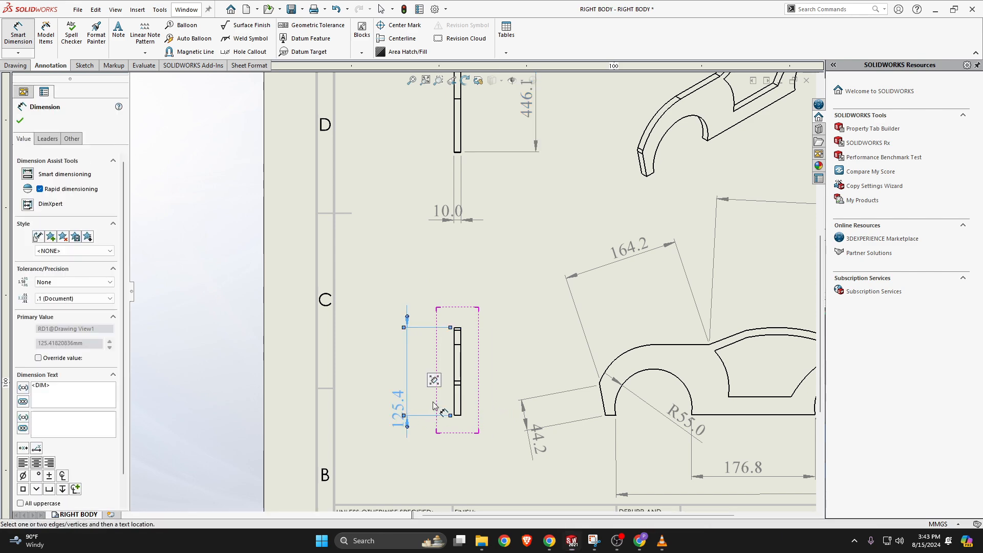
{"action": "scroll", "coordinate": [437, 391], "scroll_direction": "up", "scroll_amount": 3}
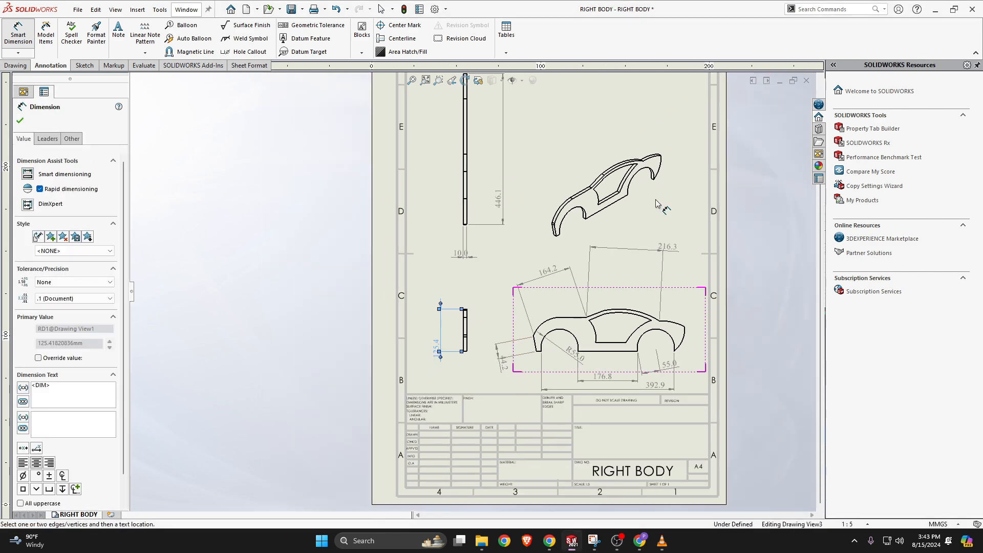
{"action": "scroll", "coordinate": [473, 292], "scroll_direction": "up", "scroll_amount": 1}
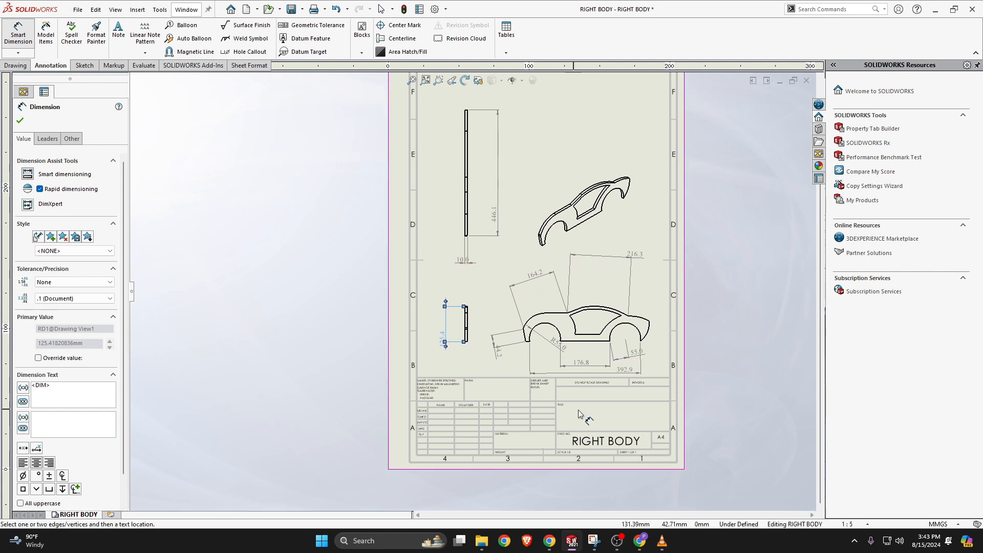
{"action": "left_click", "coordinate": [20, 121]}
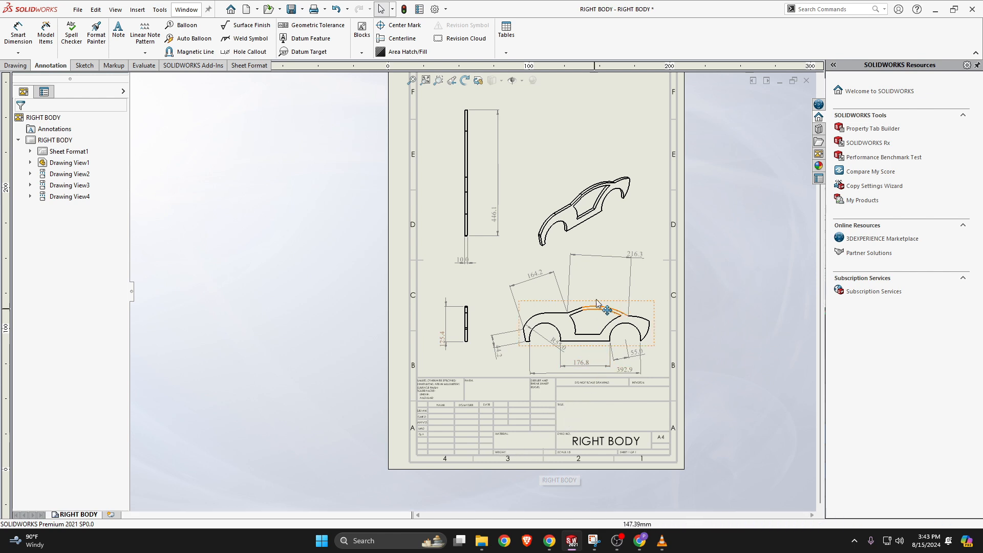
Open the sheet format for editing and fill the empty title field of the title block with "RIGHT BODY"
{"action": "right_click", "coordinate": [506, 410]}
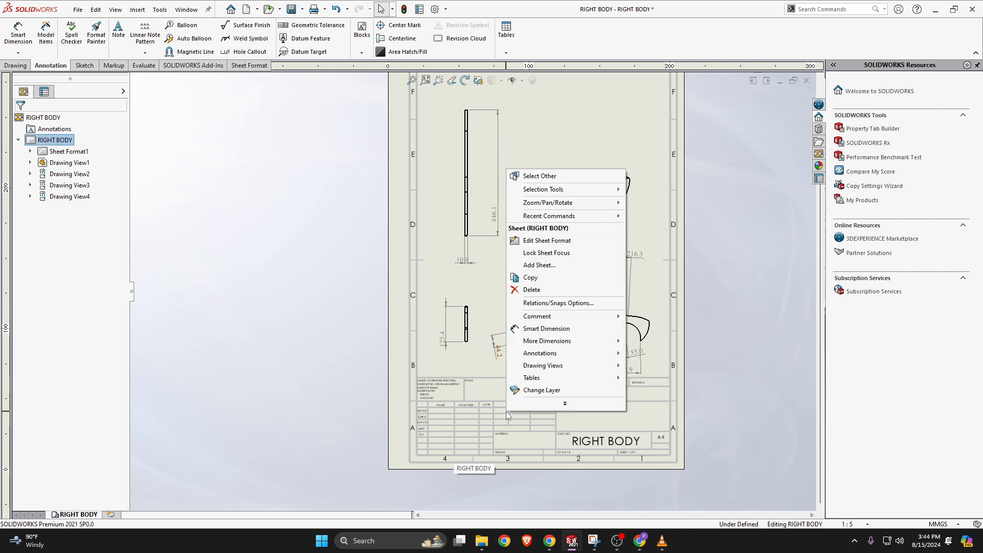
{"action": "left_click", "coordinate": [567, 241]}
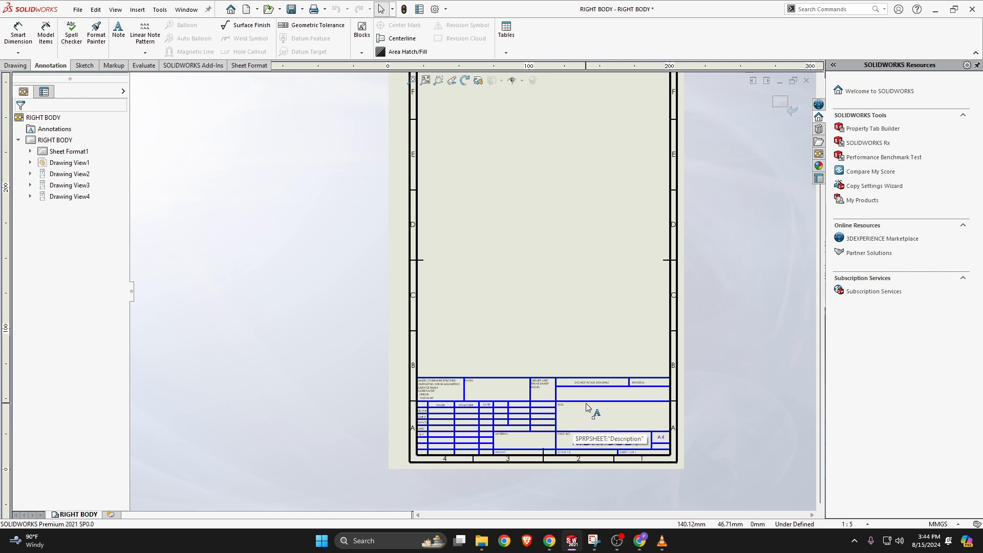
{"action": "scroll", "coordinate": [587, 407], "scroll_direction": "down", "scroll_amount": 3}
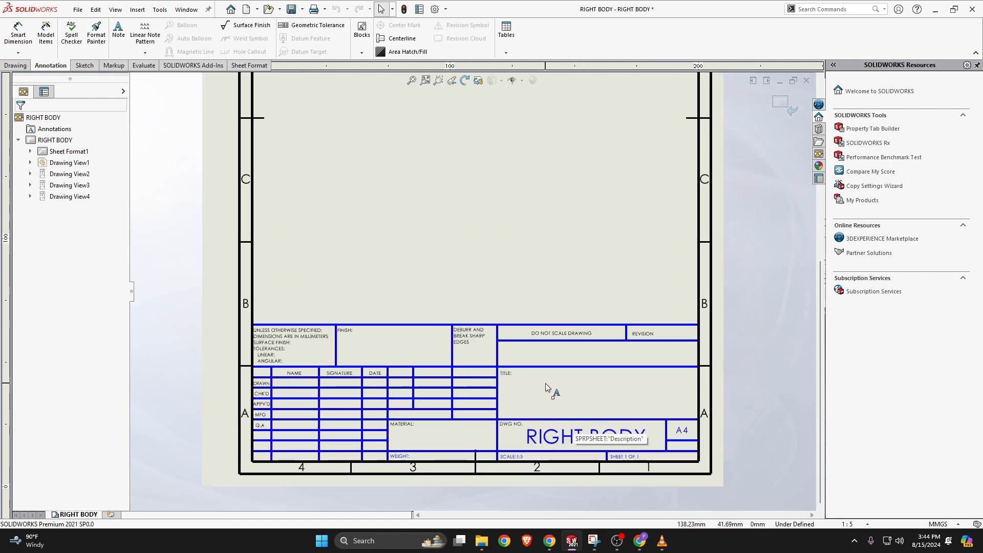
{"action": "left_click", "coordinate": [548, 388]}
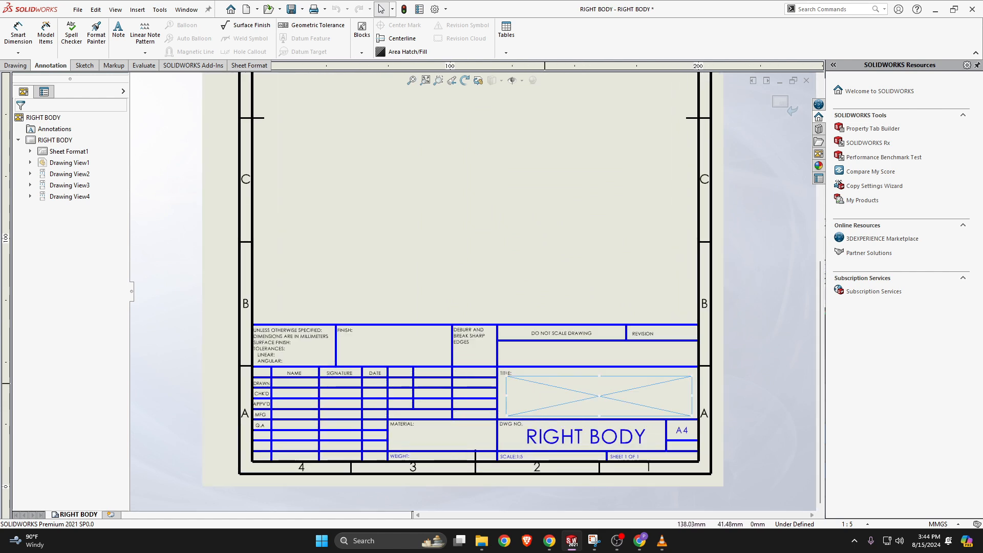
{"action": "double_click", "coordinate": [529, 398]}
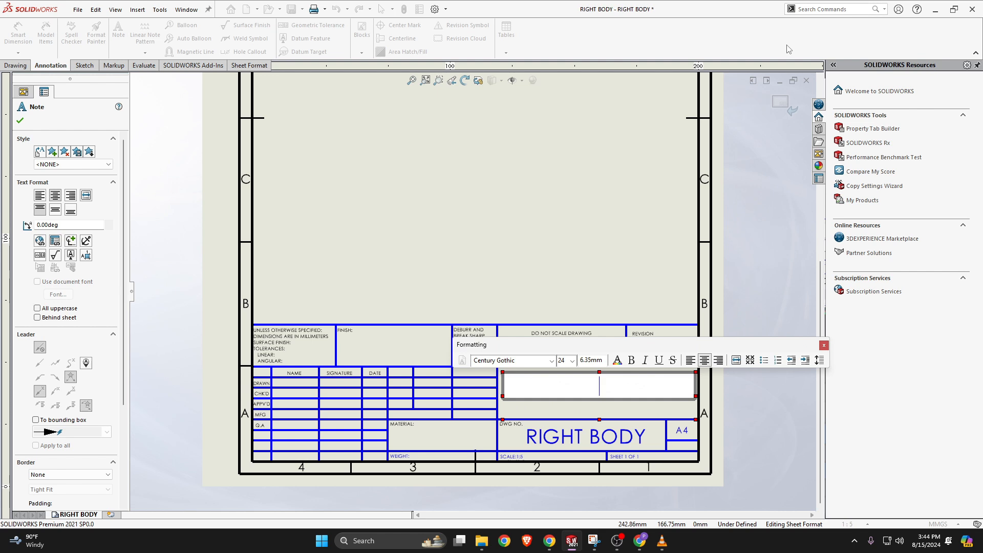
{"action": "type", "text": "RIGHT B"}
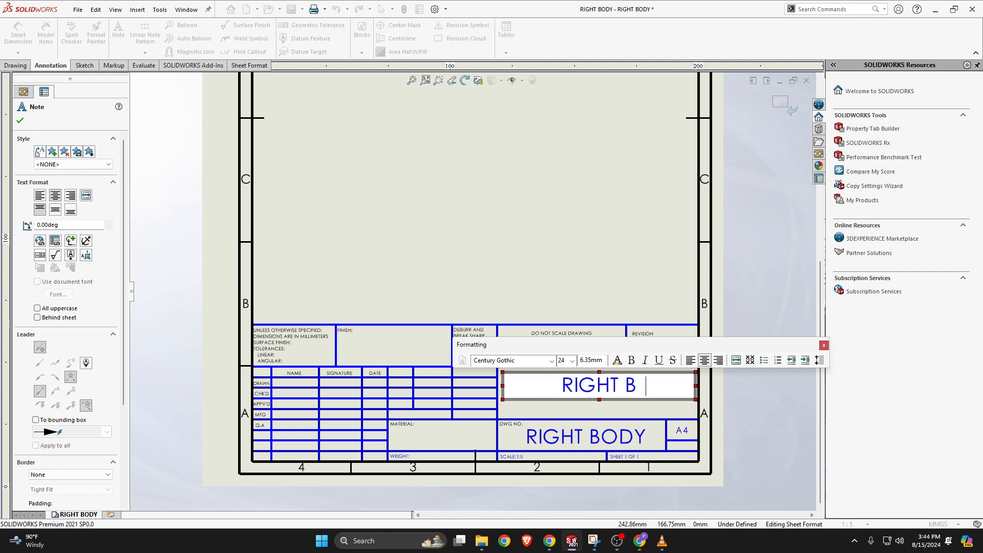
{"action": "type", "text": "ODY"}
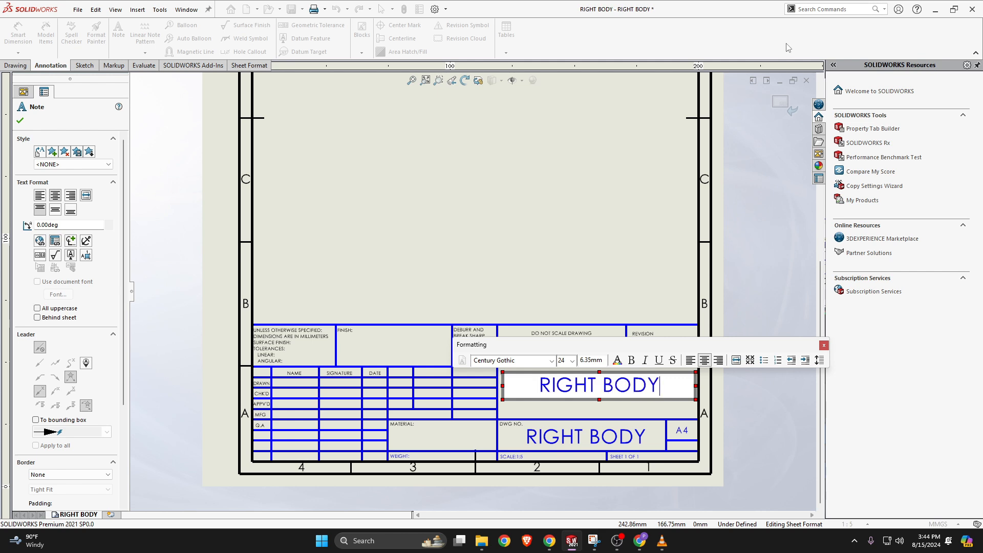
{"action": "key", "text": "Escape"}
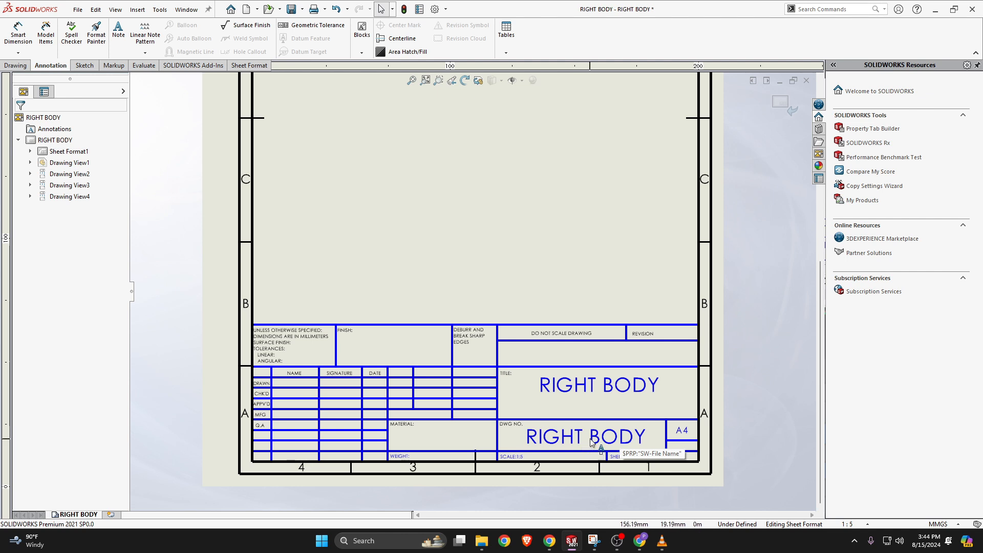
Replace the drawing number text in the title block with "010"
{"action": "double_click", "coordinate": [558, 441]}
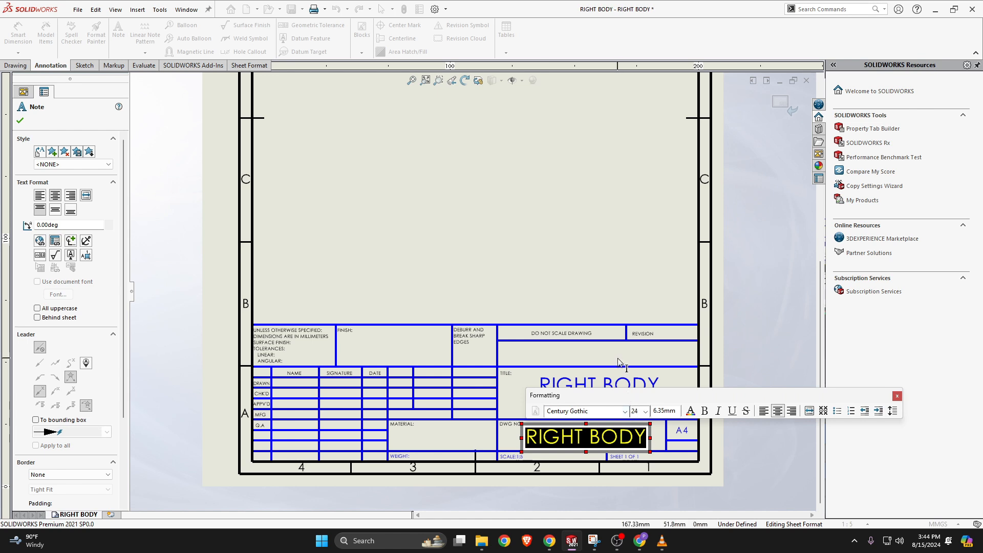
{"action": "type", "text": "010"}
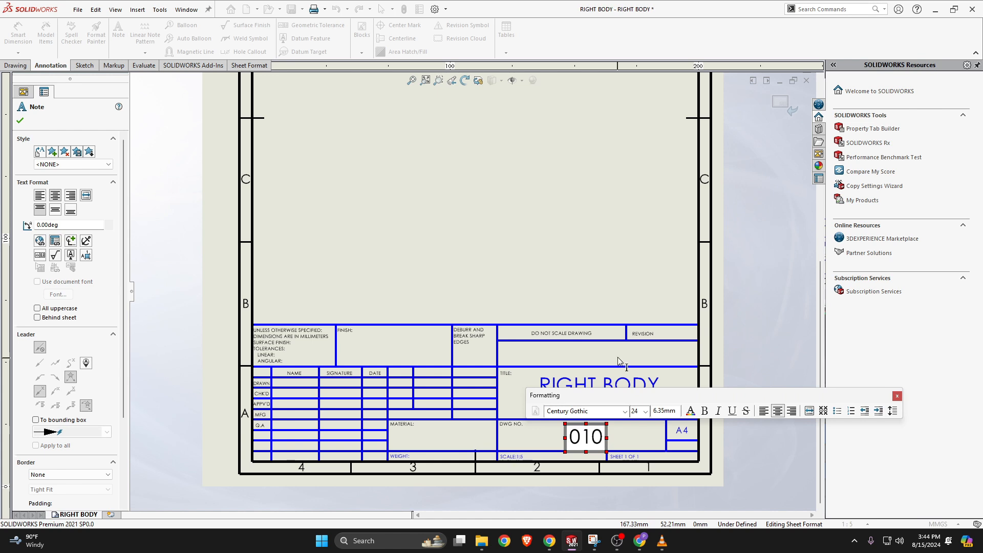
{"action": "left_click", "coordinate": [760, 308]}
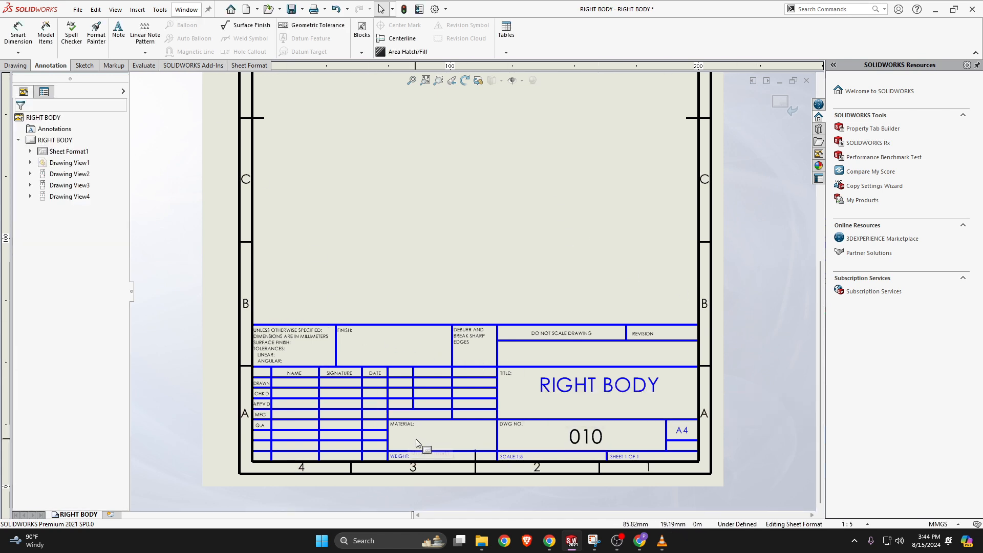
Add a note reading "PVC FOAM" in the material cell of the title block
{"action": "left_click", "coordinate": [119, 30]}
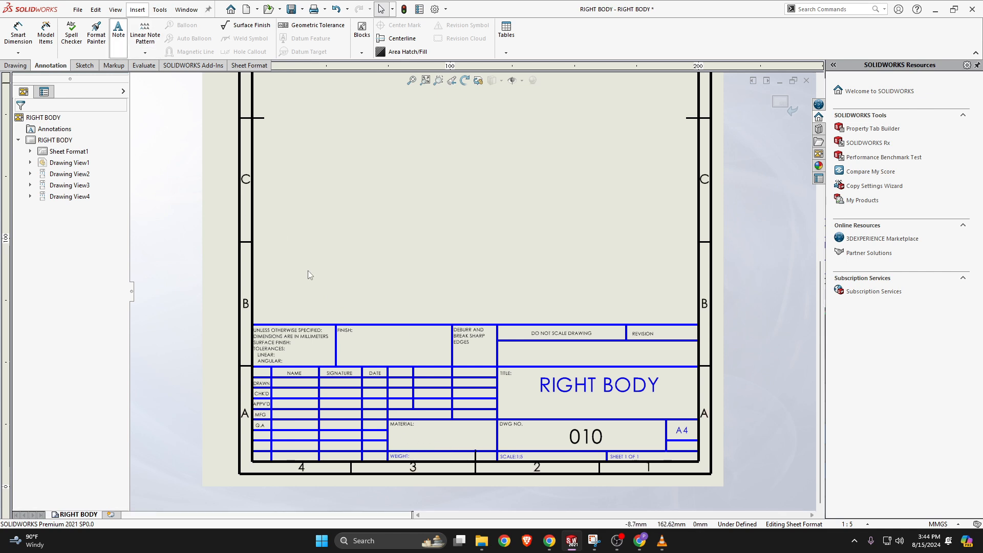
{"action": "left_click", "coordinate": [416, 436]}
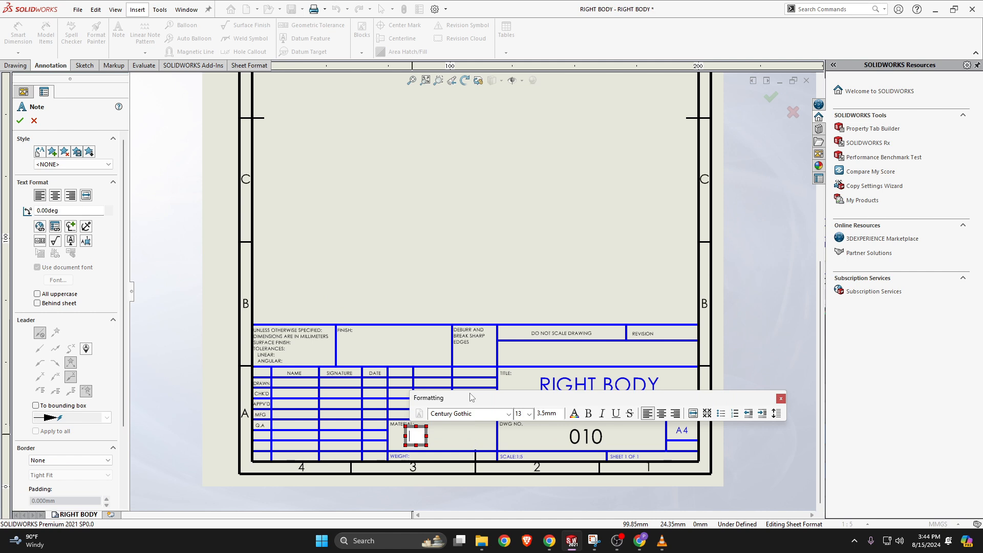
{"action": "type", "text": "PVC FOAM"}
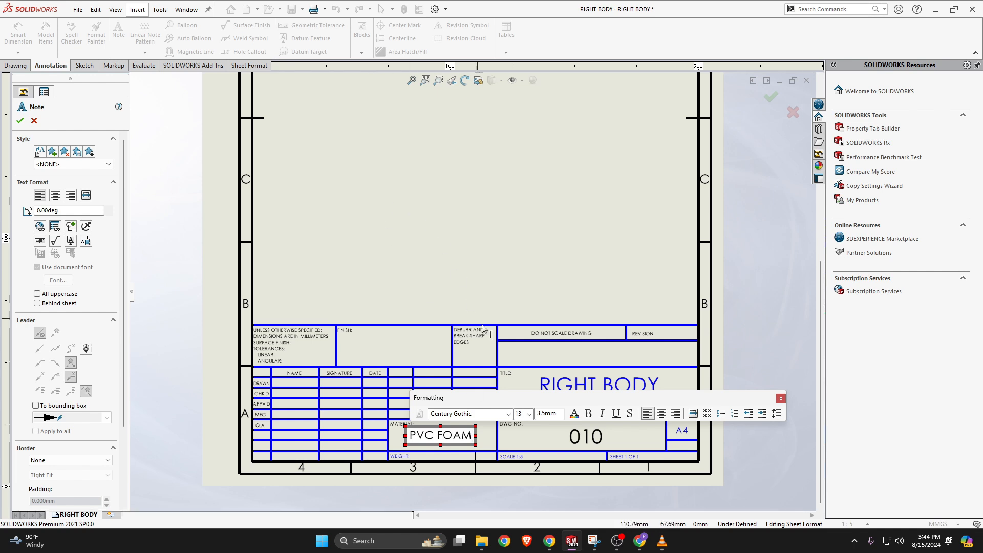
{"action": "left_click", "coordinate": [754, 280]}
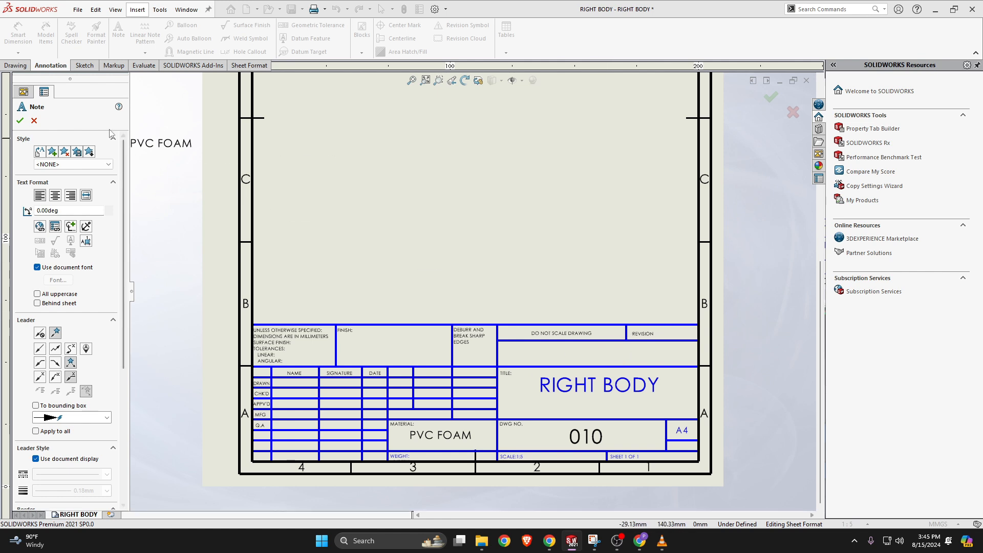
{"action": "left_click", "coordinate": [21, 121]}
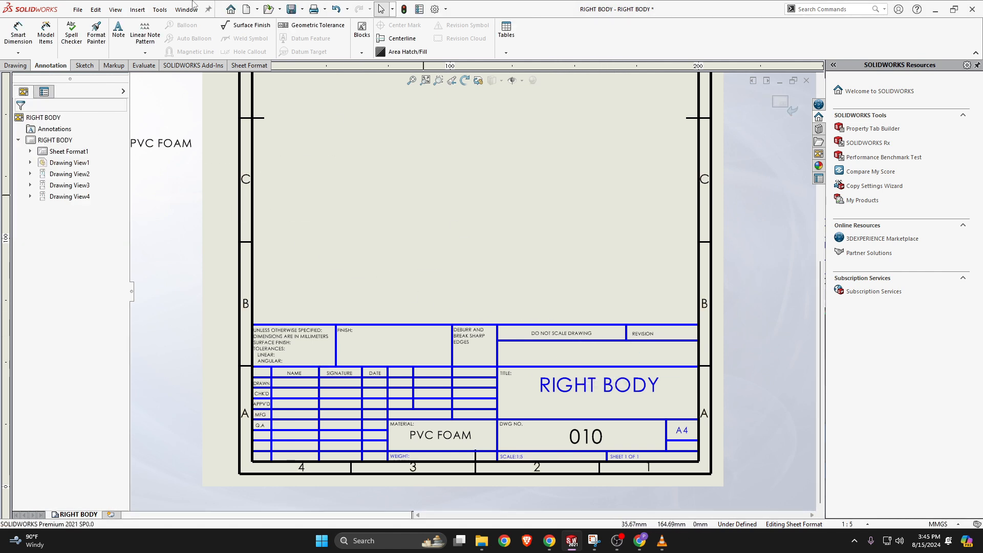
Add a note reading "FUTURISTIC CAR" in the empty cell above the title field
{"action": "left_click", "coordinate": [561, 351]}
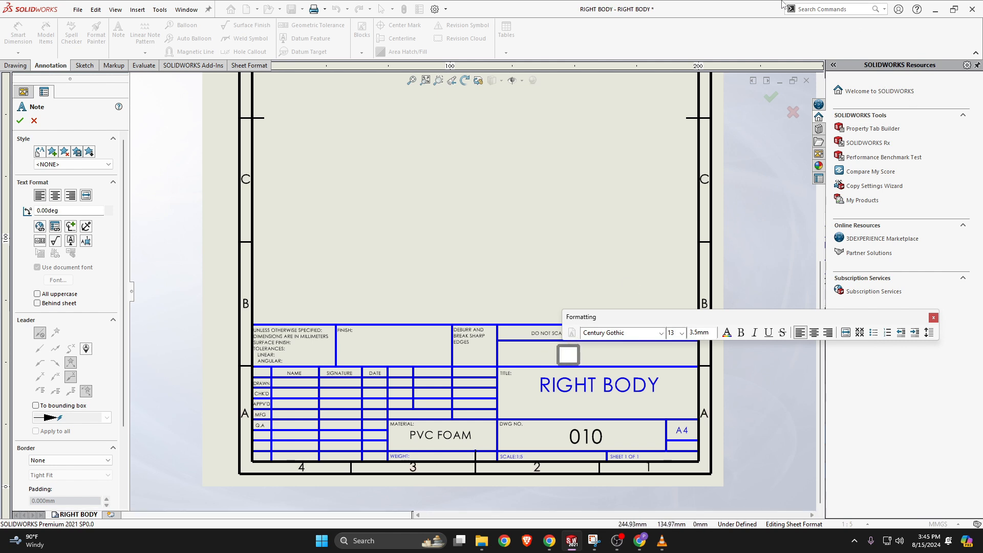
{"action": "type", "text": "FUTU"}
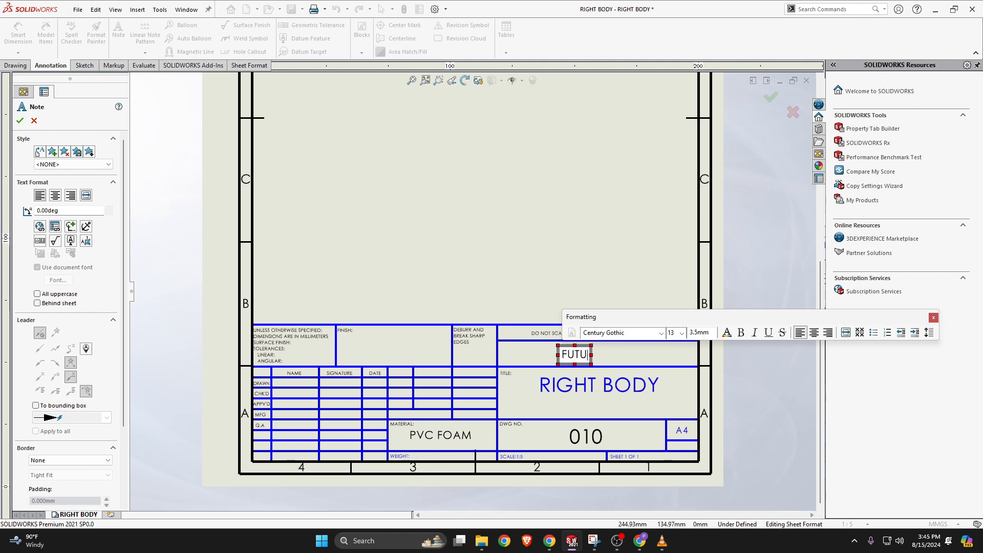
{"action": "type", "text": "RISTIC CAR"}
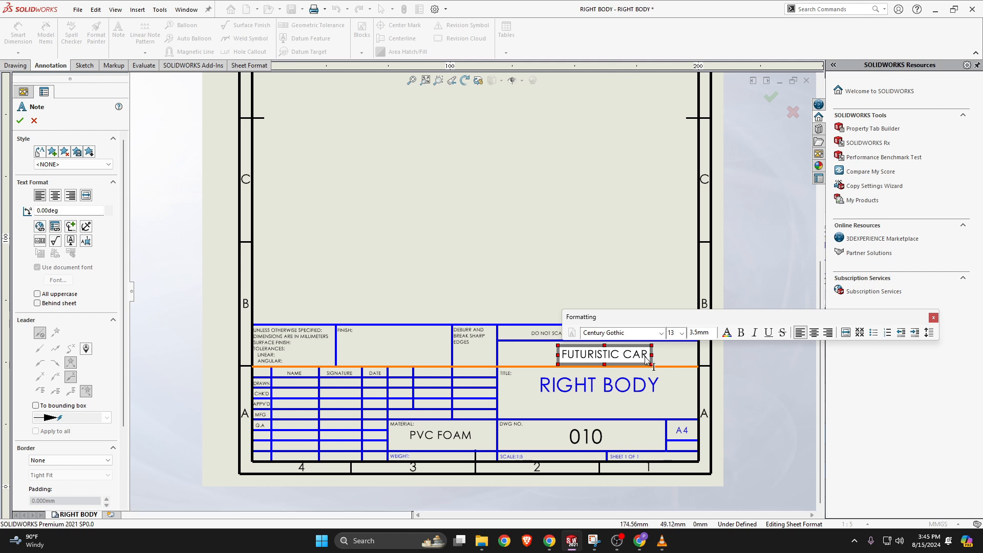
Set the font of the "FUTURISTIC CAR" note to Times New Roman and finish placing notes
{"action": "left_click_drag", "start_coordinate": [649, 358], "coordinate": [562, 357]}
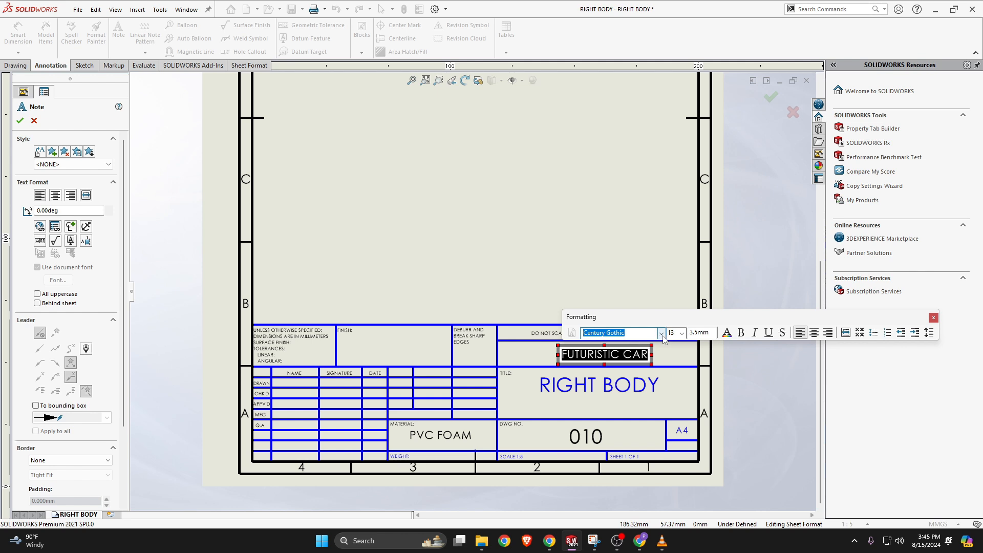
{"action": "left_click", "coordinate": [661, 334]}
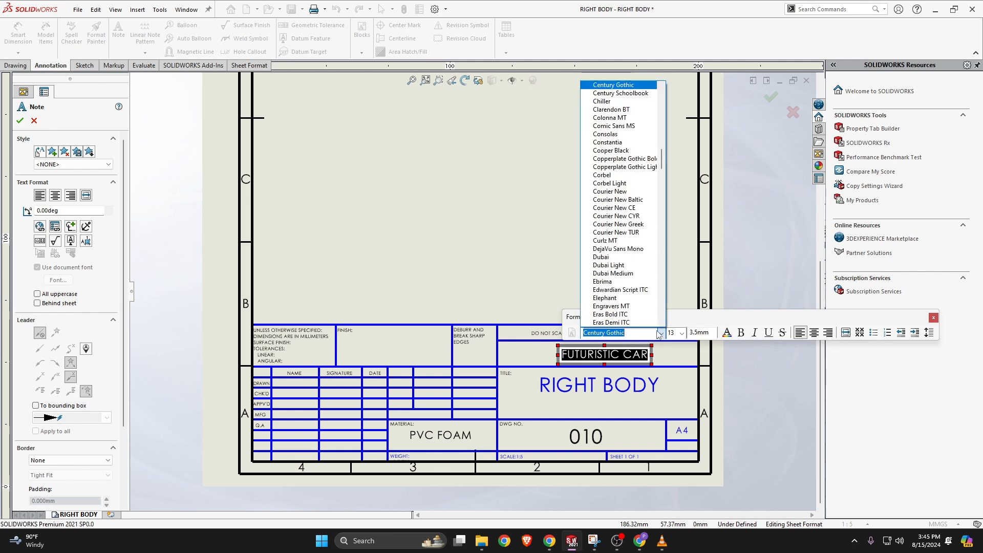
{"action": "type", "text": "Ti"}
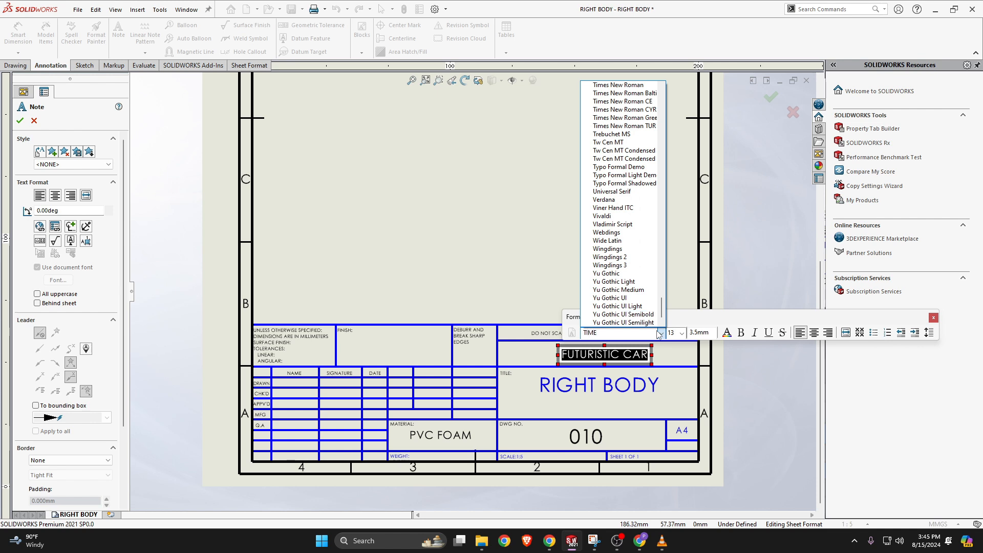
{"action": "left_click", "coordinate": [639, 85]}
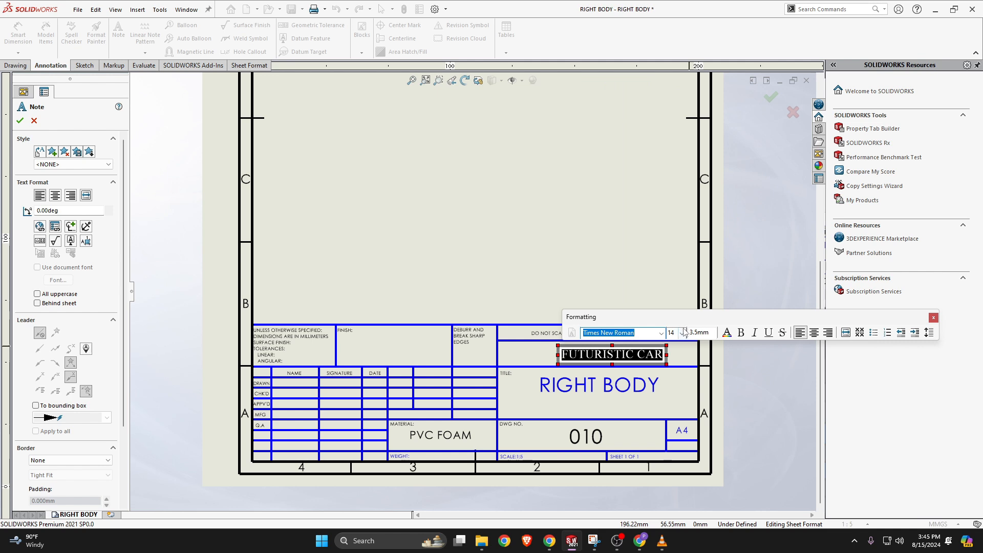
{"action": "left_click", "coordinate": [690, 348]}
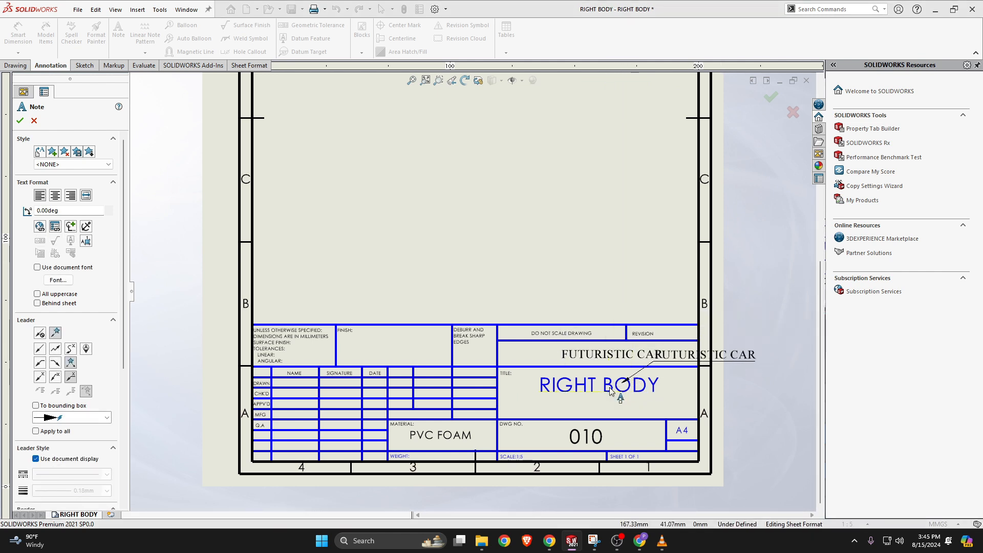
{"action": "left_click", "coordinate": [20, 121]}
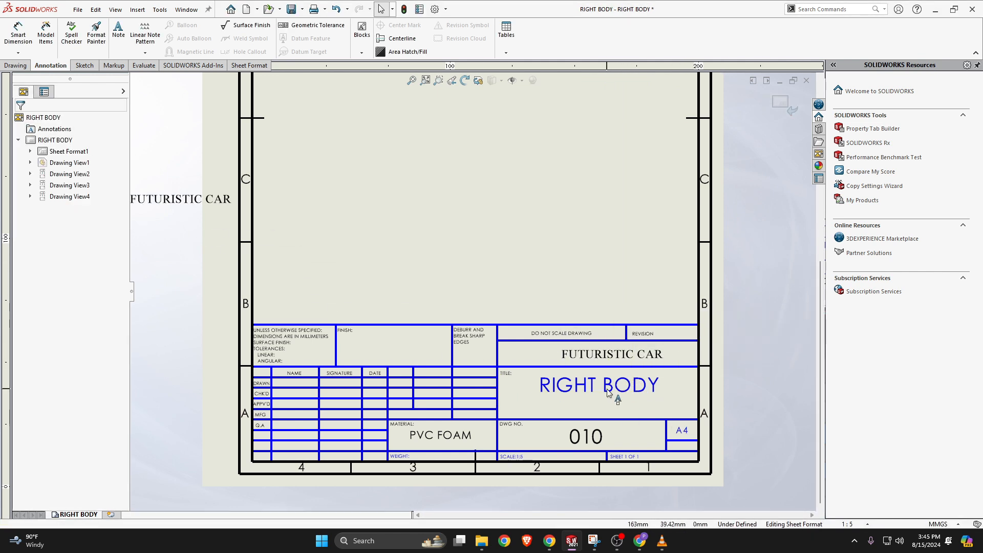
Change the font of the "RIGHT BODY" title text to Times New Roman
{"action": "left_click", "coordinate": [630, 396]}
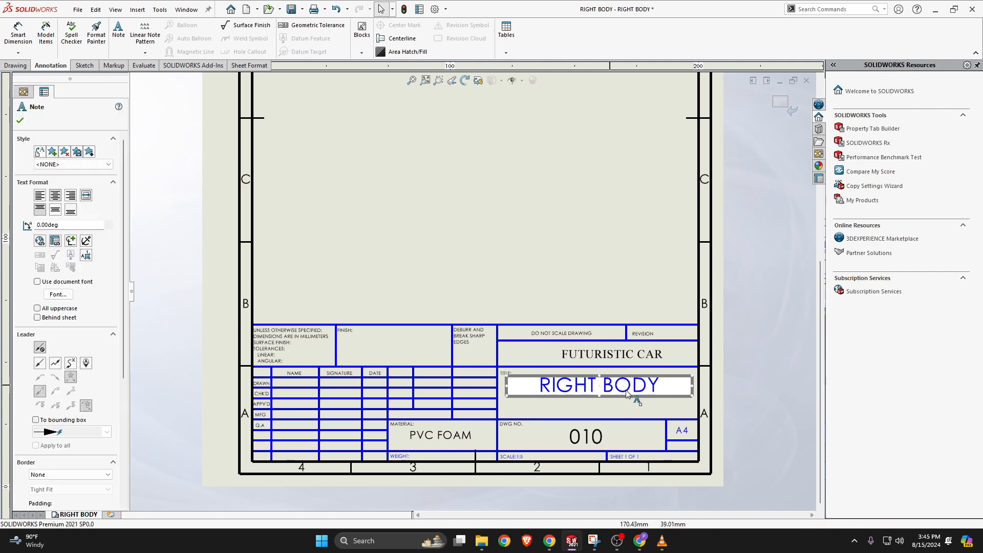
{"action": "double_click", "coordinate": [657, 390]}
{"action": "left_click", "coordinate": [606, 360]}
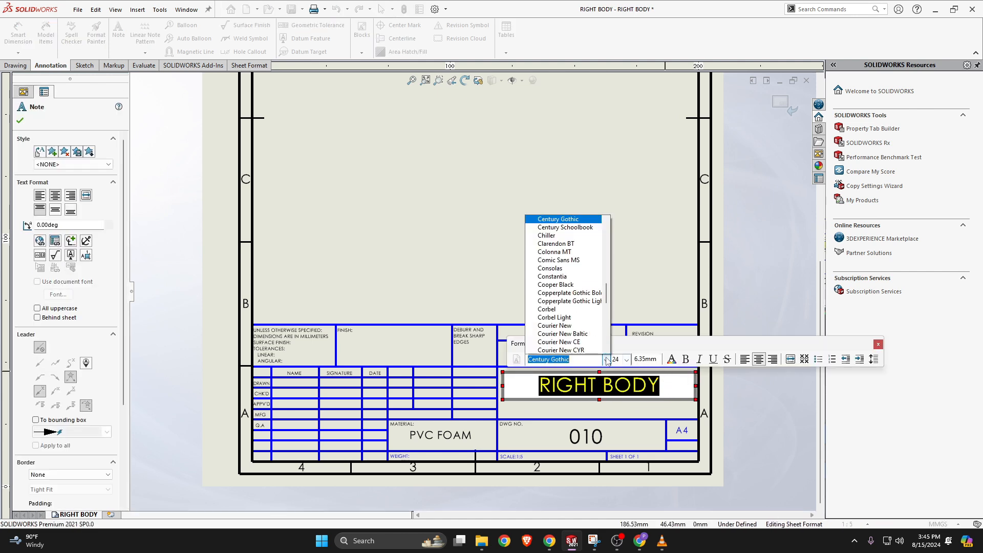
{"action": "type", "text": "Ti"}
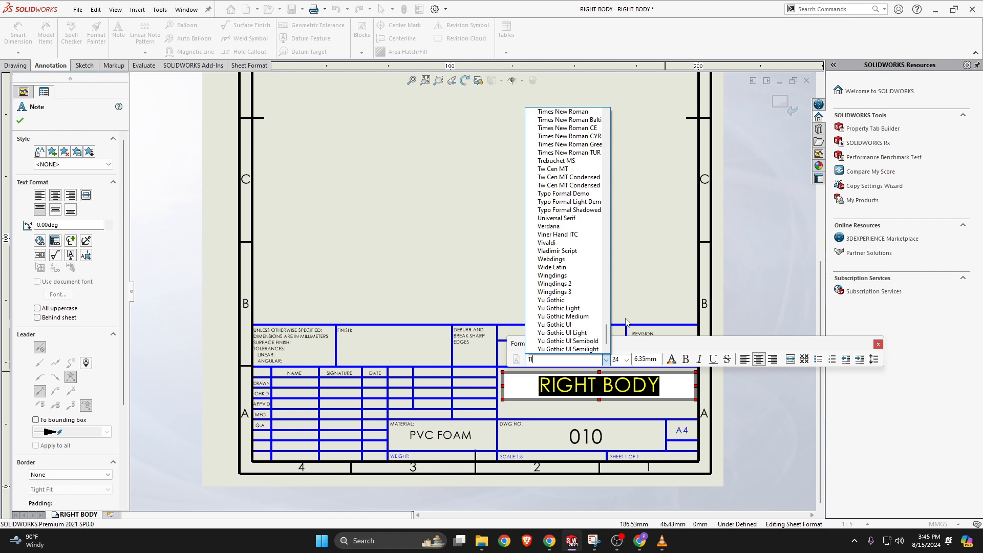
{"action": "left_click", "coordinate": [587, 112]}
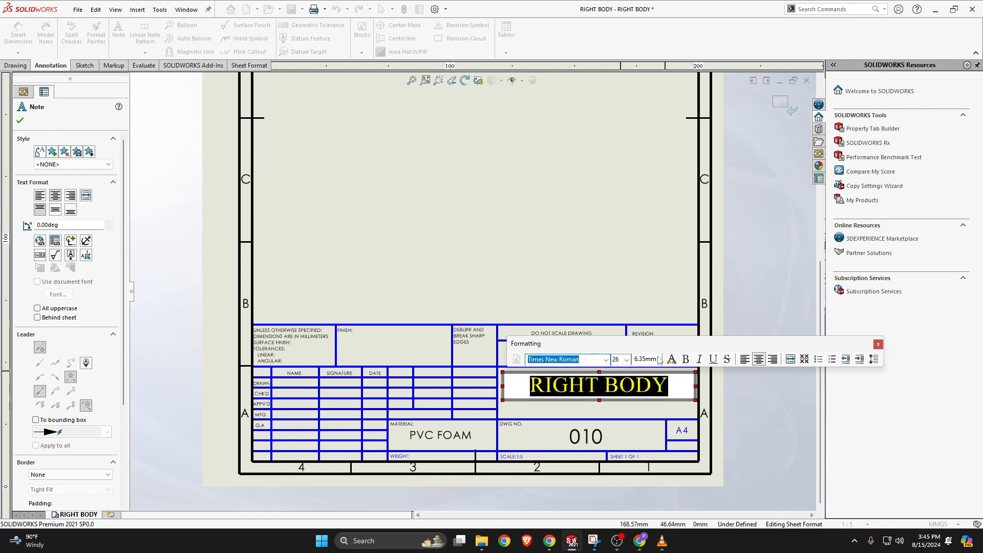
{"action": "left_click", "coordinate": [748, 287]}
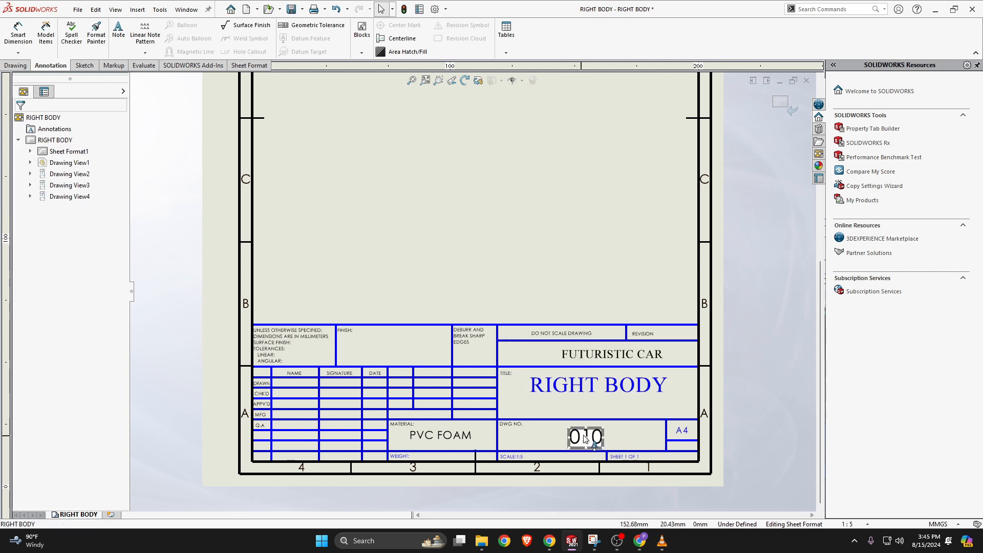
Shift the drawing number "010" slightly upward within its cell and change its font to Times New Roman
{"action": "left_click", "coordinate": [585, 439]}
{"action": "mouse_move", "coordinate": [585, 438]}
{"action": "left_mouse_down"}
{"action": "mouse_move", "coordinate": [588, 428]}
{"action": "mouse_move", "coordinate": [583, 437]}
{"action": "left_mouse_up"}
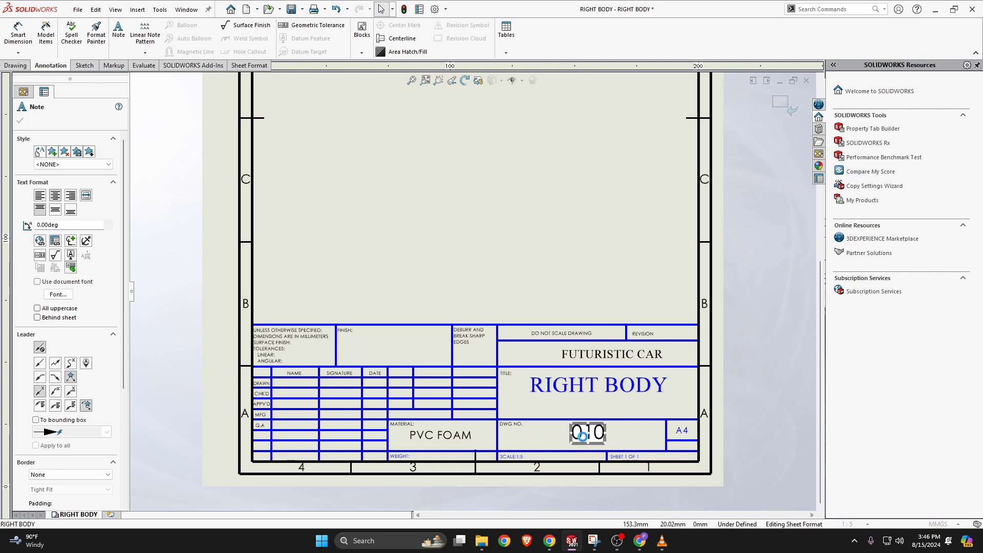
{"action": "double_click", "coordinate": [582, 436]}
{"action": "left_click", "coordinate": [663, 408]}
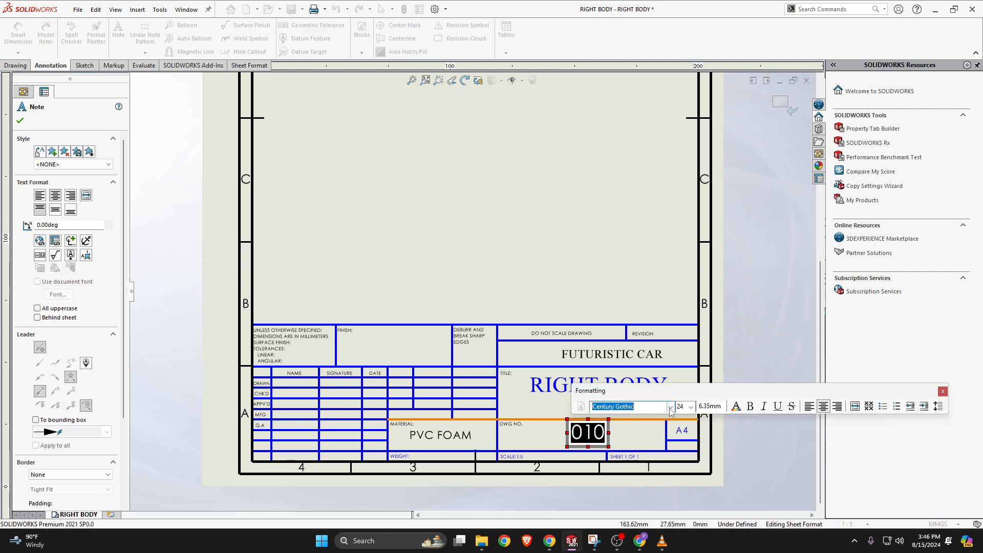
{"action": "left_click", "coordinate": [671, 408]}
{"action": "type", "text": "TIM"}
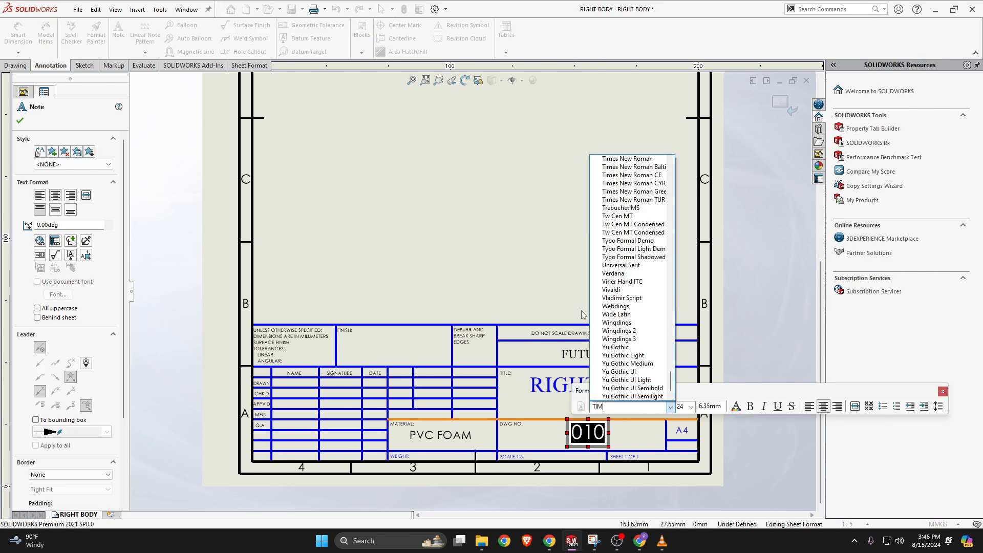
{"action": "type", "text": "E"}
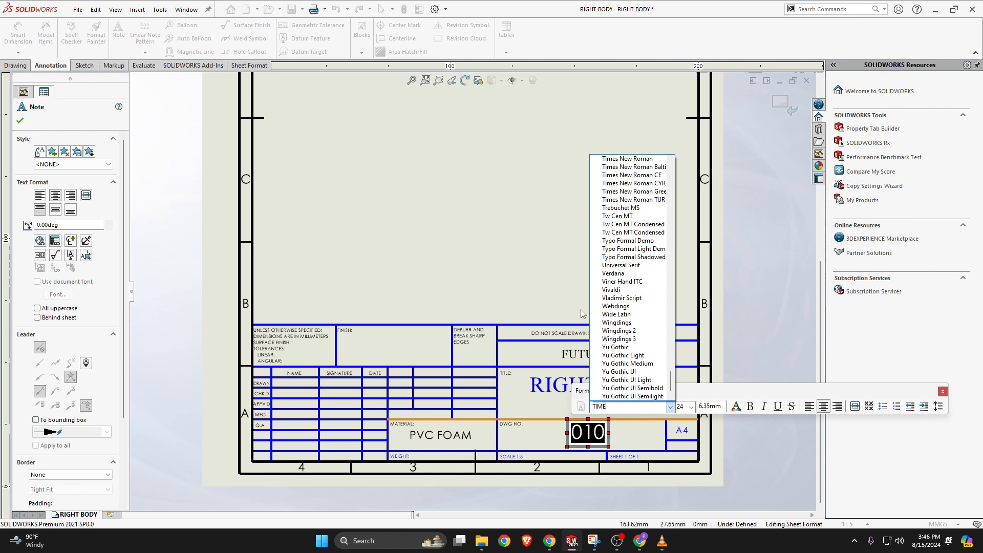
{"action": "left_click", "coordinate": [635, 158]}
{"action": "left_click", "coordinate": [774, 373]}
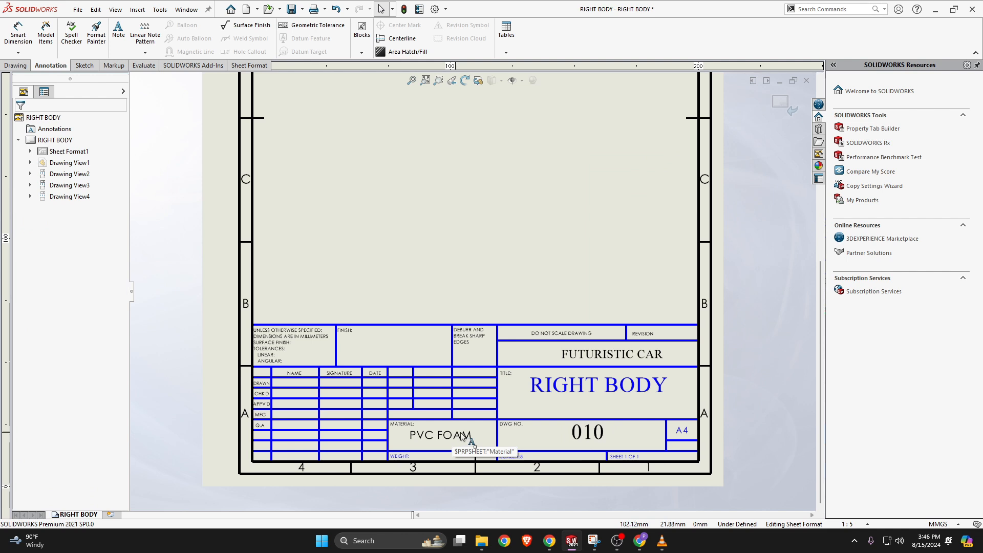
Shift the drawing number "010" slightly to the right in its cell and change the "PVC FOAM" material text's font to Times New Roman
{"action": "left_click", "coordinate": [593, 436]}
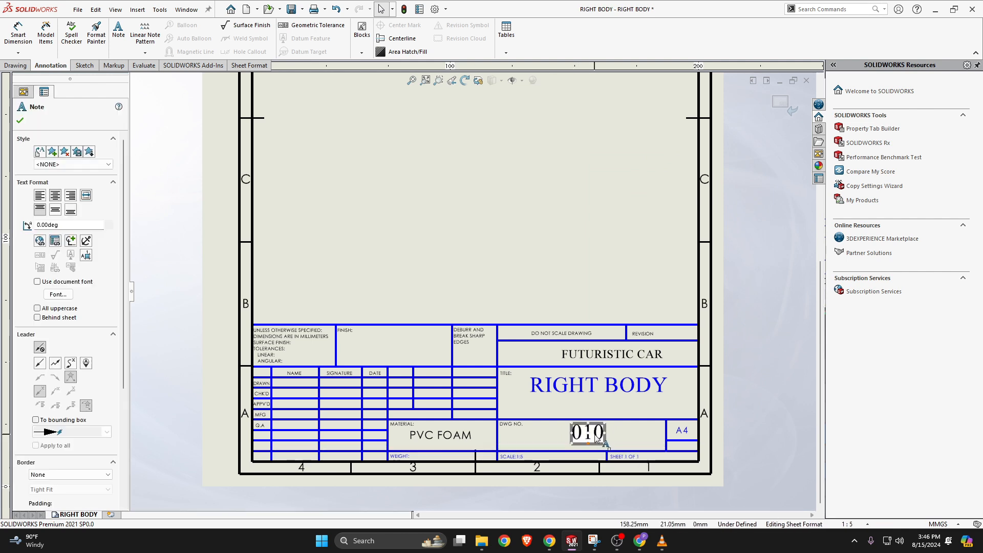
{"action": "left_click_drag", "start_coordinate": [597, 437], "coordinate": [598, 438]}
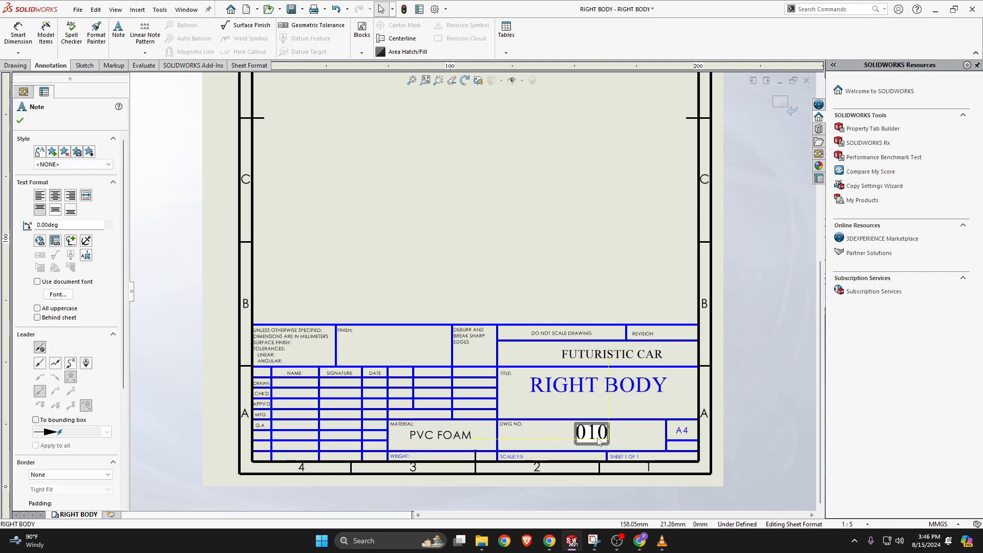
{"action": "double_click", "coordinate": [433, 437]}
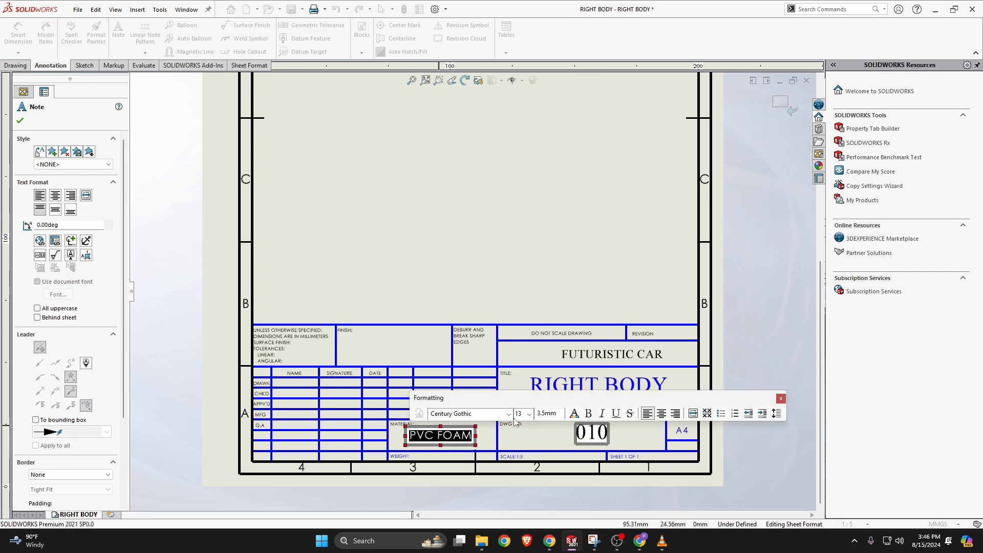
{"action": "left_click", "coordinate": [509, 414]}
{"action": "type", "text": "T"}
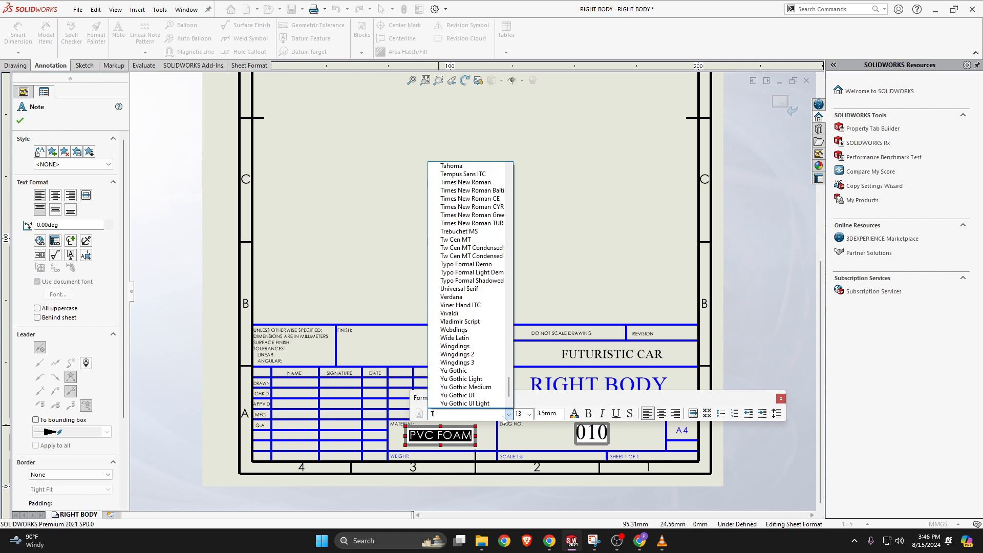
{"action": "type", "text": "i"}
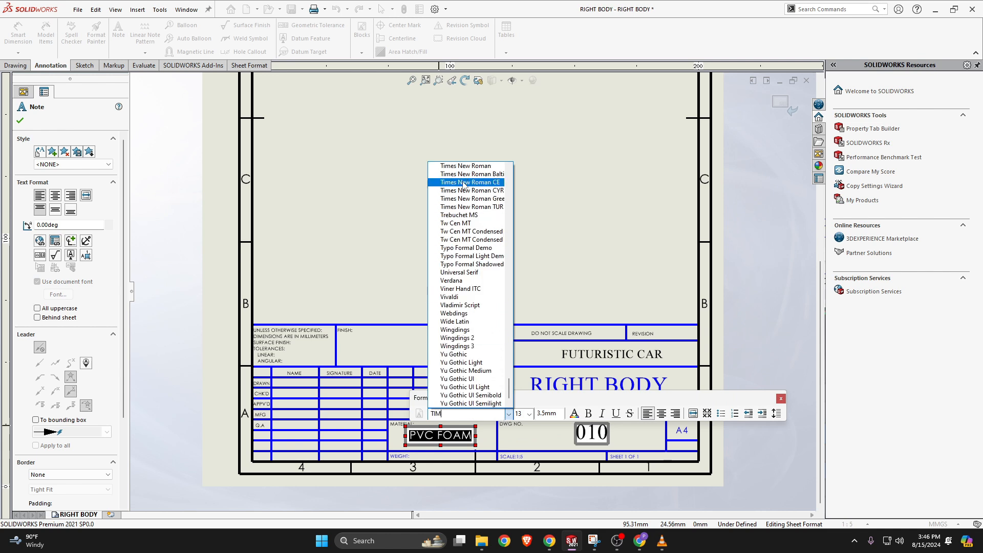
{"action": "left_click", "coordinate": [466, 166]}
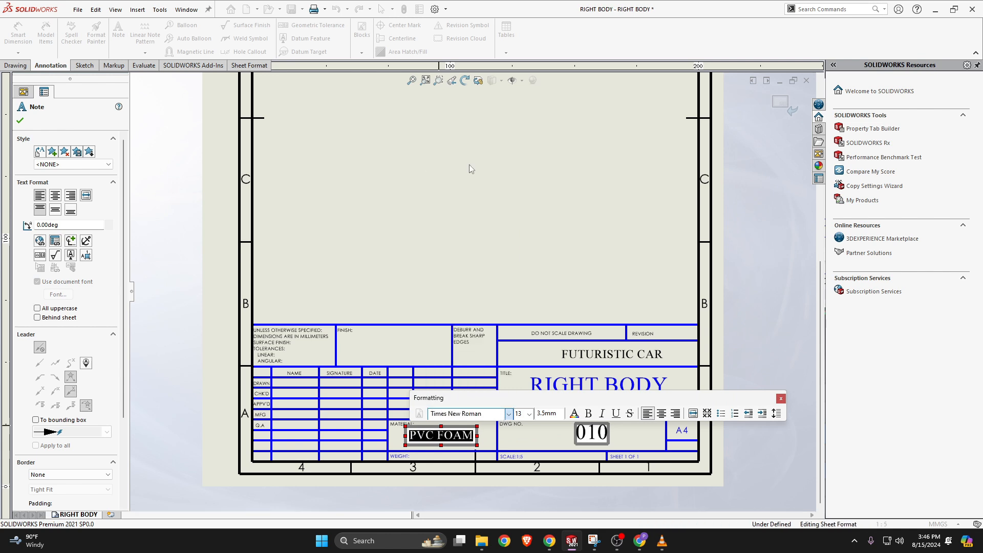
{"action": "left_click", "coordinate": [753, 355]}
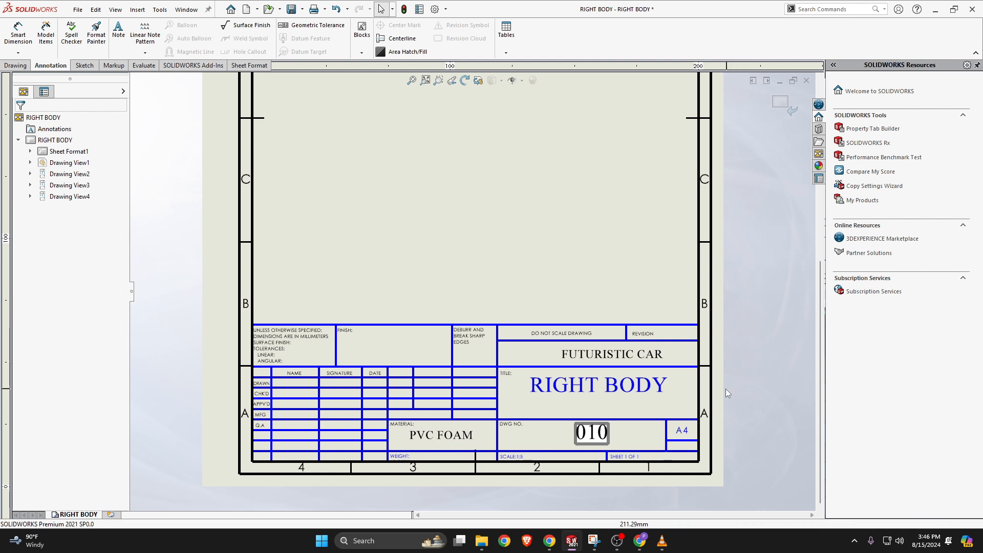
Close the drawing number note's properties and exit sheet format editing to return to the drawing sheet
{"action": "double_click", "coordinate": [594, 437]}
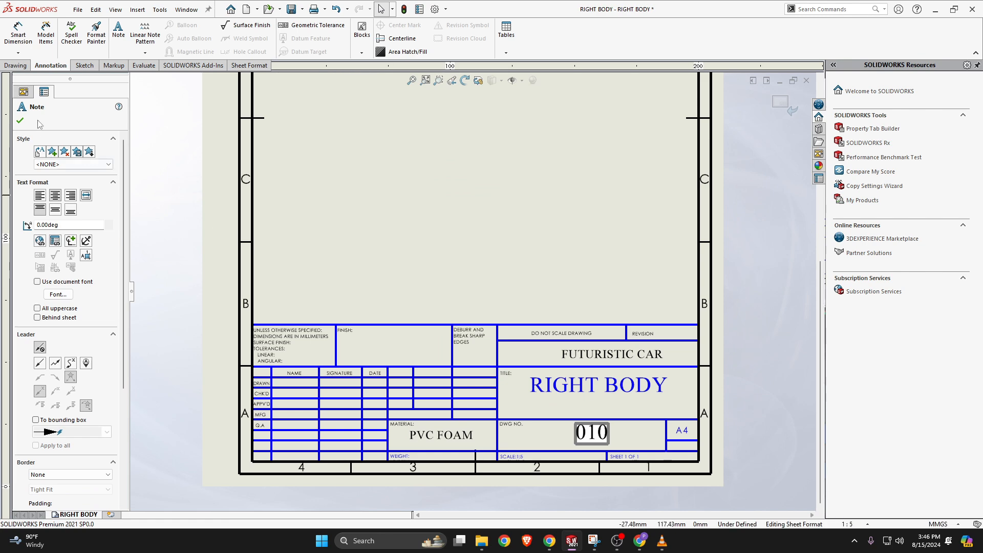
{"action": "left_click", "coordinate": [21, 121]}
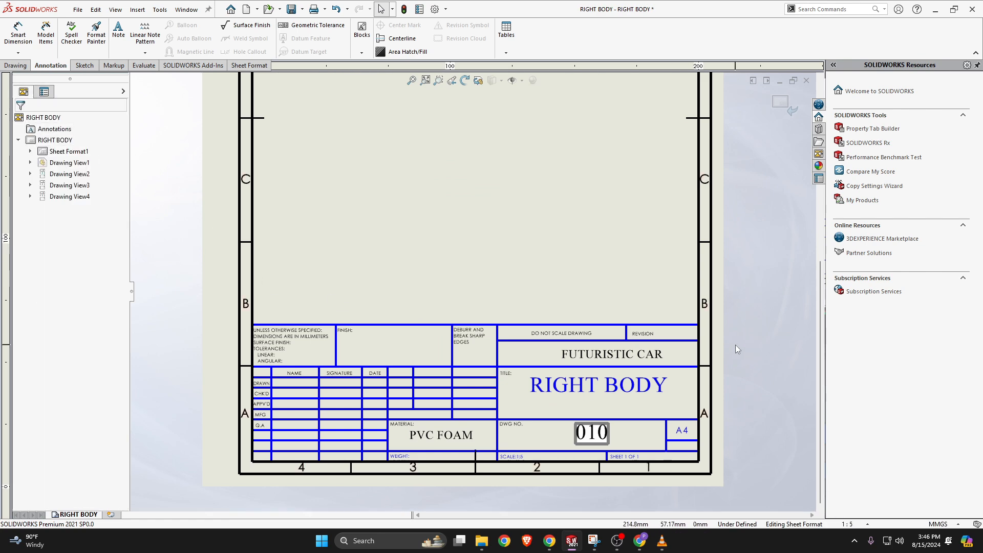
{"action": "key", "text": "z"}
{"action": "left_click", "coordinate": [780, 103]}
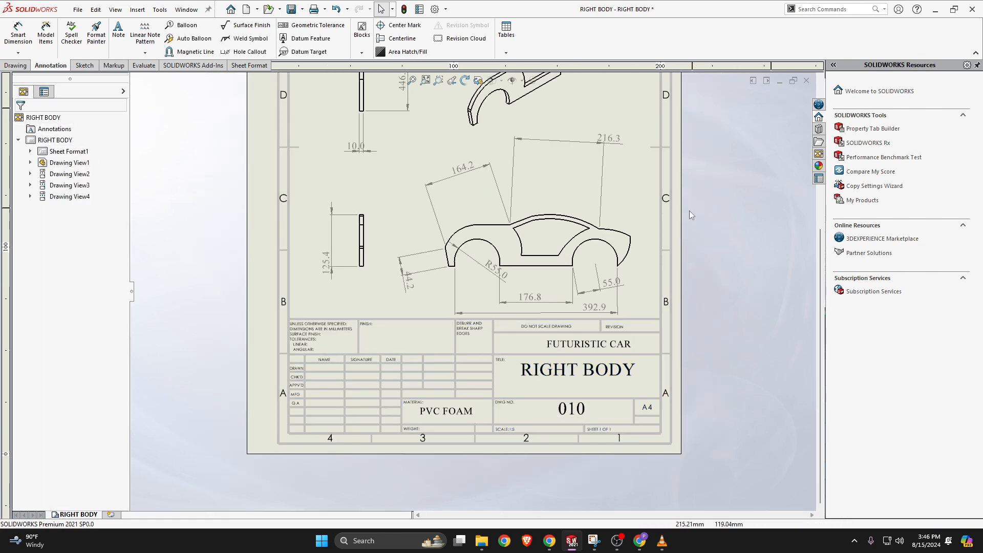
Examine the complete drawing sheet, checking the views, their dimensions and the title block entries
{"action": "key", "text": "z"}
{"action": "key", "text": "z"}
{"action": "key", "text": "z"}
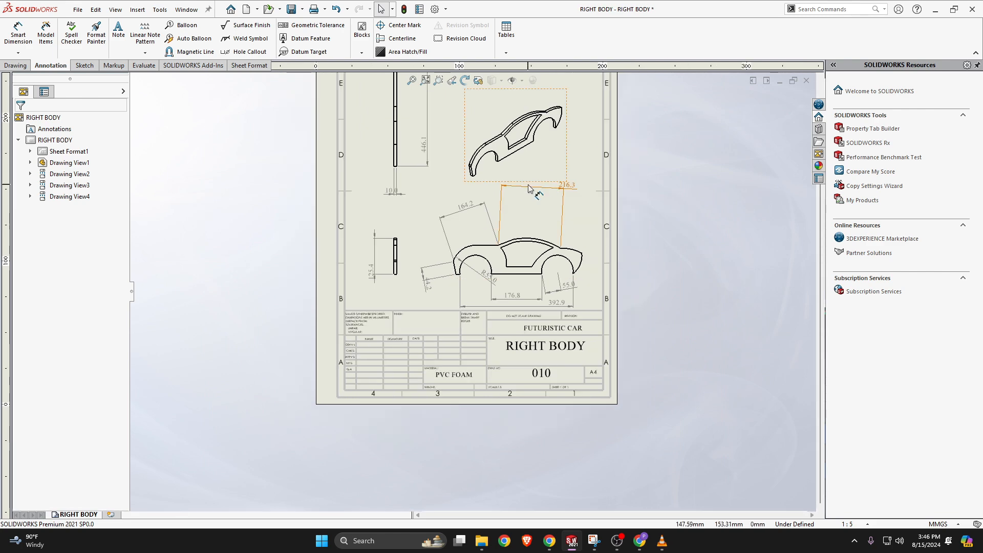
{"action": "key", "text": "f"}
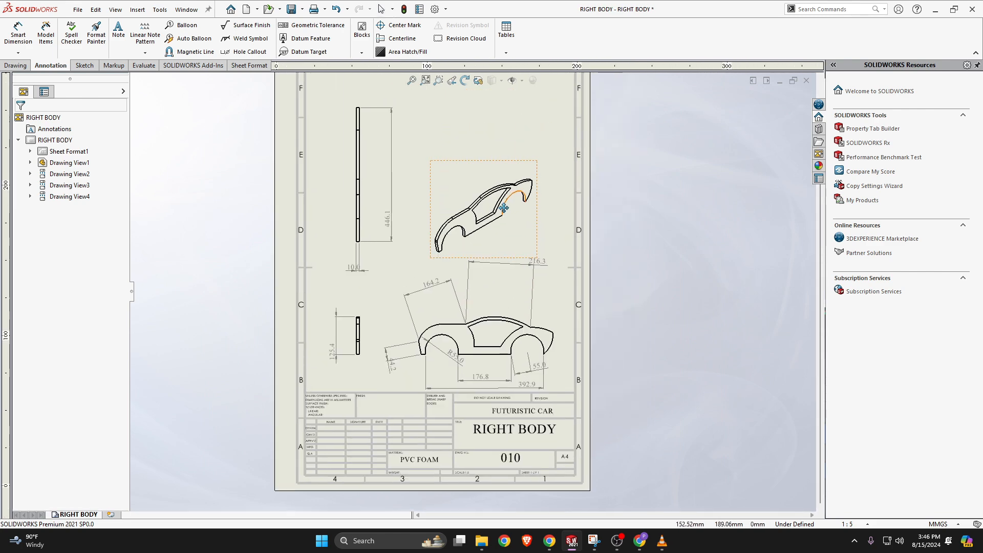
{"action": "key", "text": "z"}
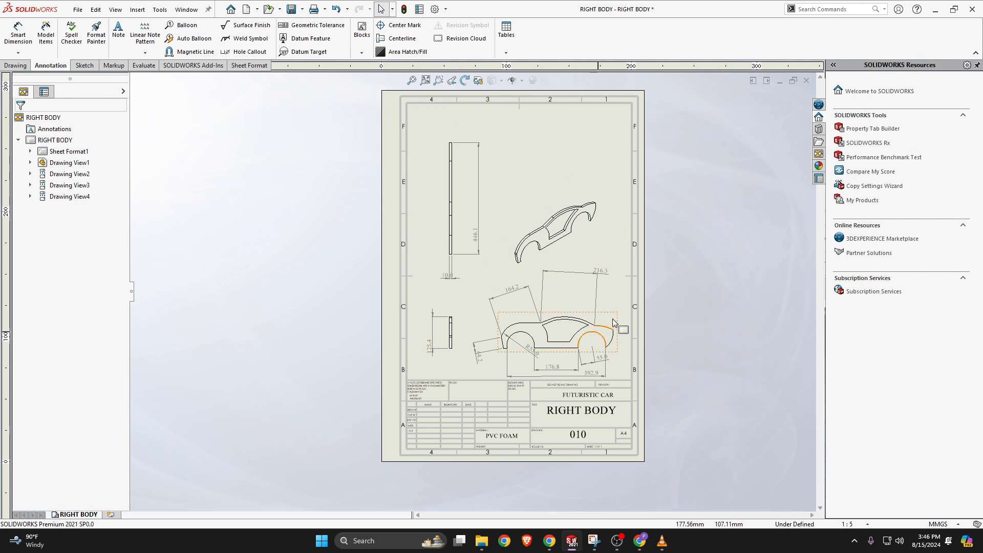
{"action": "left_click", "coordinate": [563, 334]}
{"action": "key", "text": "Escape"}
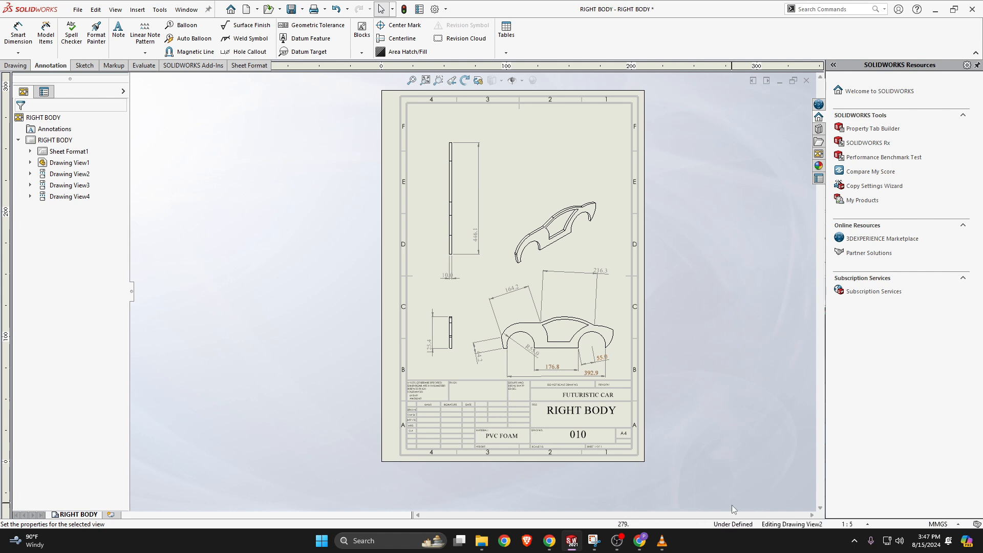
{"action": "scroll", "coordinate": [623, 359], "scroll_direction": "up", "scroll_amount": 2}
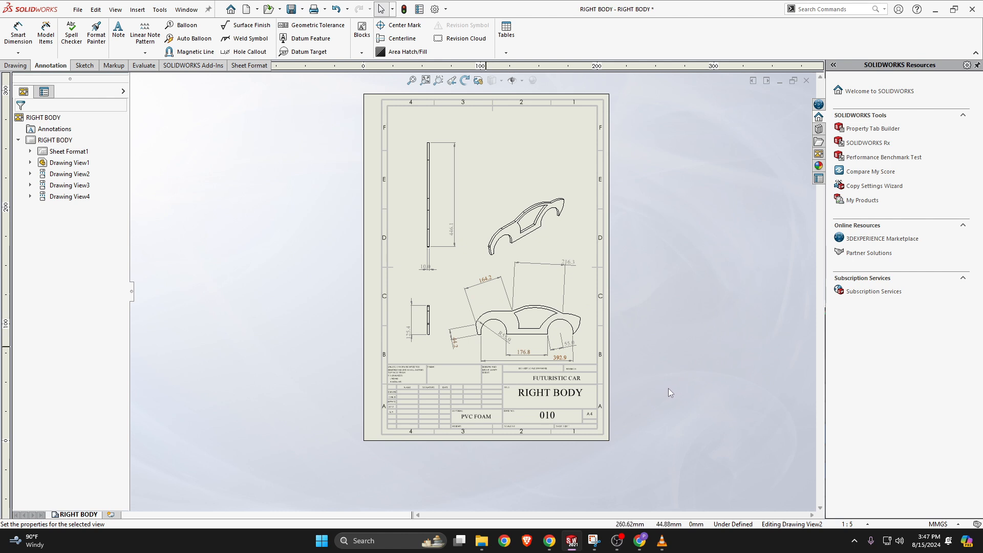
{"action": "scroll", "coordinate": [677, 377], "scroll_direction": "down", "scroll_amount": 1}
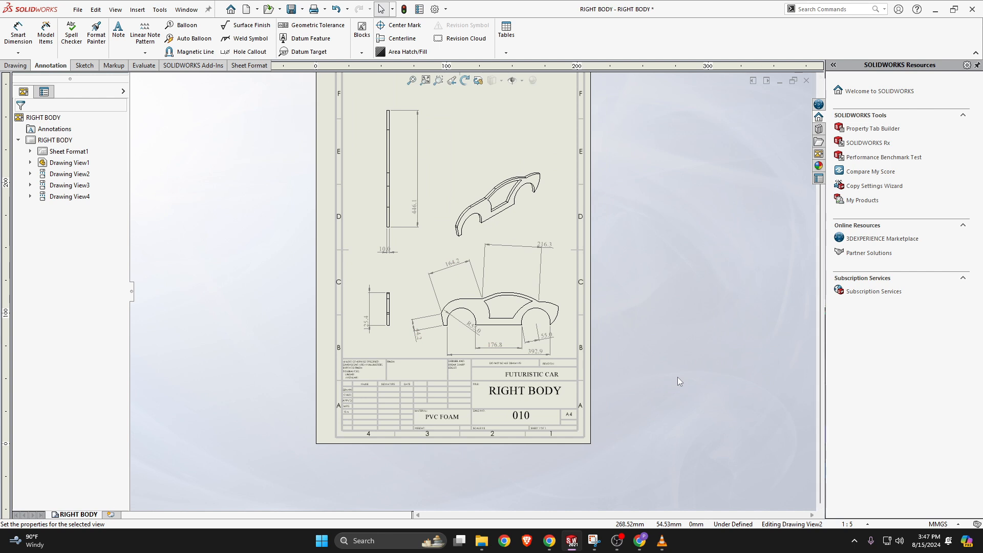
{"action": "scroll", "coordinate": [677, 377], "scroll_direction": "down", "scroll_amount": 1}
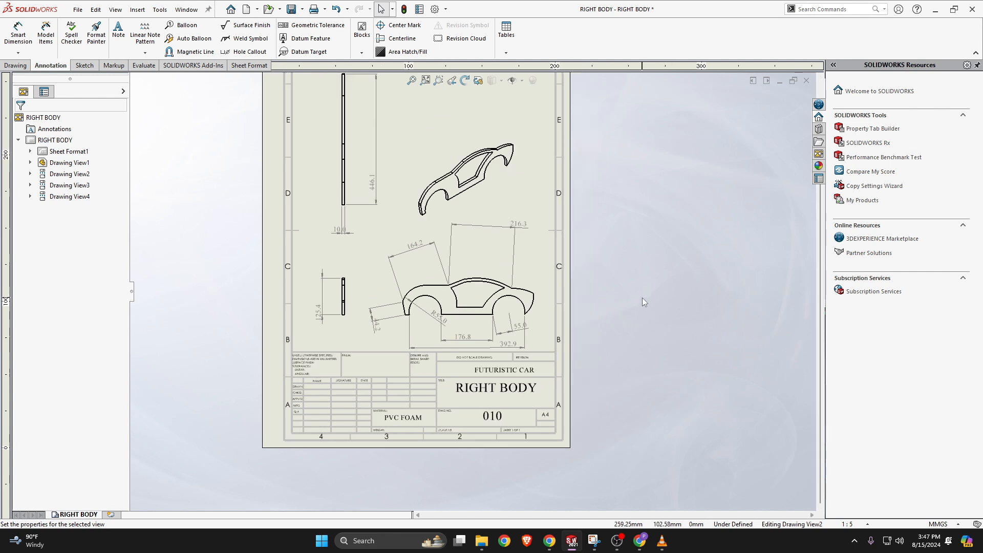